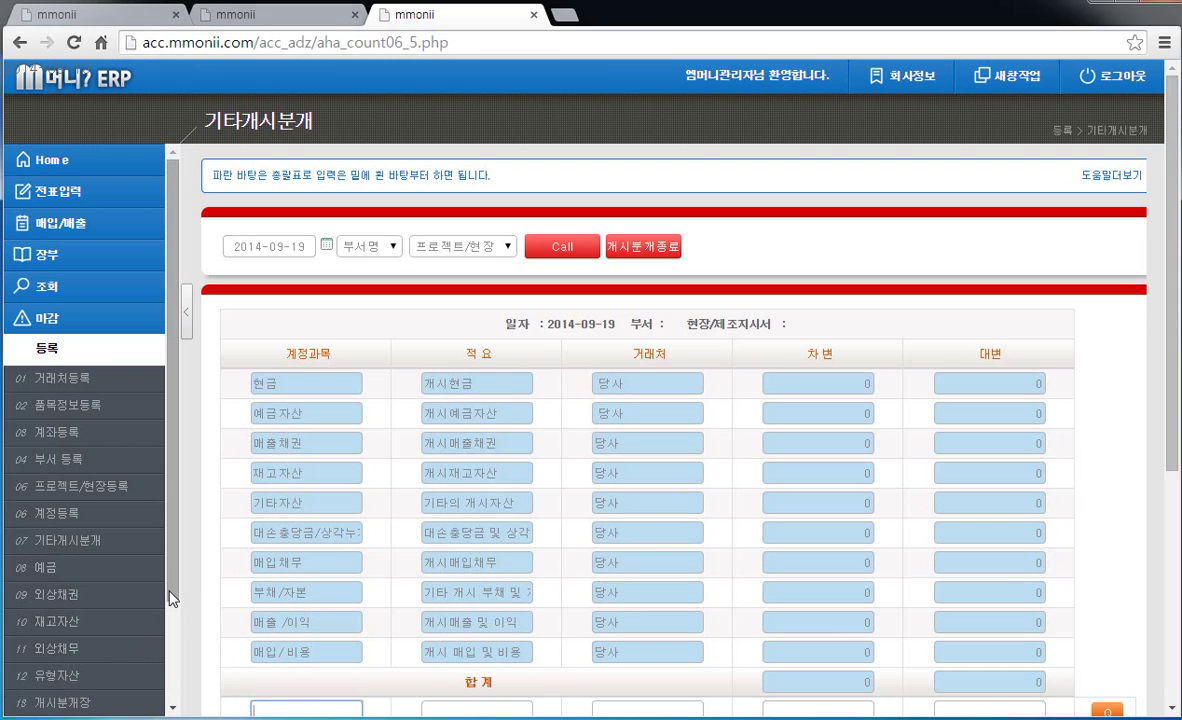
- Look at the 개시분개장 journal page and return to the 기타개시분개 entry form
{"action": "scroll", "coordinate": [160, 660], "scroll_direction": "down", "scroll_amount": 2}
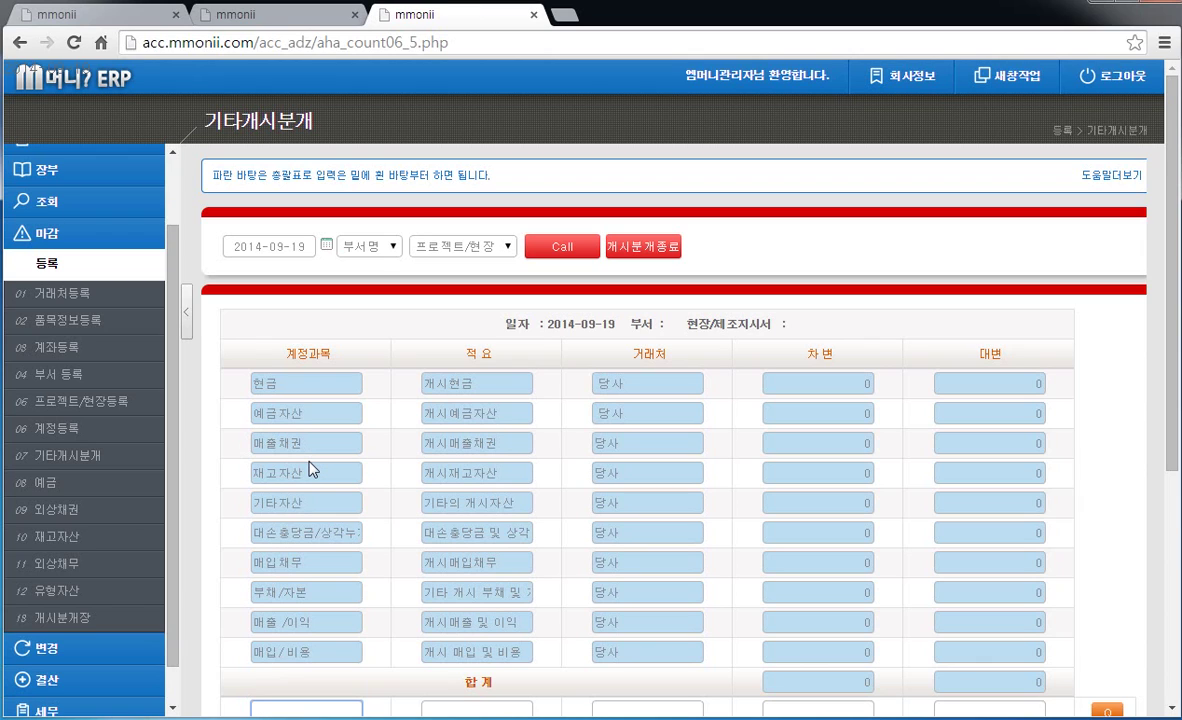
{"action": "left_click", "coordinate": [298, 16]}
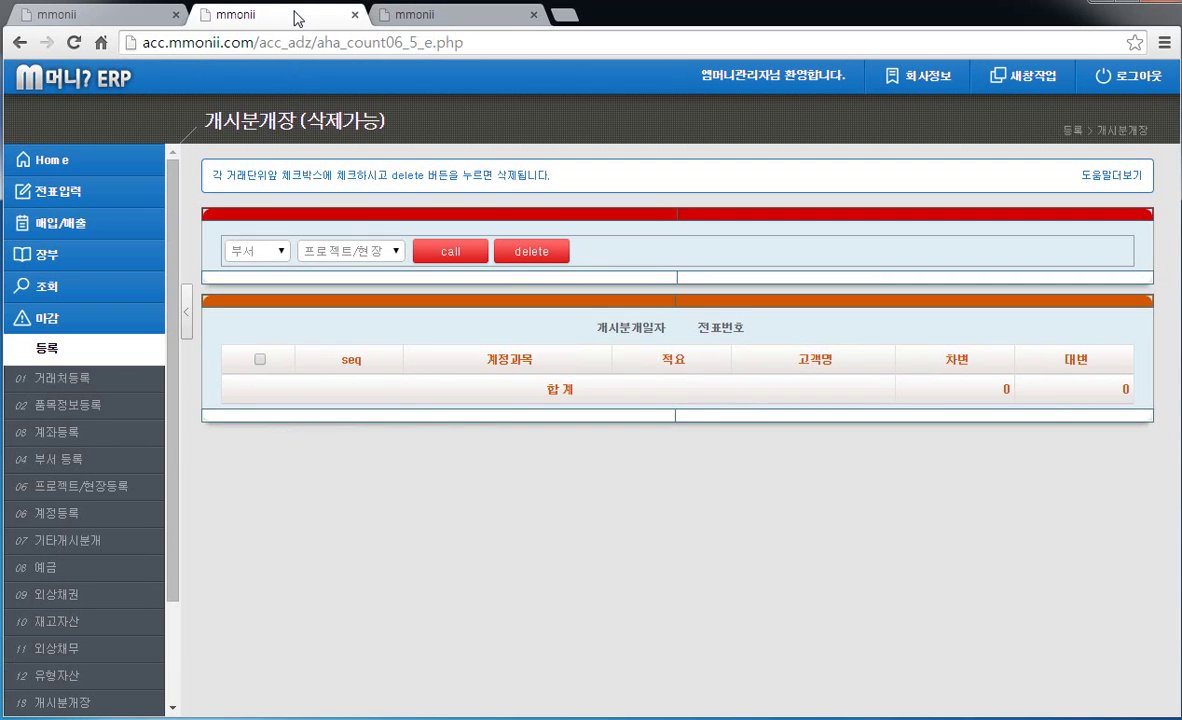
{"action": "left_click", "coordinate": [408, 16]}
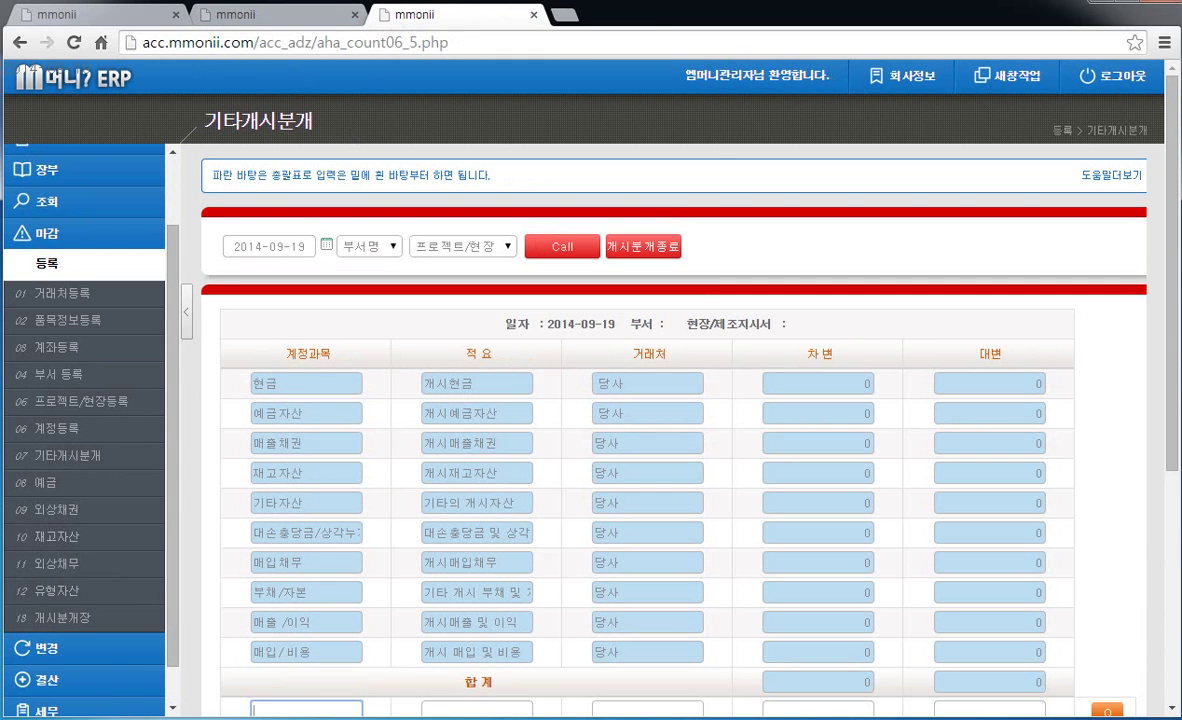
- Switch to the 개시분개 workbook in Excel and review its opening deposit, receivable, payable, inventory and fixed-asset rows
{"action": "key", "text": "alt+Tab"}
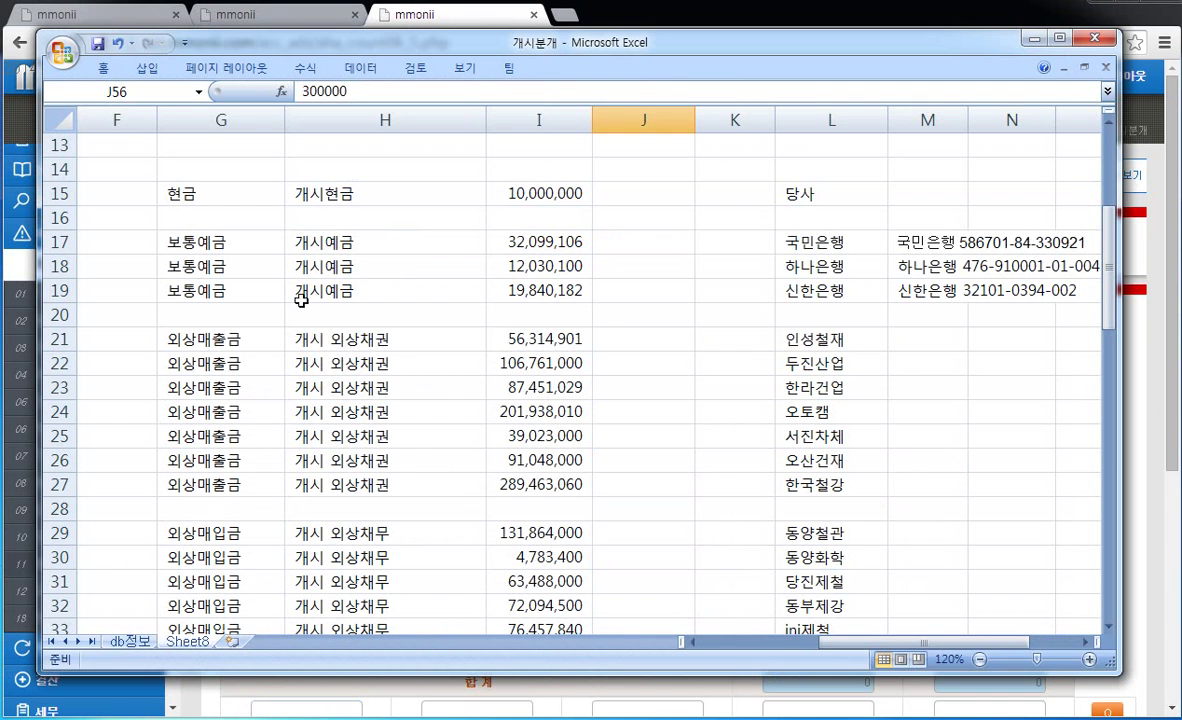
{"action": "left_click", "coordinate": [270, 291]}
{"action": "left_click", "coordinate": [257, 388]}
{"action": "scroll", "coordinate": [257, 392], "scroll_direction": "down", "scroll_amount": 2}
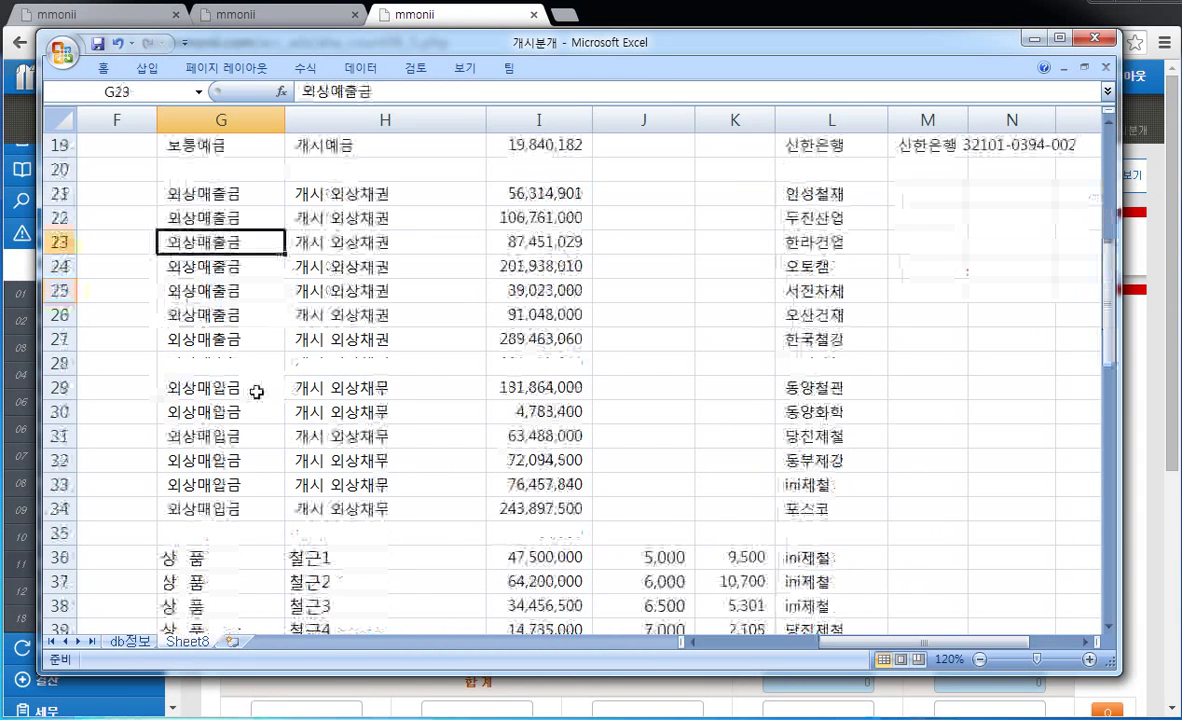
{"action": "left_click", "coordinate": [257, 392]}
{"action": "scroll", "coordinate": [235, 392], "scroll_direction": "down", "scroll_amount": 1}
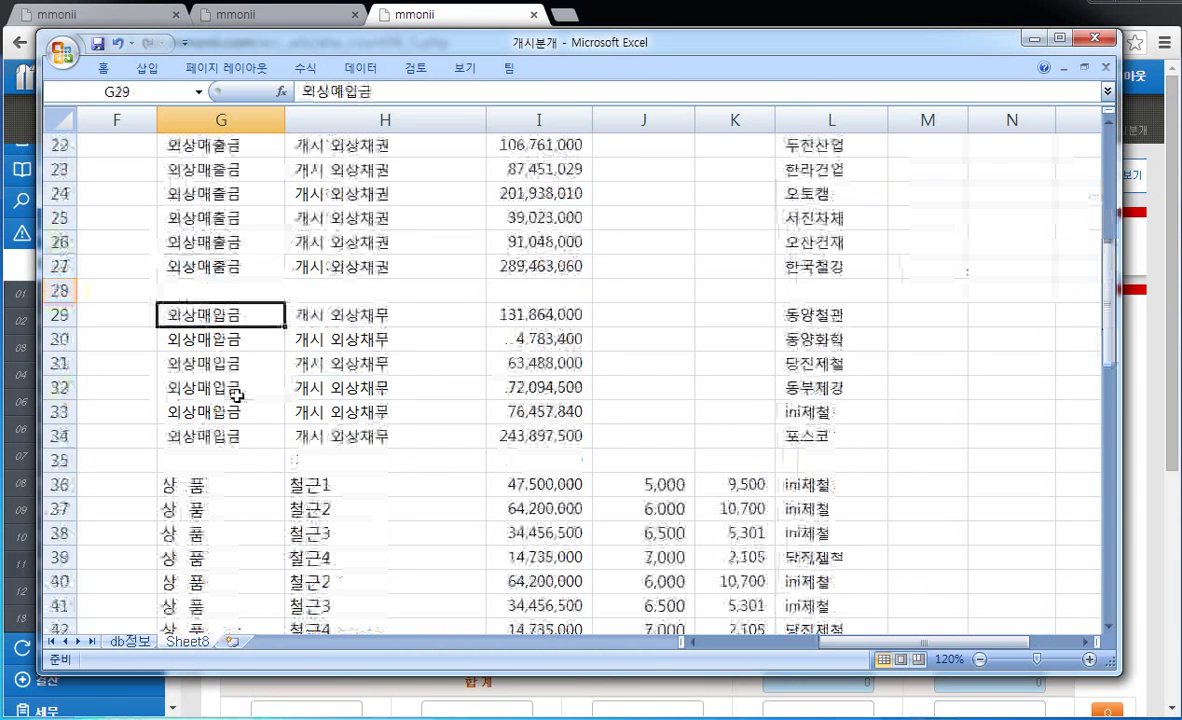
{"action": "left_click", "coordinate": [197, 492]}
{"action": "scroll", "coordinate": [197, 492], "scroll_direction": "down", "scroll_amount": 4}
{"action": "left_click", "coordinate": [197, 492]}
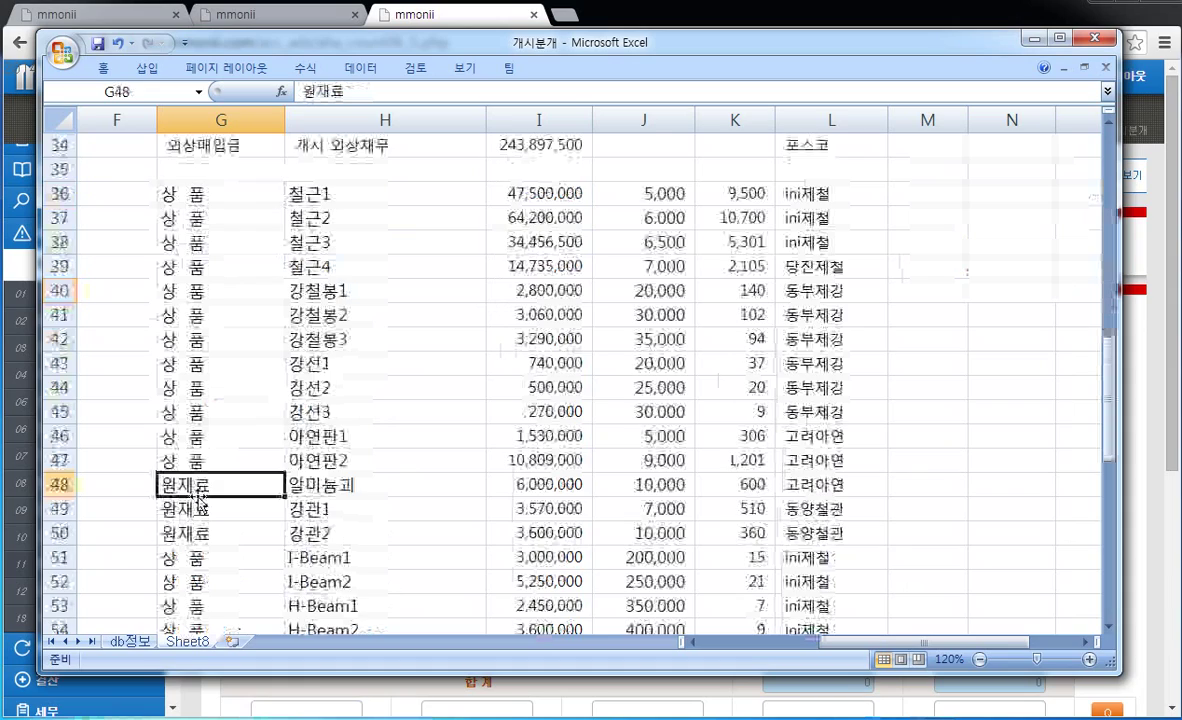
{"action": "scroll", "coordinate": [199, 497], "scroll_direction": "down", "scroll_amount": 6}
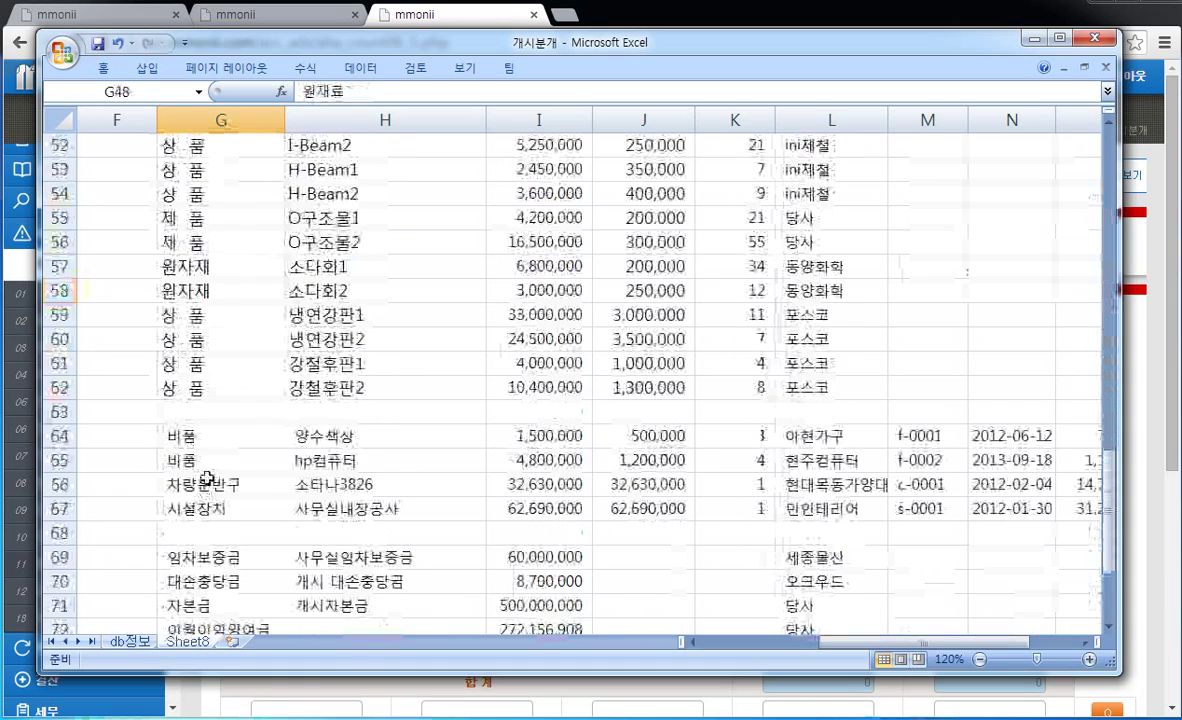
{"action": "left_click", "coordinate": [207, 480]}
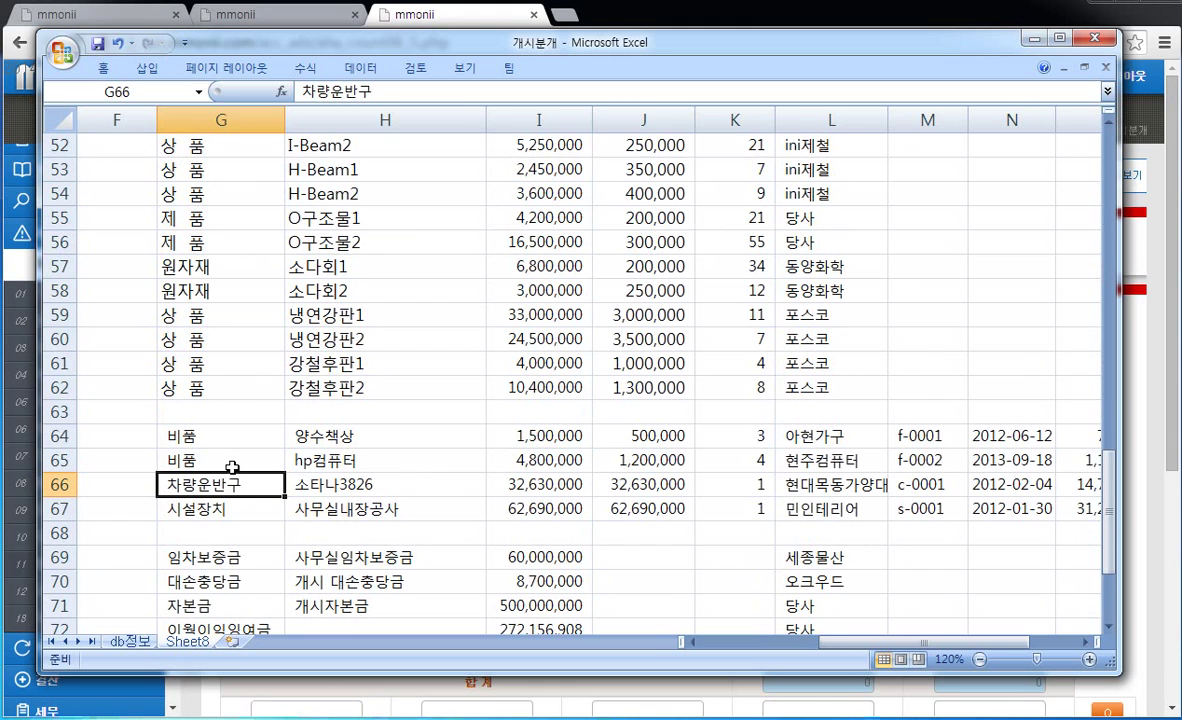
{"action": "scroll", "coordinate": [232, 467], "scroll_direction": "down", "scroll_amount": 1}
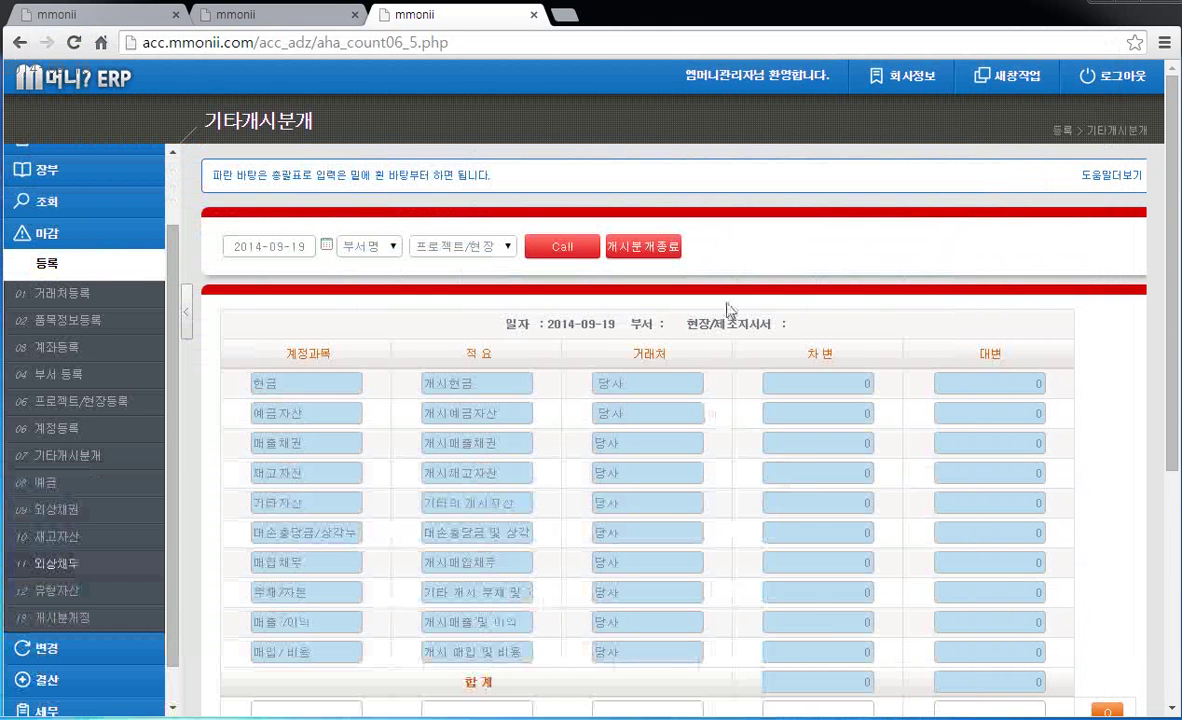
- Switch back to the ERP's 예금 registration form in the browser and set the opening date to 2014-07-01
{"action": "left_click", "coordinate": [130, 15]}
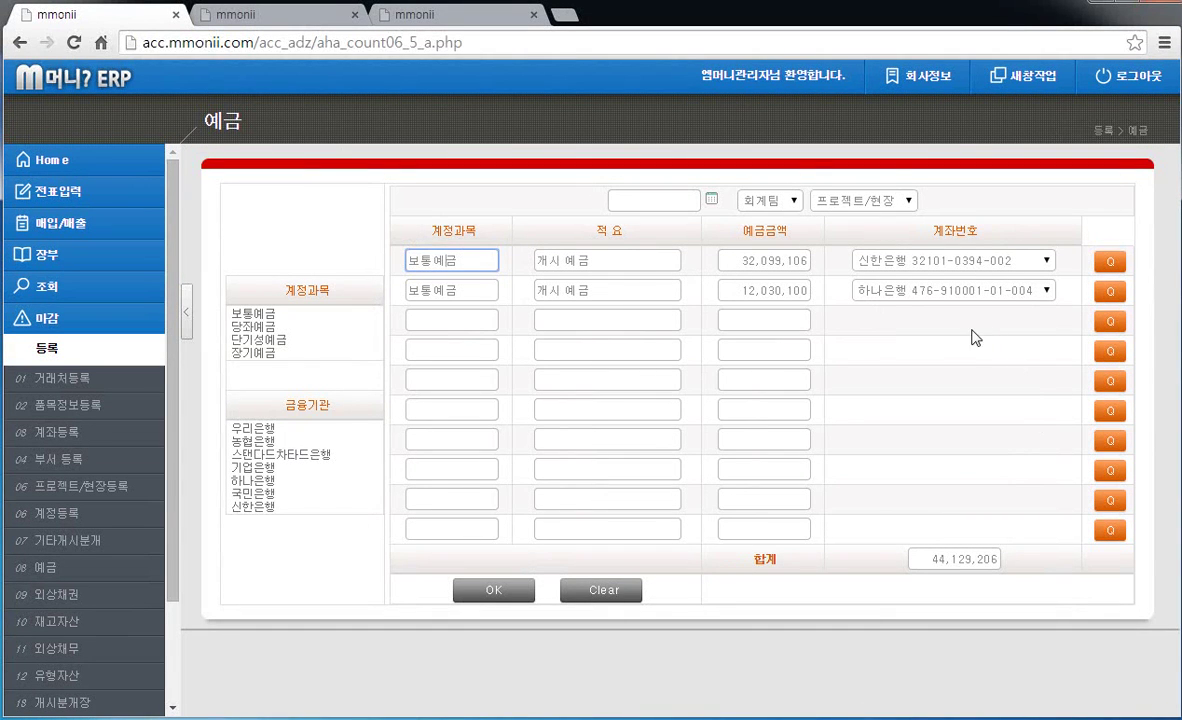
{"action": "left_click", "coordinate": [677, 203]}
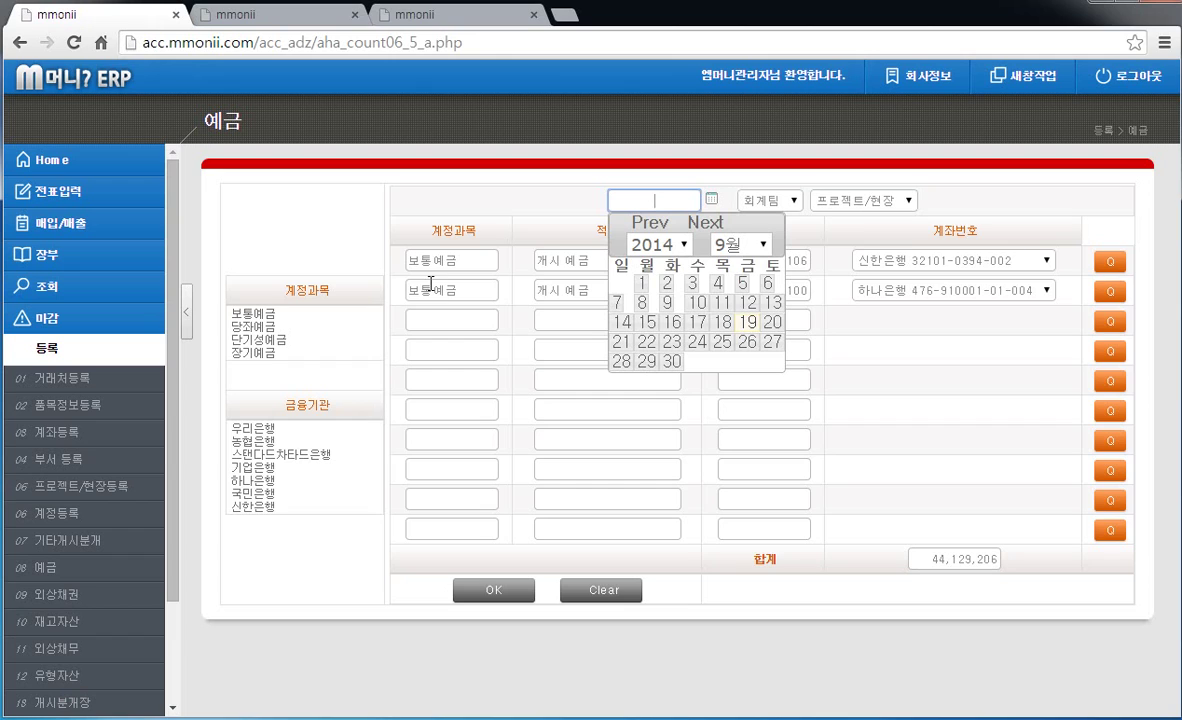
{"action": "left_click", "coordinate": [765, 246]}
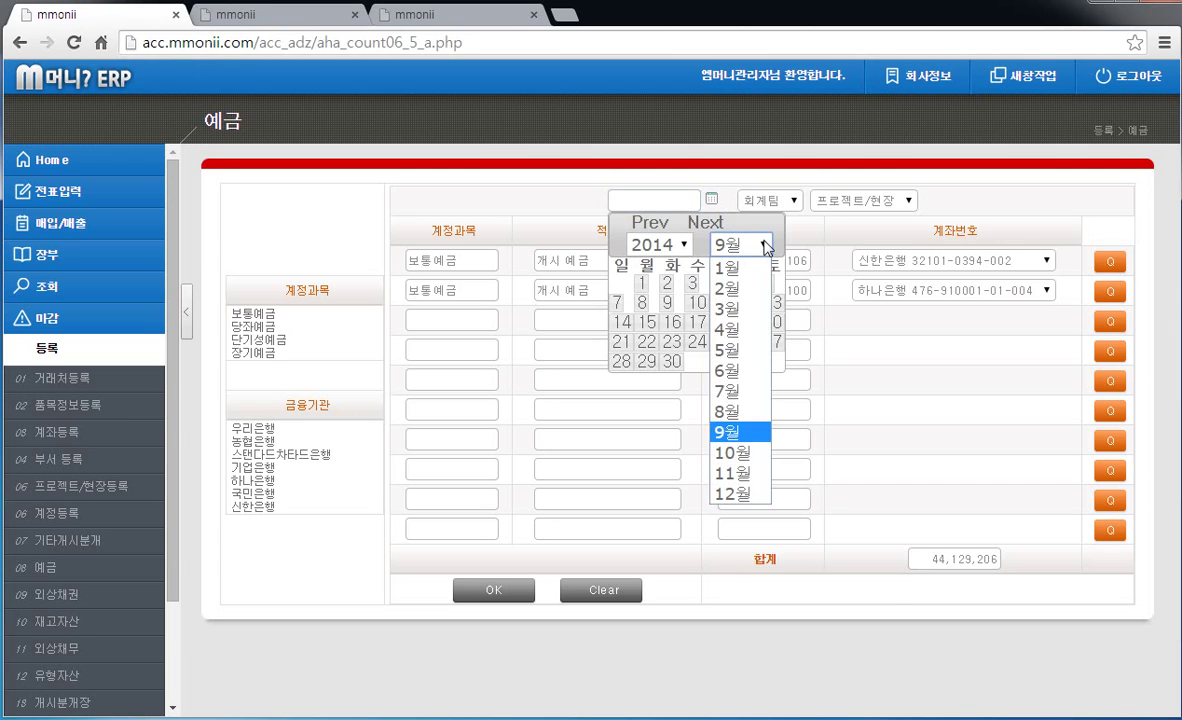
{"action": "left_click", "coordinate": [744, 393]}
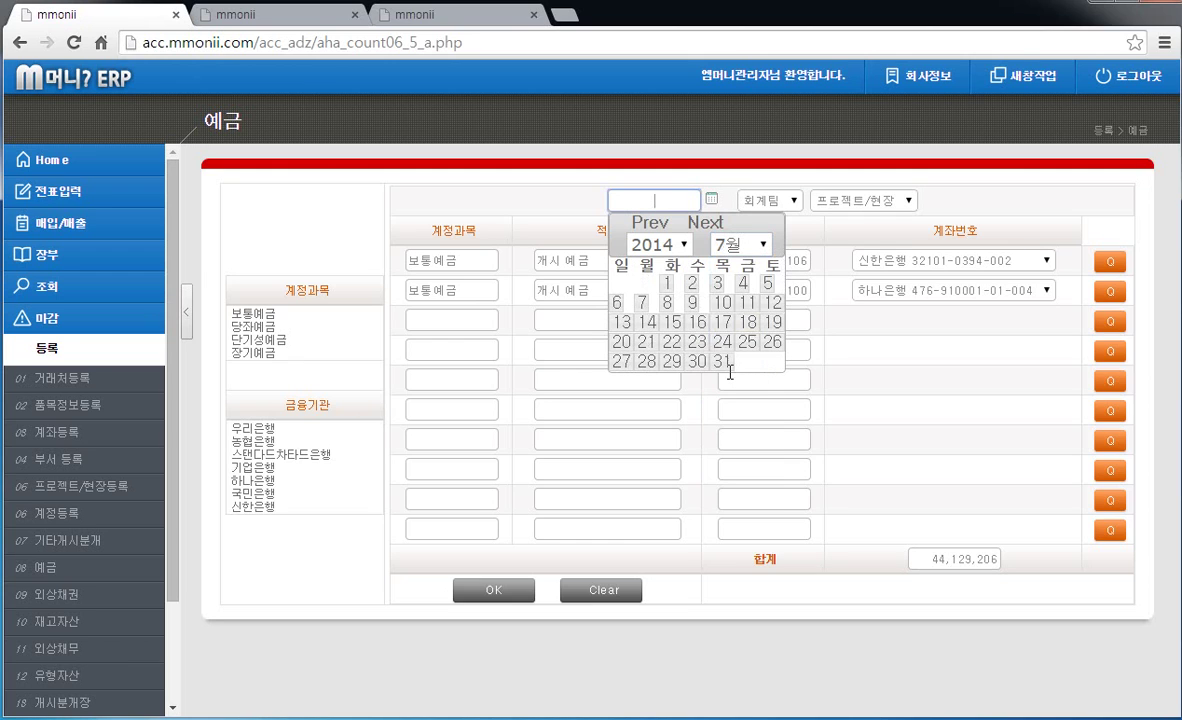
{"action": "left_click", "coordinate": [668, 285]}
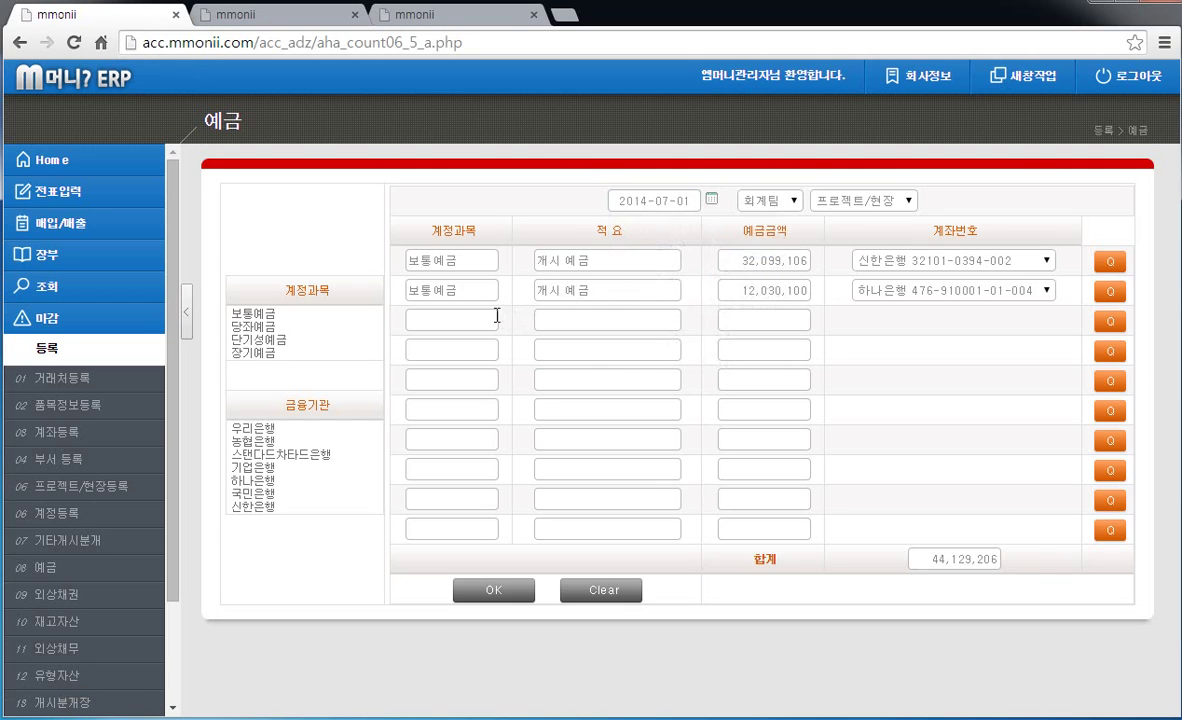
- Fill the third deposit row with account 보통예금, description 개시 예금 and amount 19,840,182
{"action": "left_click", "coordinate": [423, 320]}
{"action": "type", "text": "보"}
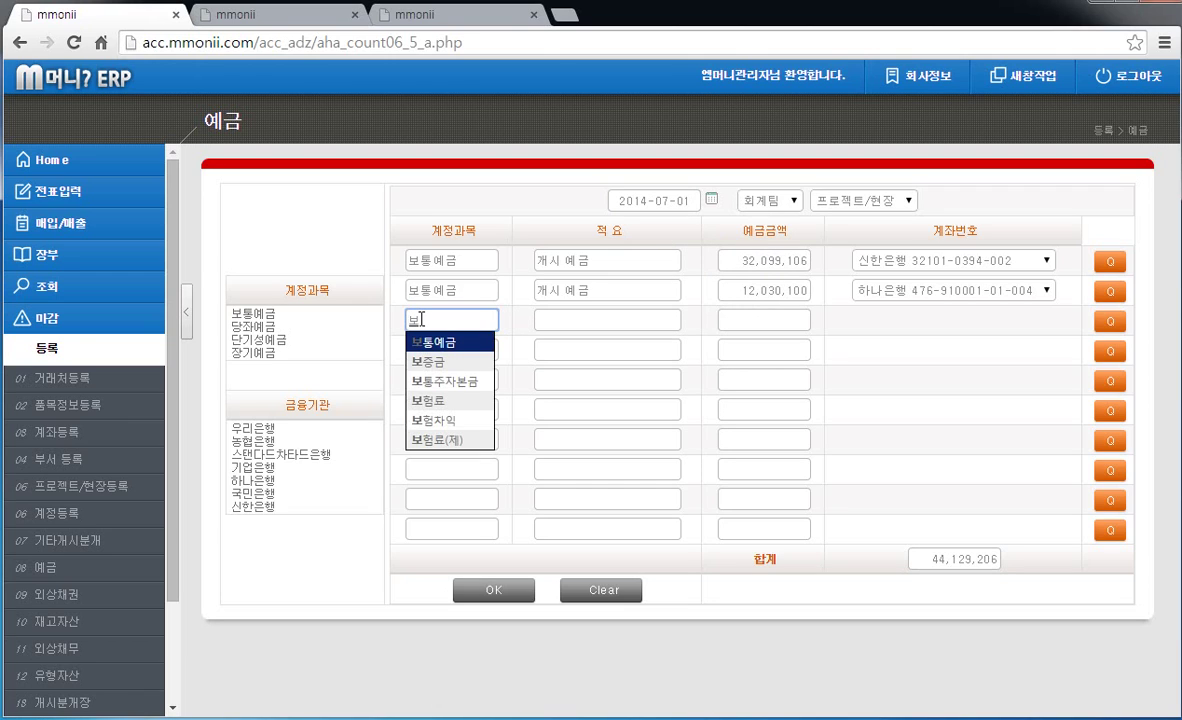
{"action": "key", "text": "Down"}
{"action": "key", "text": "Up"}
{"action": "key", "text": "Return"}
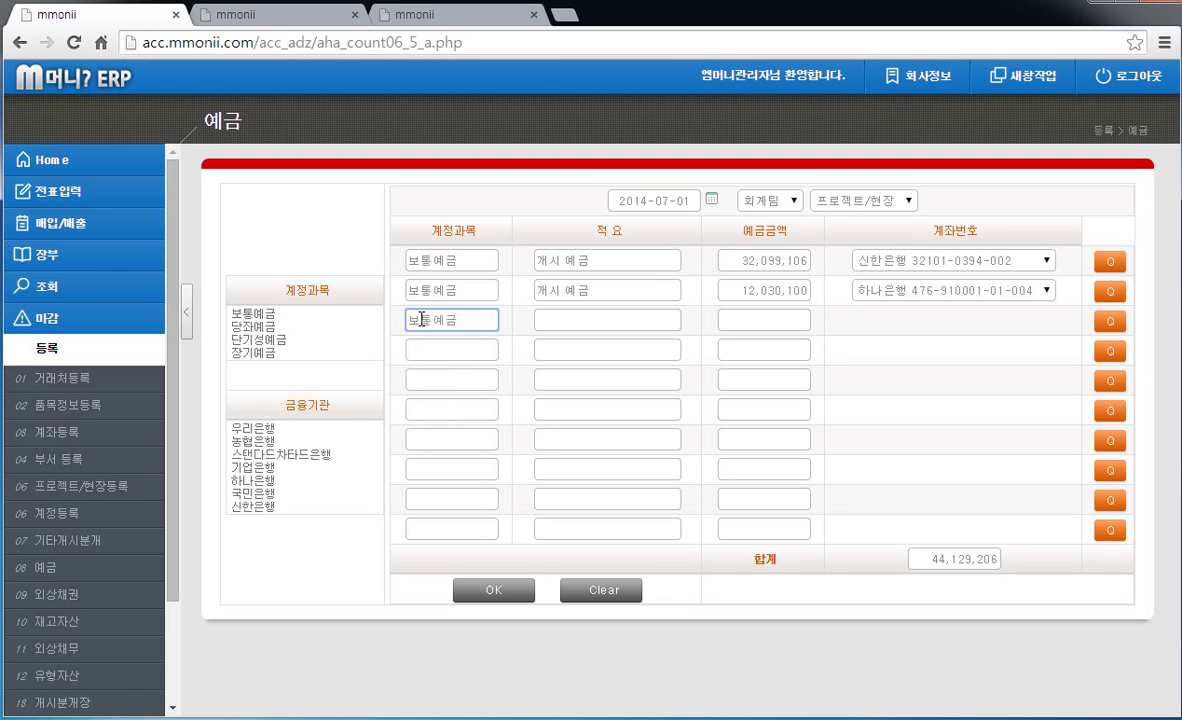
{"action": "key", "text": "Tab"}
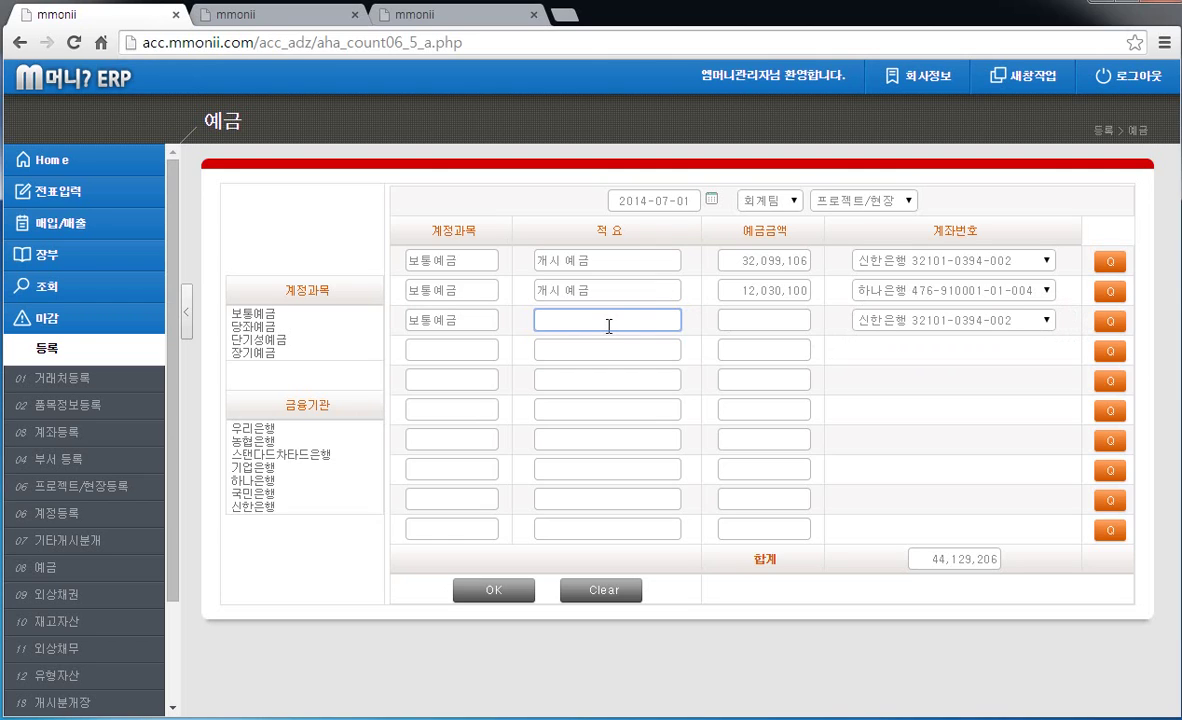
{"action": "key", "text": "Tab"}
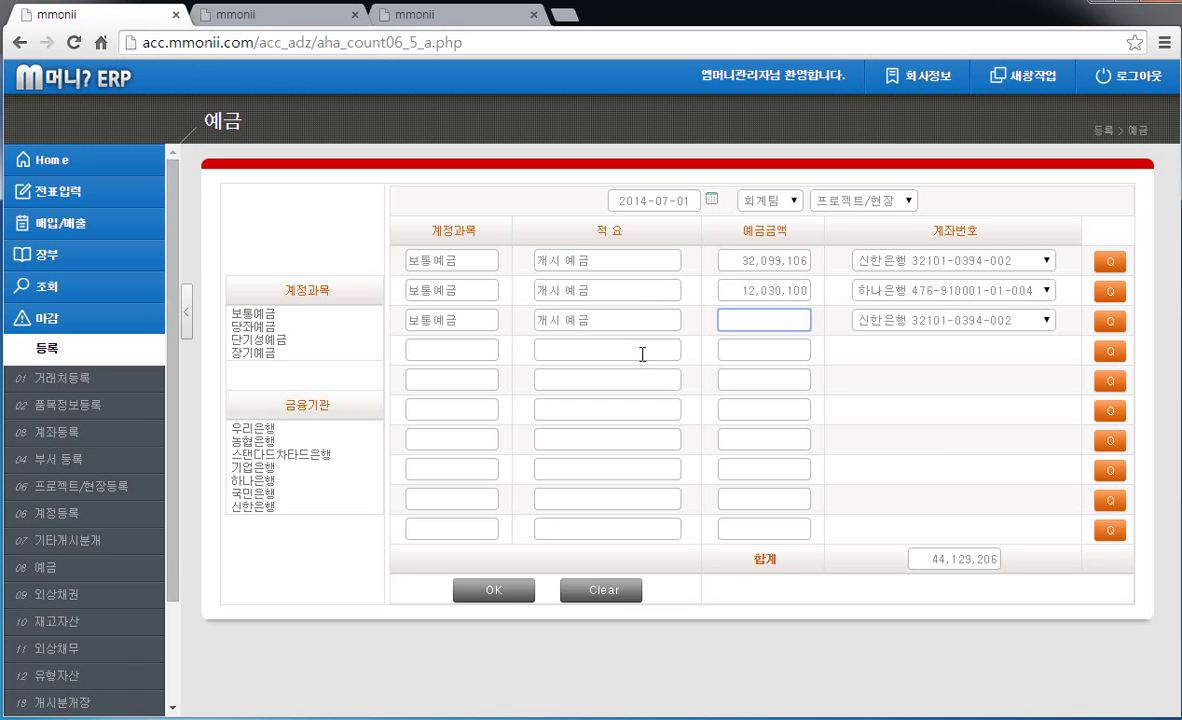
{"action": "type", "text": "19840182"}
{"action": "key", "text": "Tab"}
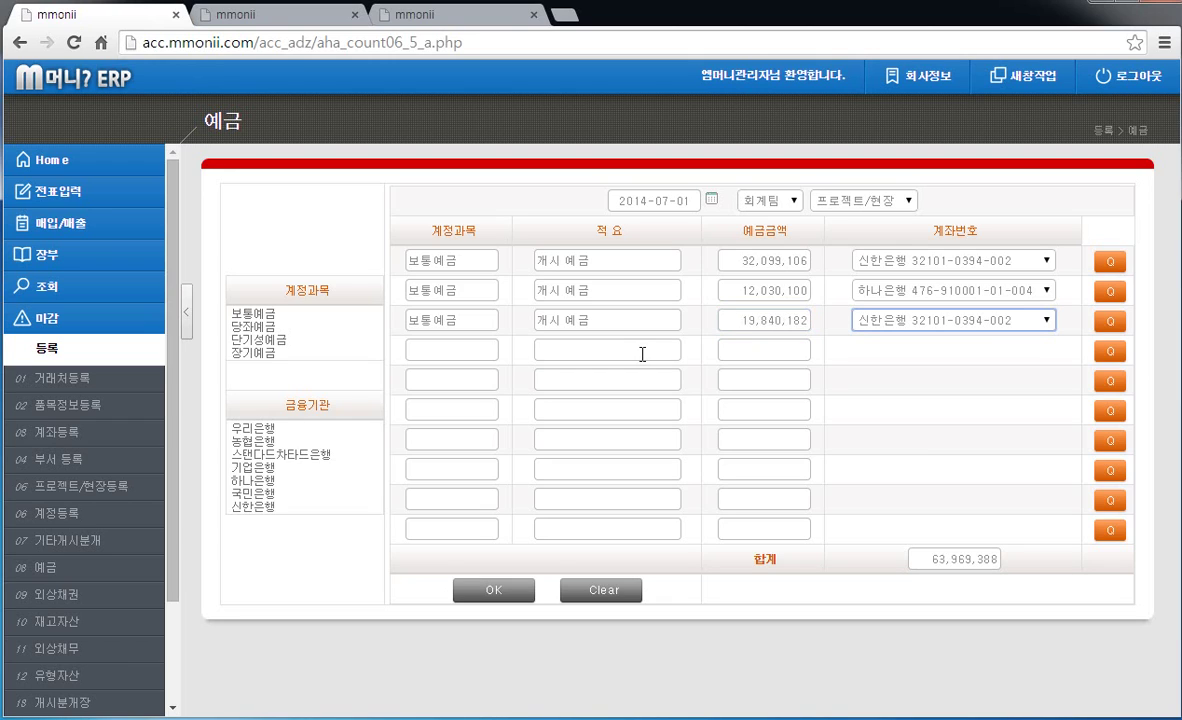
- Submit the three opening deposit entries and clear the 예금 form
{"action": "key", "text": "Tab"}
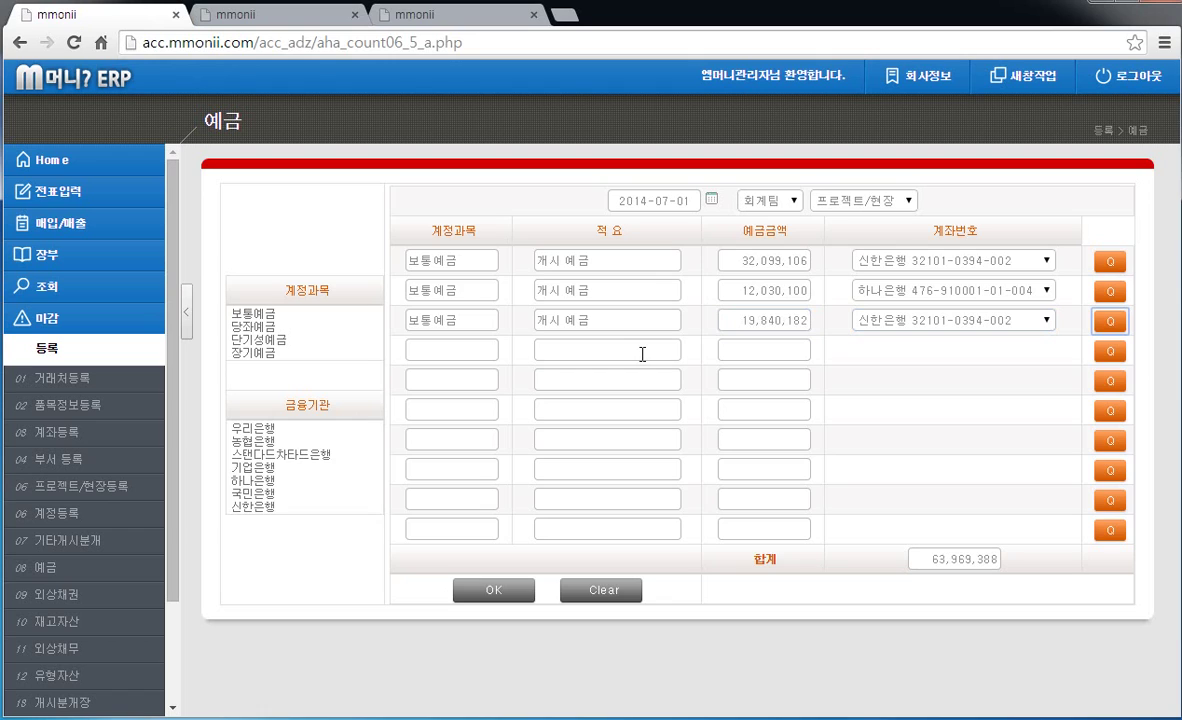
{"action": "key", "text": "Tab"}
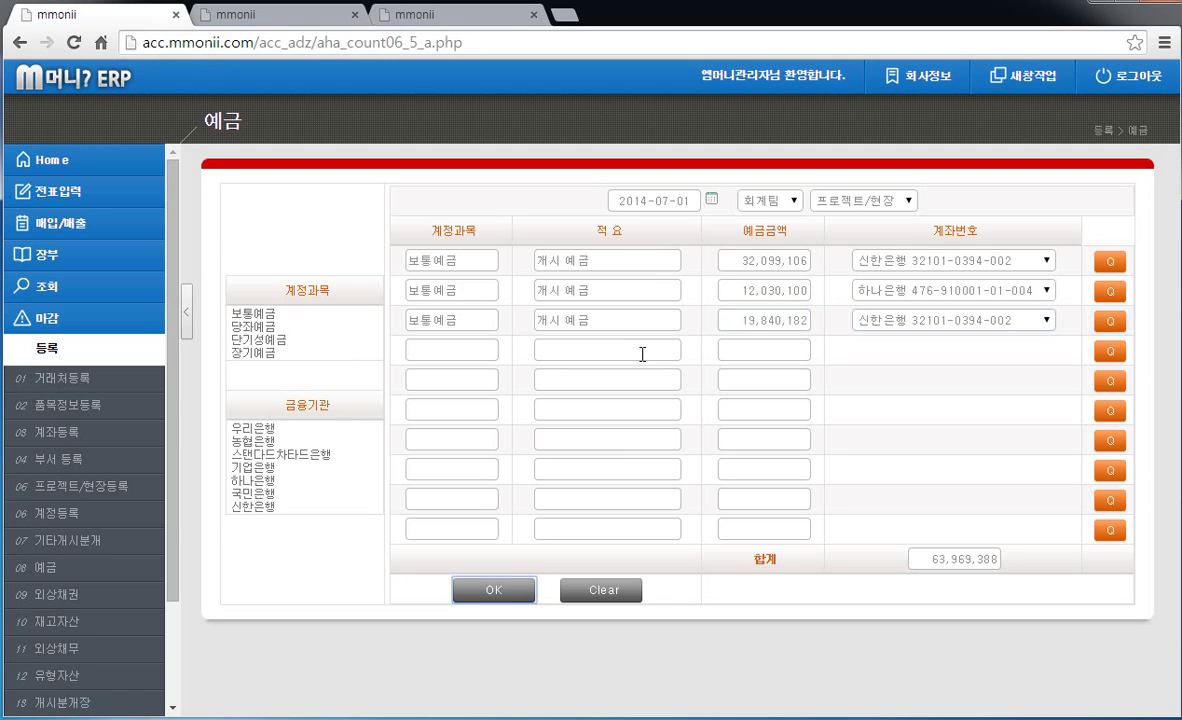
{"action": "left_click", "coordinate": [506, 596]}
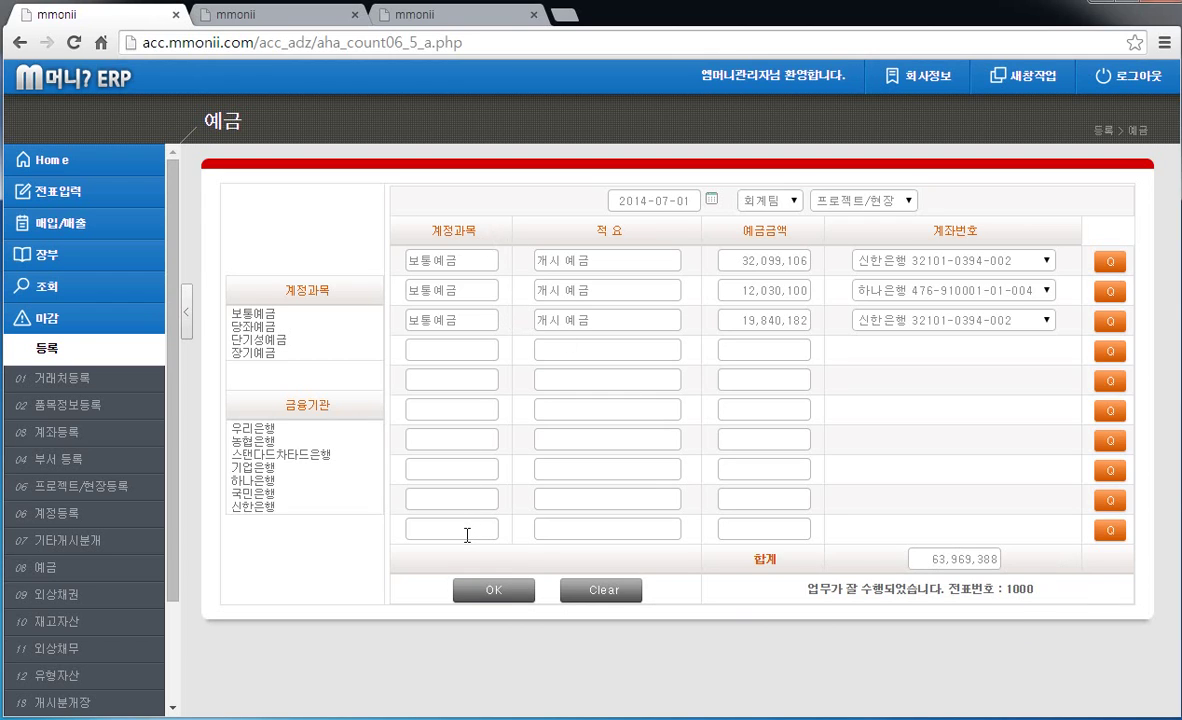
{"action": "left_click", "coordinate": [604, 591]}
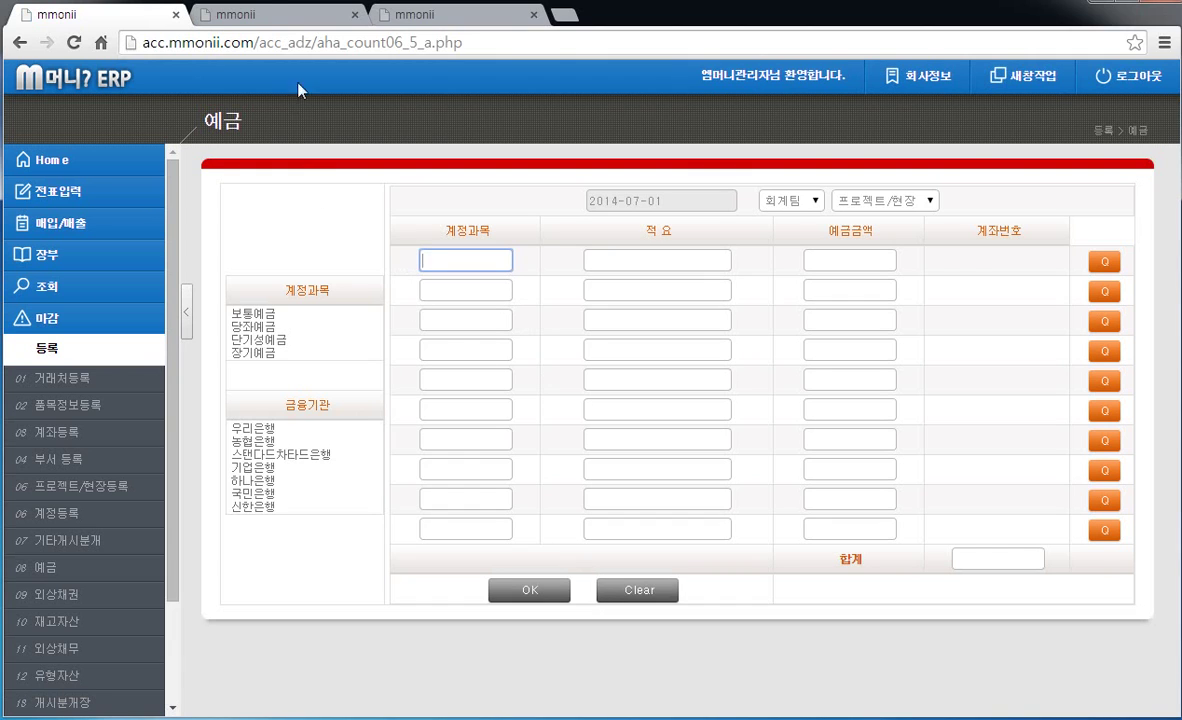
- Load the posted opening entries in 개시분개장 and call up the account summary in 기타개시분개
{"action": "left_click", "coordinate": [255, 15]}
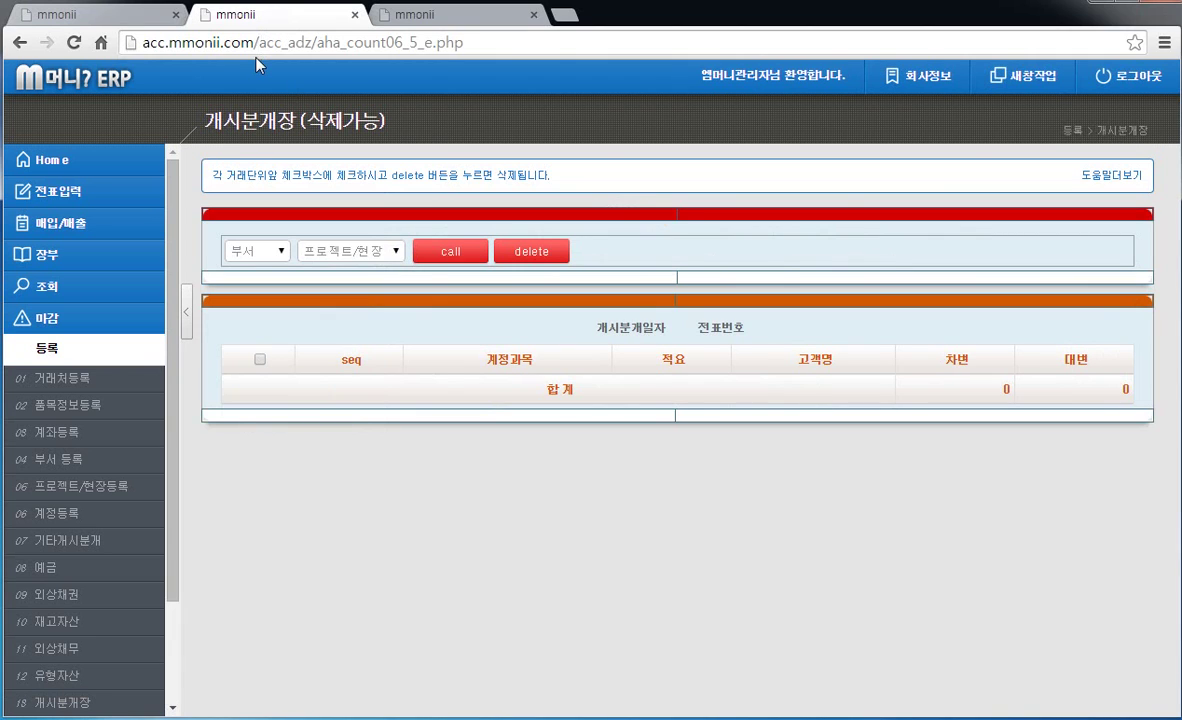
{"action": "left_click", "coordinate": [453, 249]}
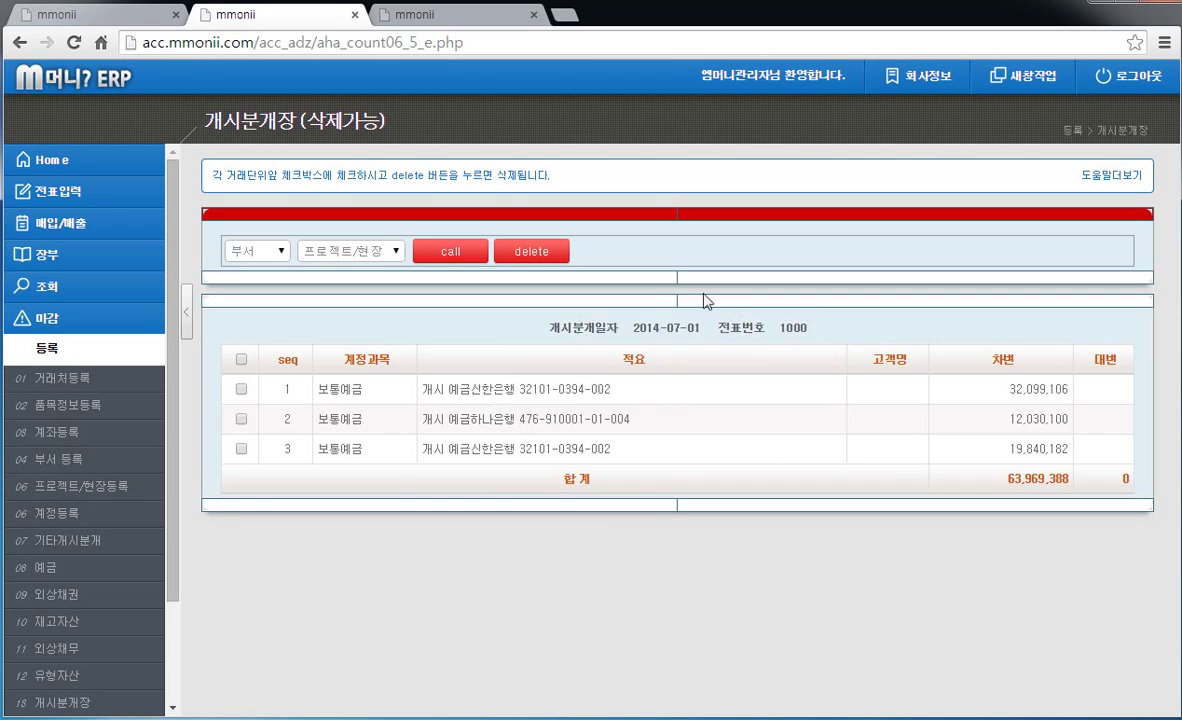
{"action": "left_click", "coordinate": [443, 20]}
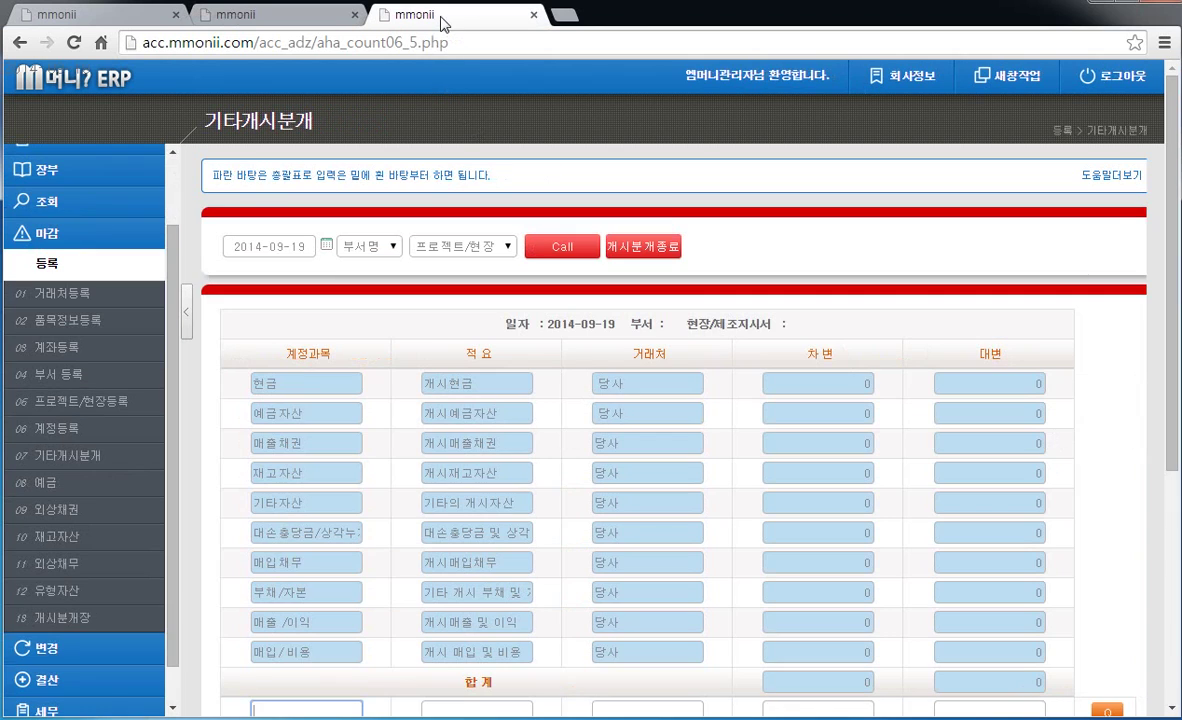
{"action": "left_click", "coordinate": [545, 248]}
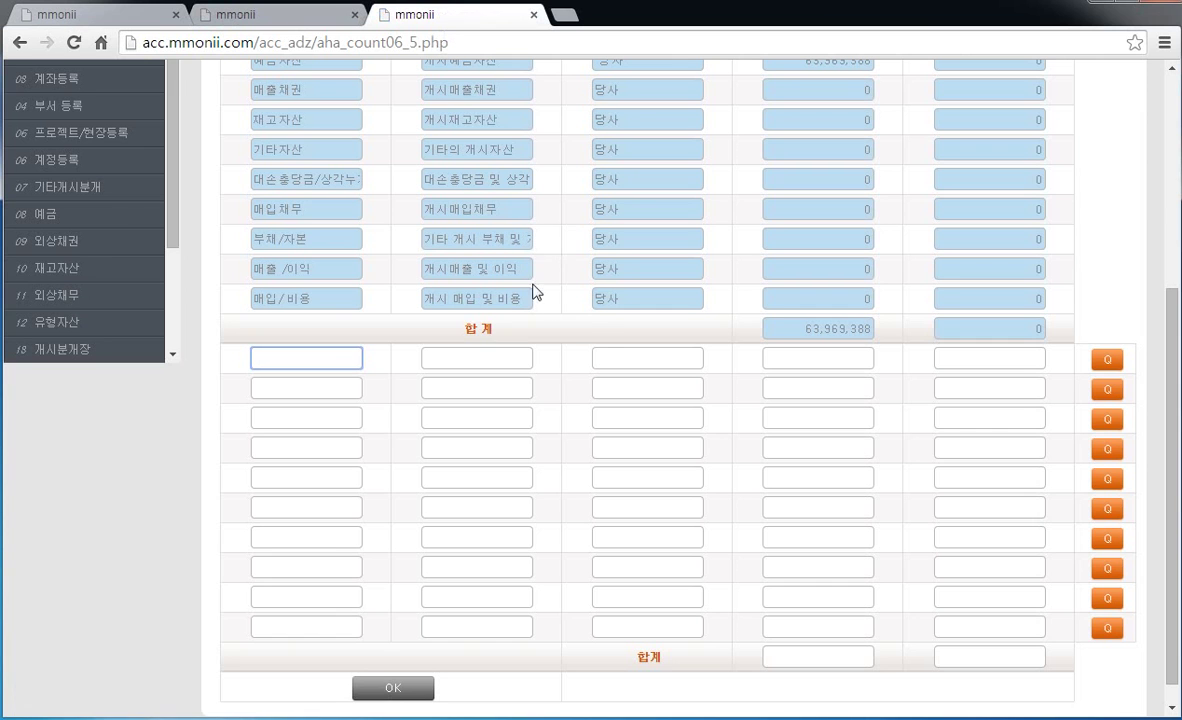
{"action": "scroll", "coordinate": [570, 320], "scroll_direction": "up", "scroll_amount": 3}
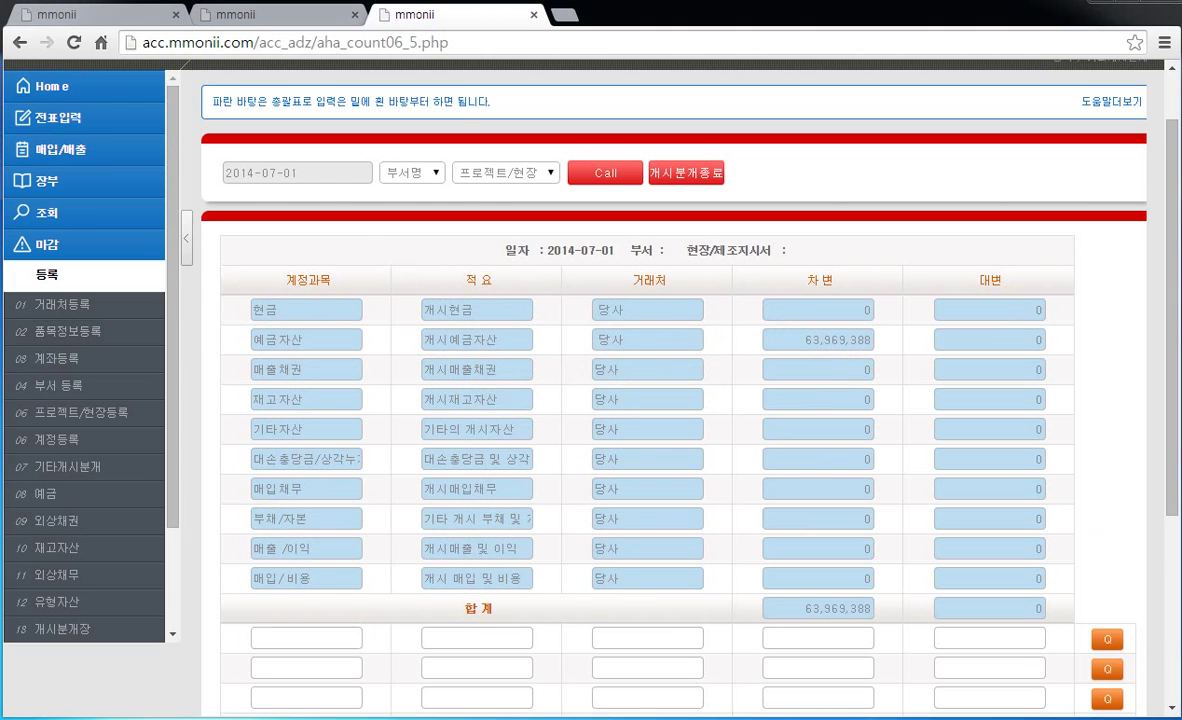
{"action": "scroll", "coordinate": [114, 60], "scroll_direction": "up", "scroll_amount": 2}
- Open the 외상채권 registration form and fill the first row with 외상매출금, description 개시 외상채권, customer 인성철재 and amount 56,314,901
{"action": "left_click", "coordinate": [124, 21]}
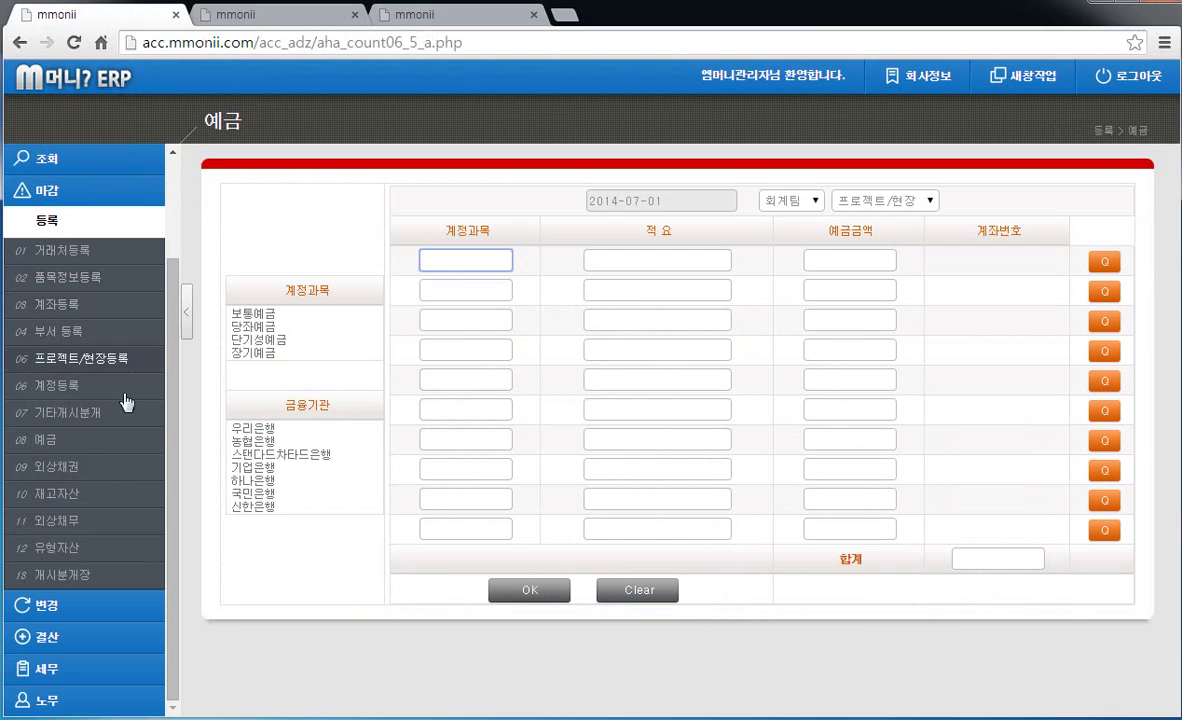
{"action": "left_click", "coordinate": [60, 470]}
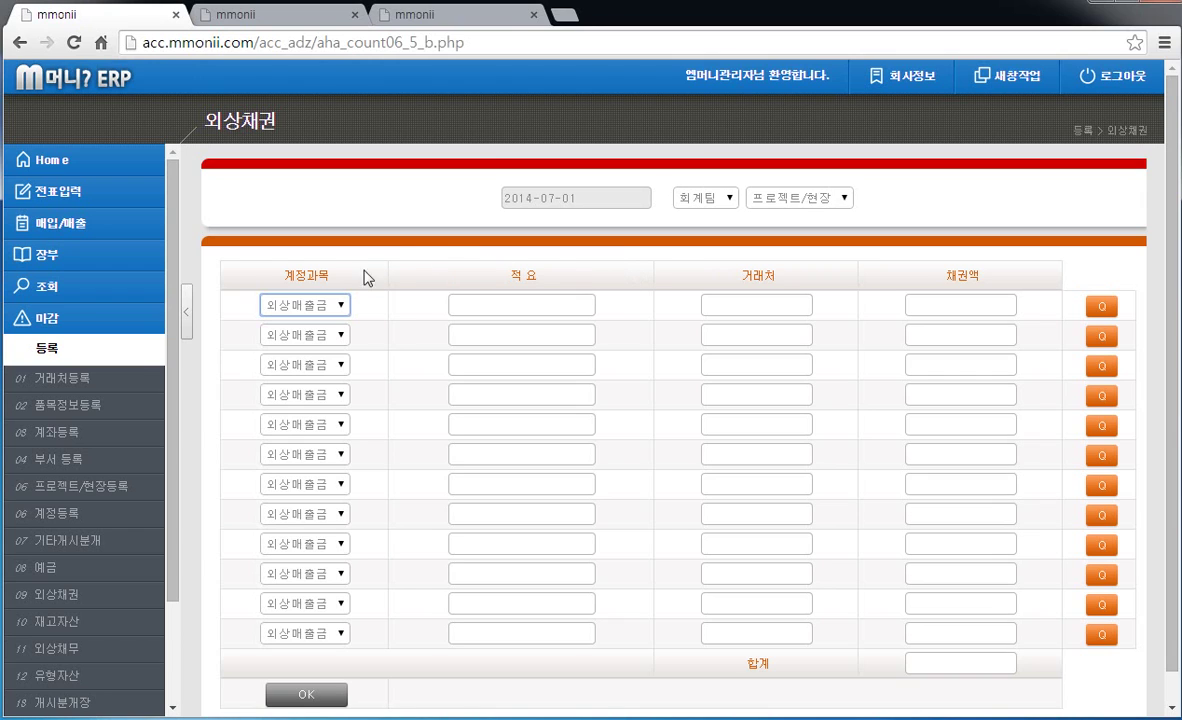
{"action": "left_click", "coordinate": [339, 306]}
{"action": "left_click", "coordinate": [327, 321]}
{"action": "left_click", "coordinate": [477, 311]}
{"action": "type", "text": "개시용"}
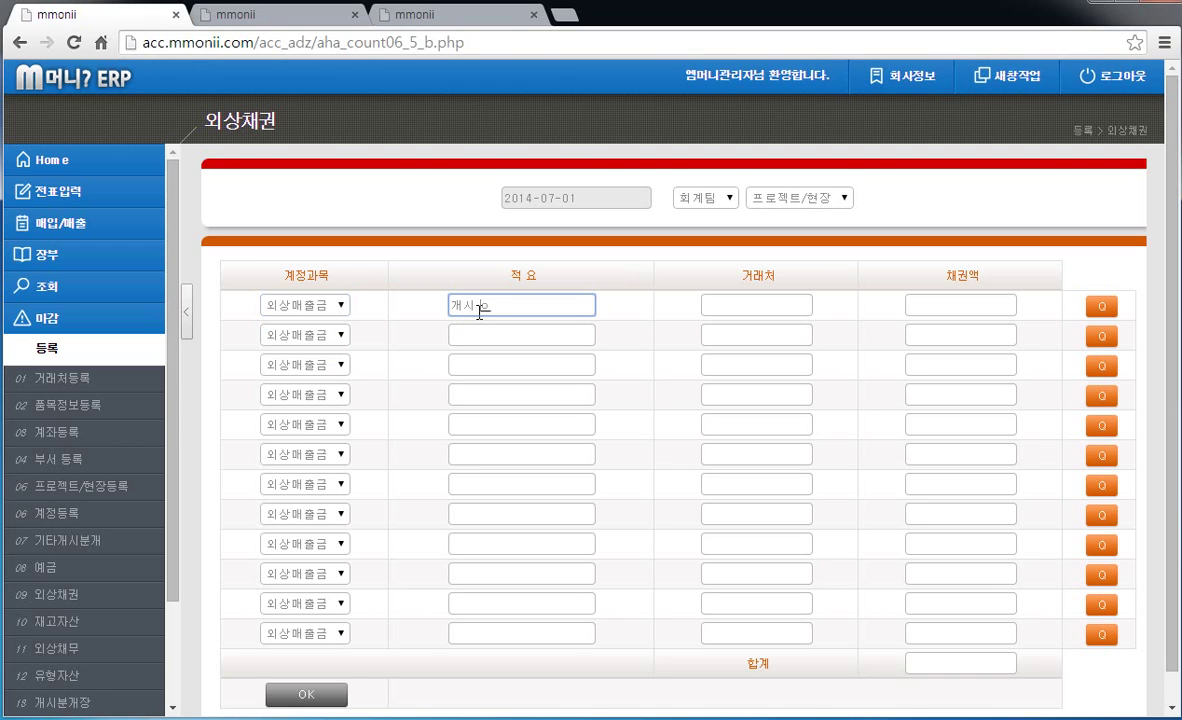
{"action": "type", "text": "채구"}
{"action": "key", "text": "Tab"}
{"action": "type", "text": "인성철재"}
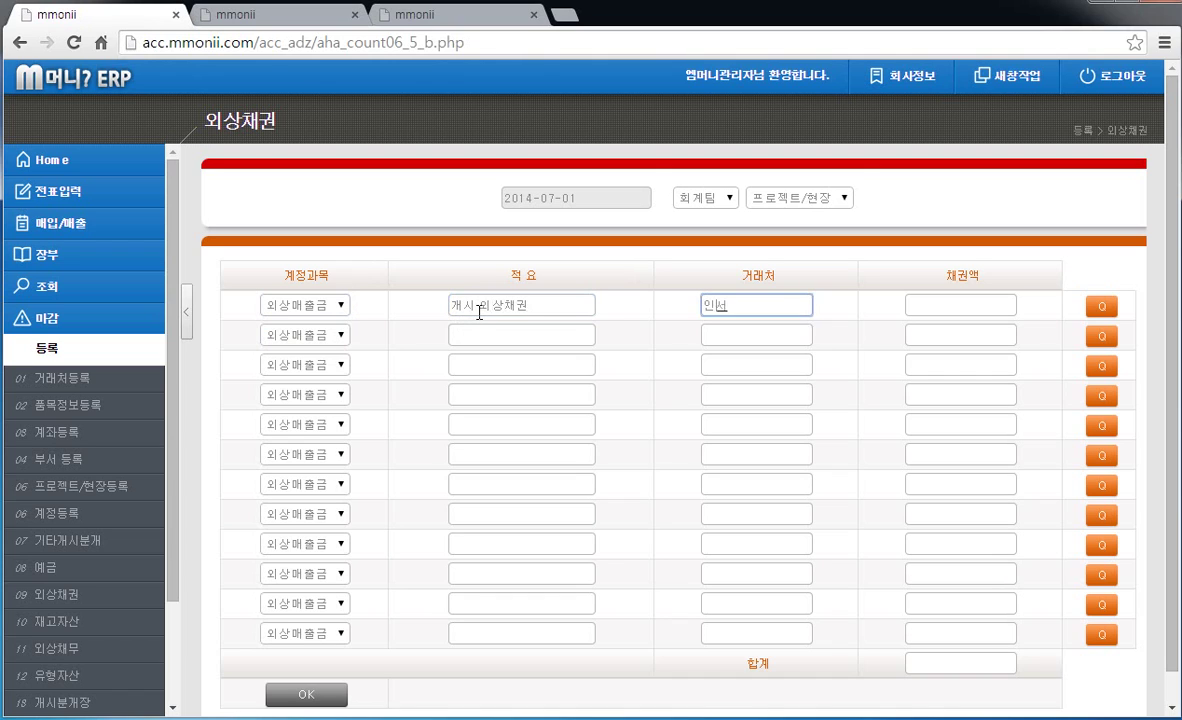
{"action": "key", "text": "Tab"}
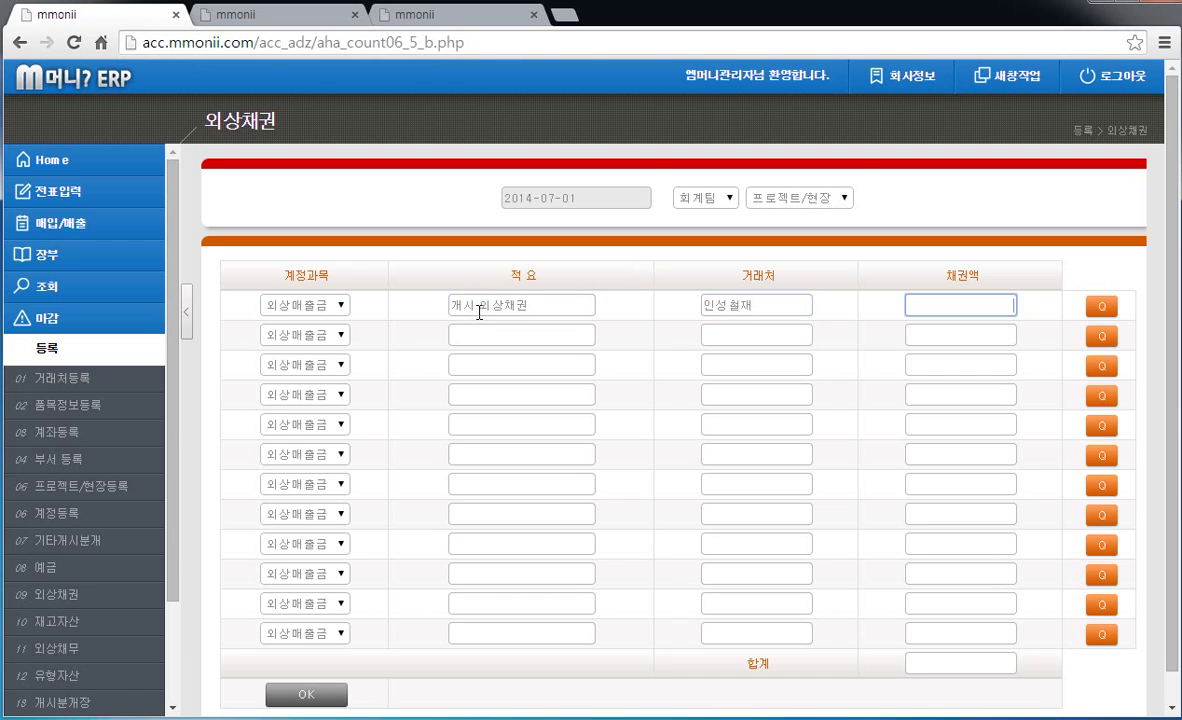
{"action": "type", "text": "56314901"}
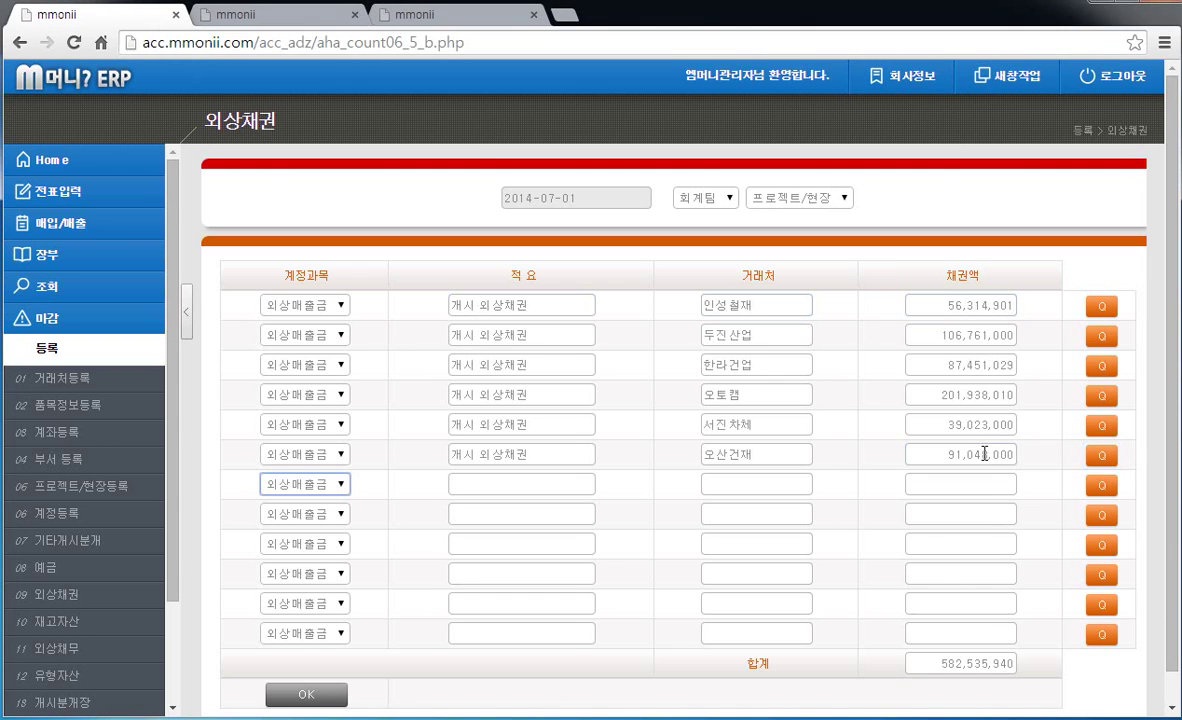
- Fill the seventh 외상채권 row with description 개시 외상채권, customer 한국철강 and amount 289,463,060
{"action": "key", "text": "Tab"}
{"action": "type", "text": "개시 외상채권"}
{"action": "key", "text": "Tab"}
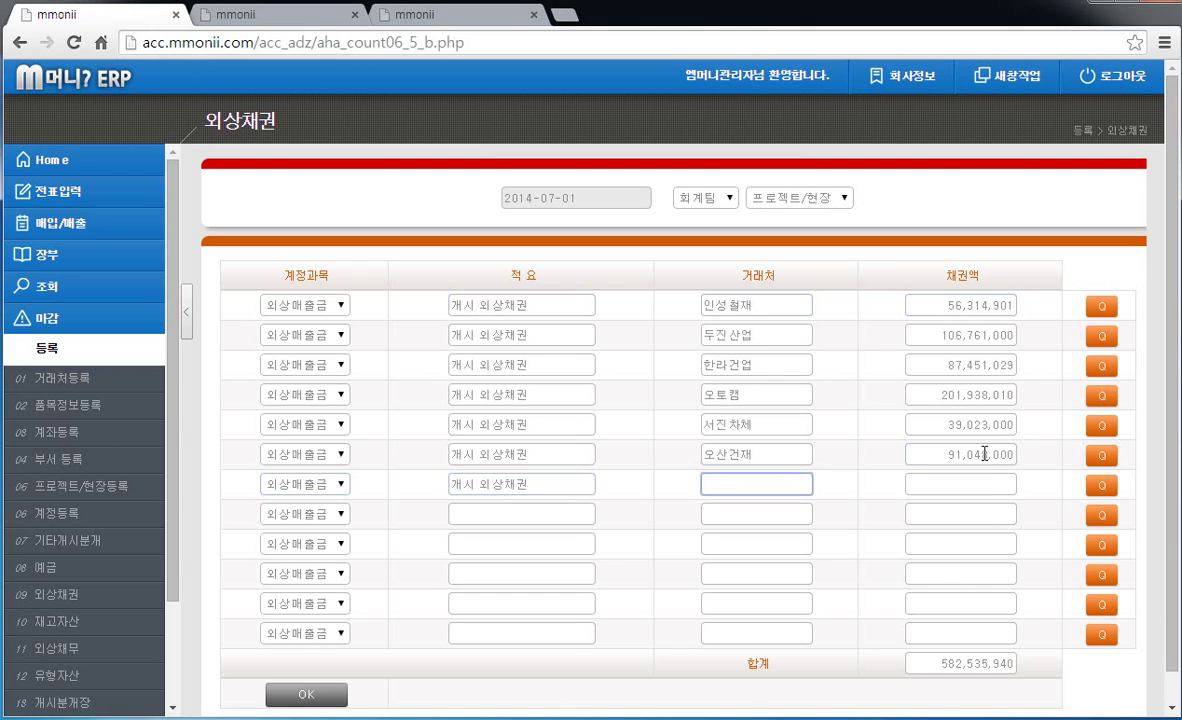
{"action": "type", "text": "한국"}
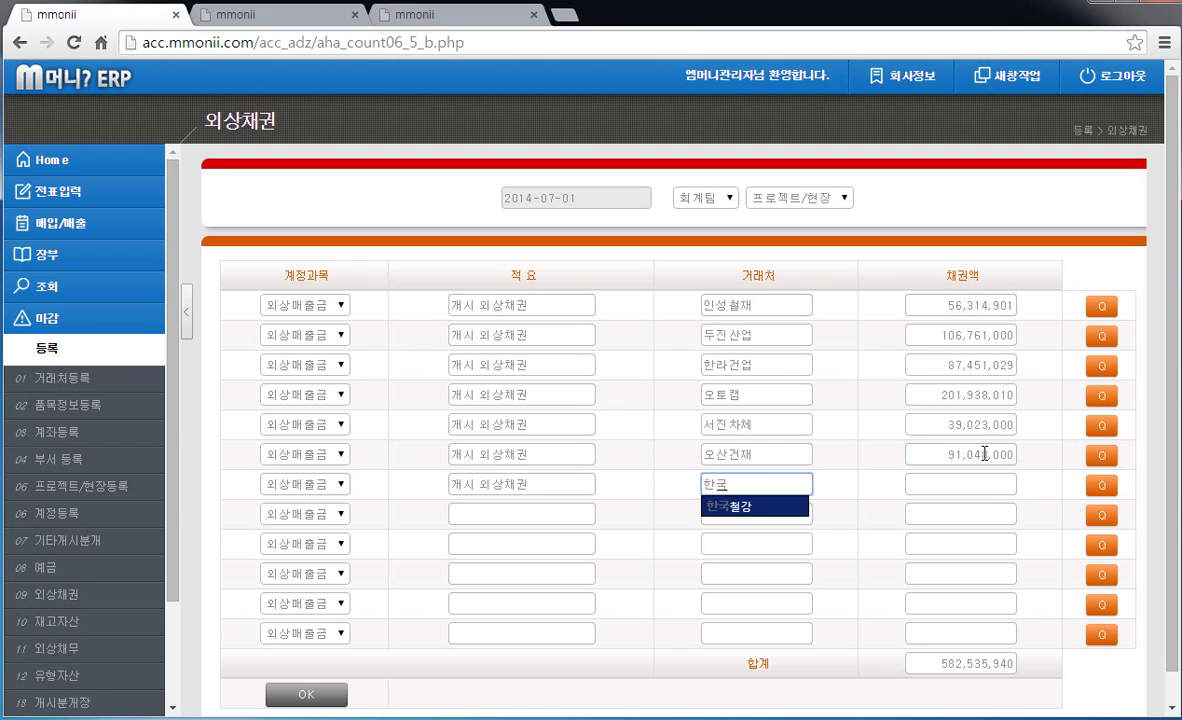
{"action": "key", "text": "Return"}
{"action": "key", "text": "Tab"}
{"action": "type", "text": "289,463,060"}
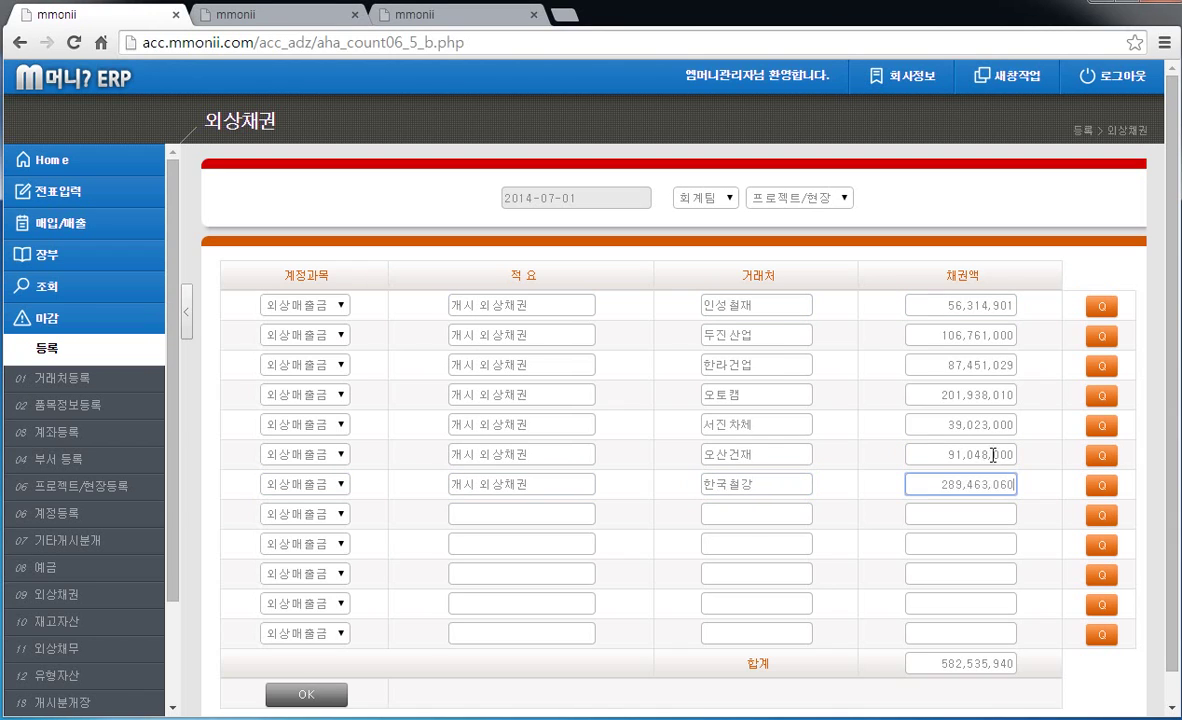
{"action": "key", "text": "Tab"}
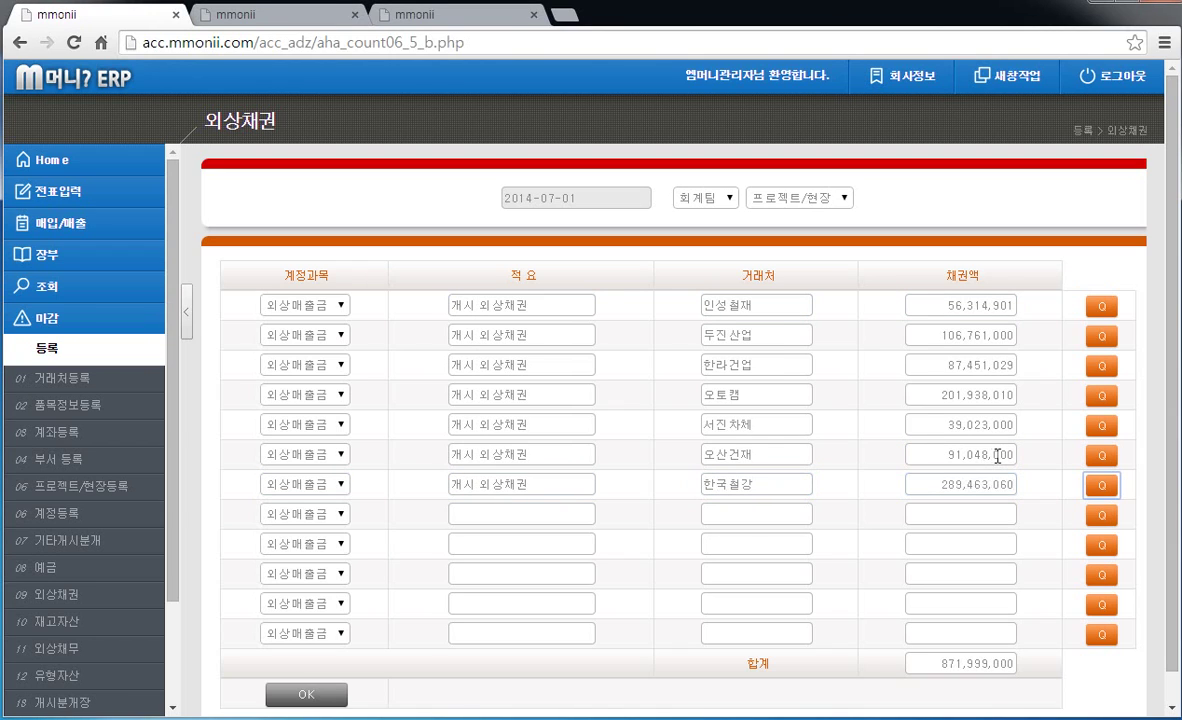
- Submit the seven opening receivable entries and reopen a blank 외상채권 form
{"action": "key", "text": "Tab"}
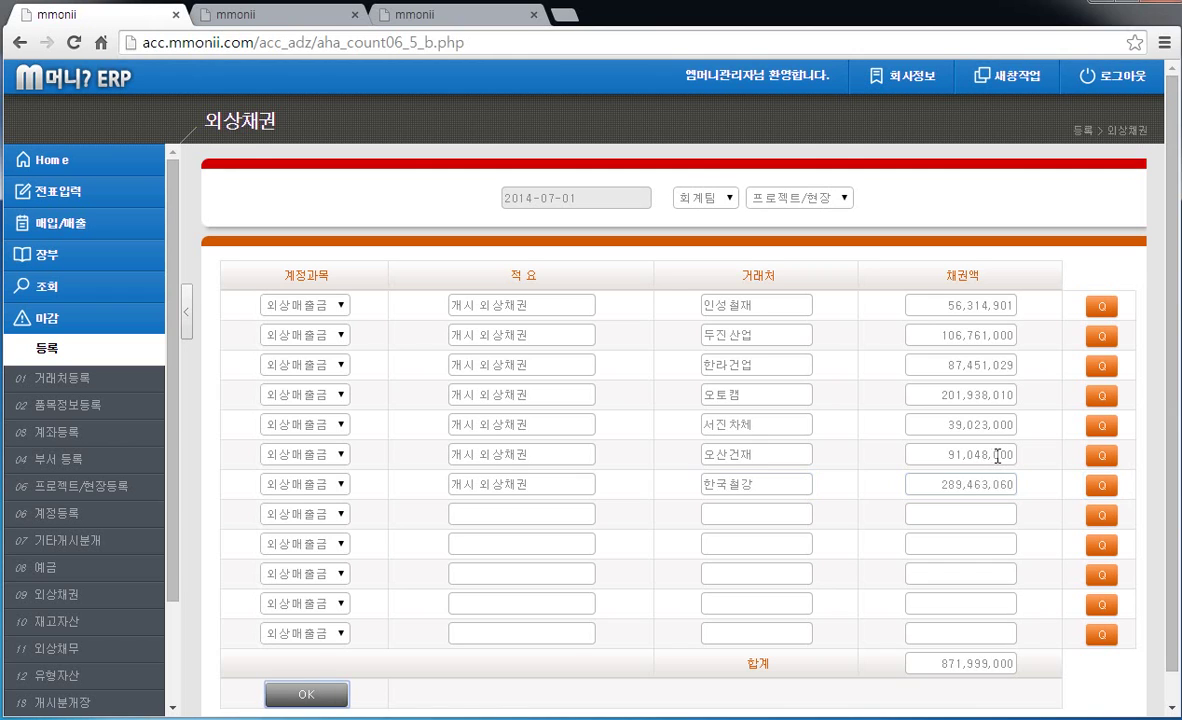
{"action": "key", "text": "Return"}
{"action": "scroll", "coordinate": [743, 710], "scroll_direction": "down", "scroll_amount": 1}
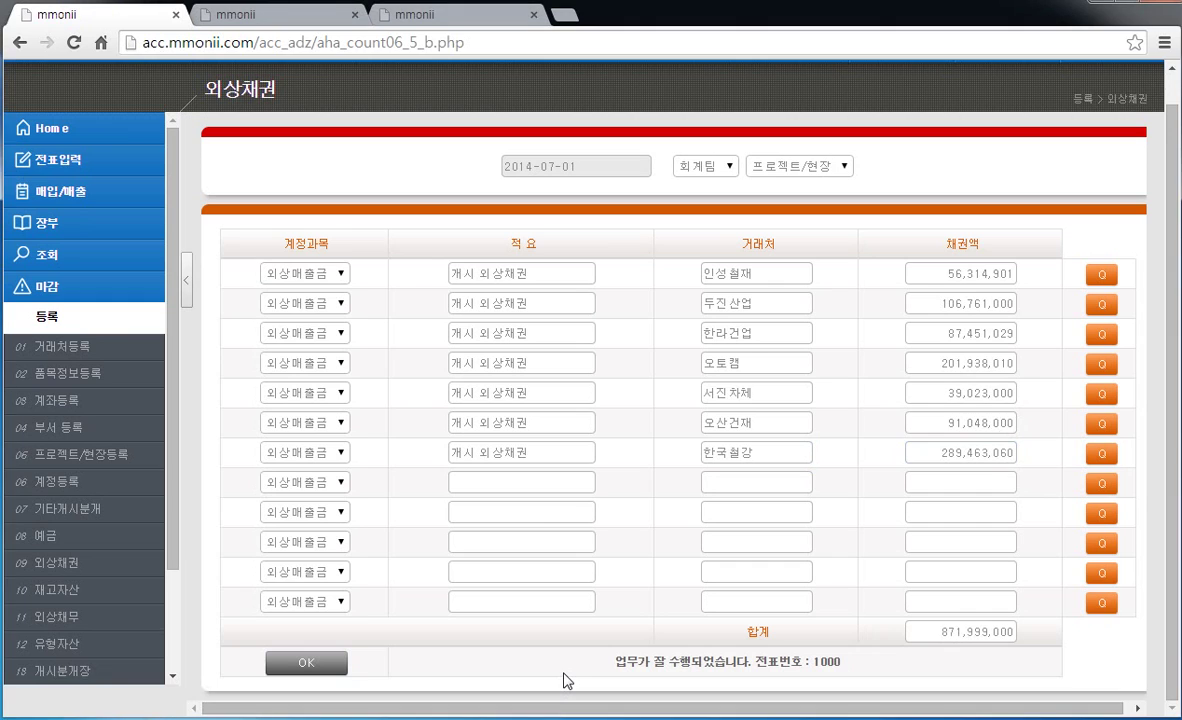
{"action": "scroll", "coordinate": [563, 680], "scroll_direction": "up", "scroll_amount": 1}
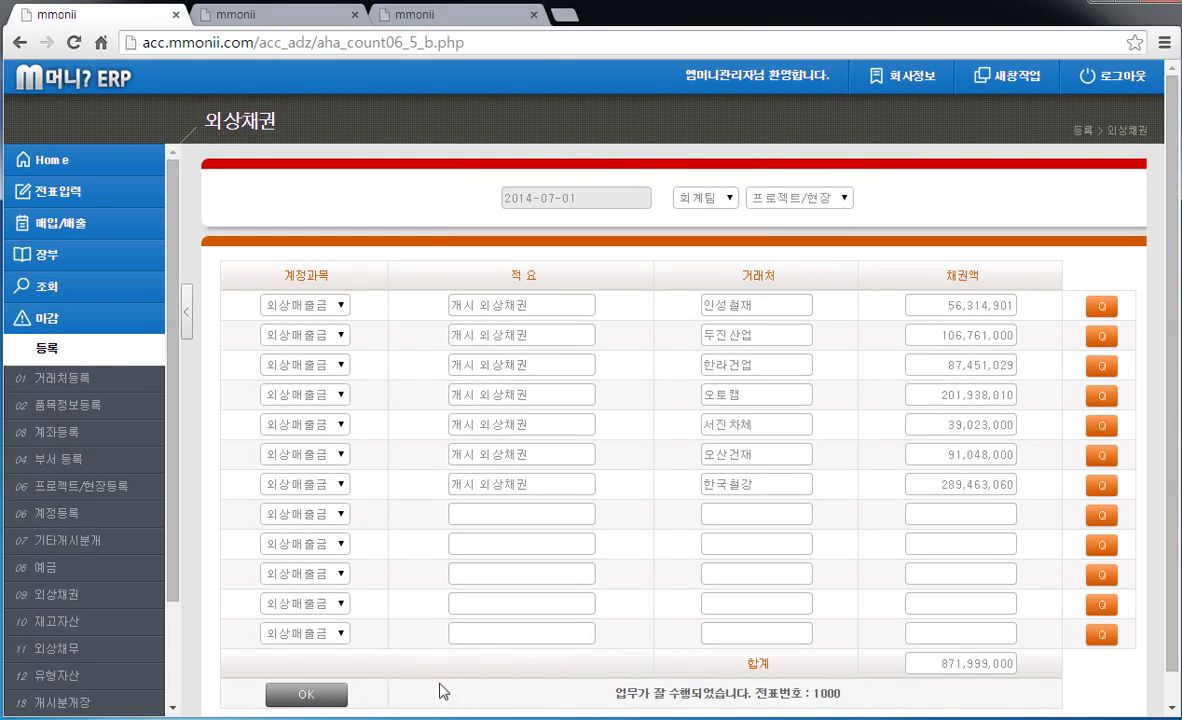
{"action": "left_click", "coordinate": [72, 596]}
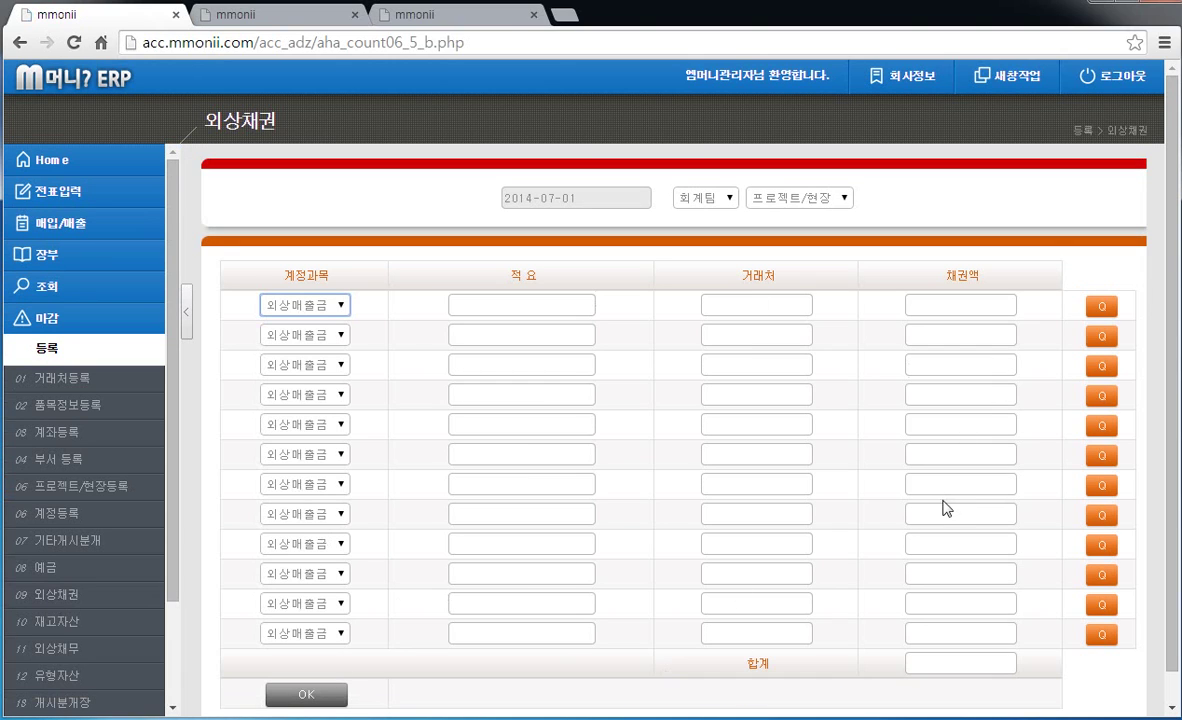
- Reload the posted entries in 개시분개장 and the account summary in 기타개시분개 to check the receivables
{"action": "left_click", "coordinate": [242, 20]}
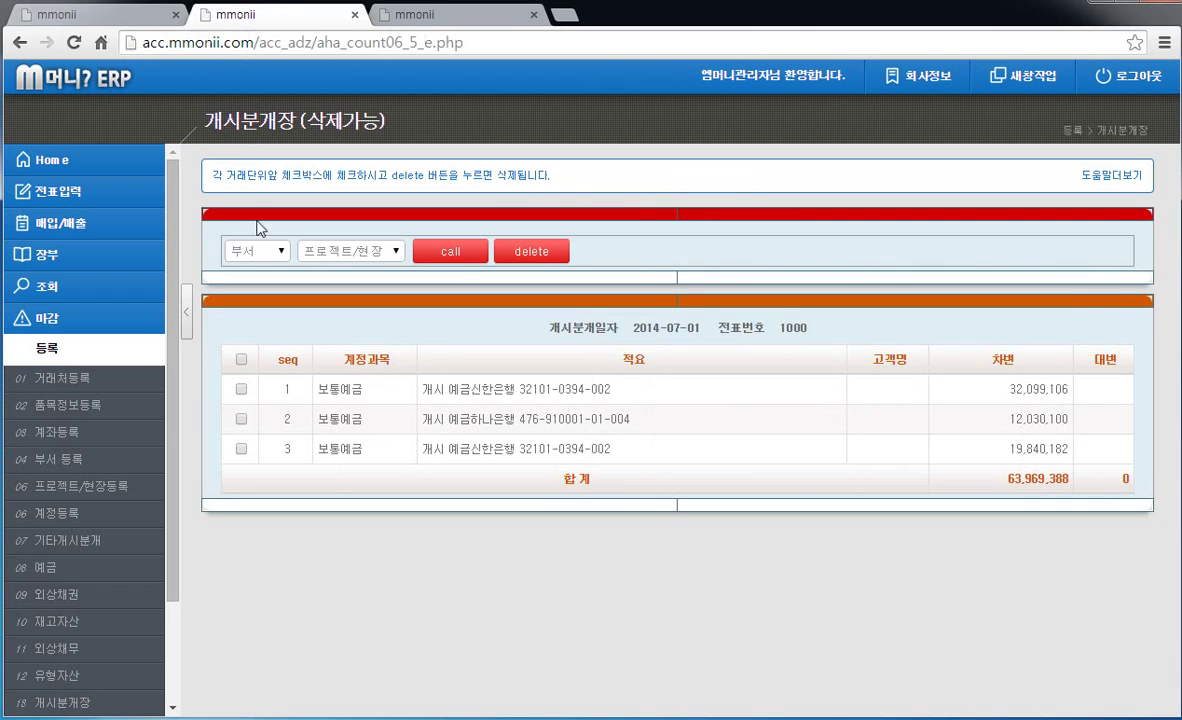
{"action": "left_click", "coordinate": [440, 253]}
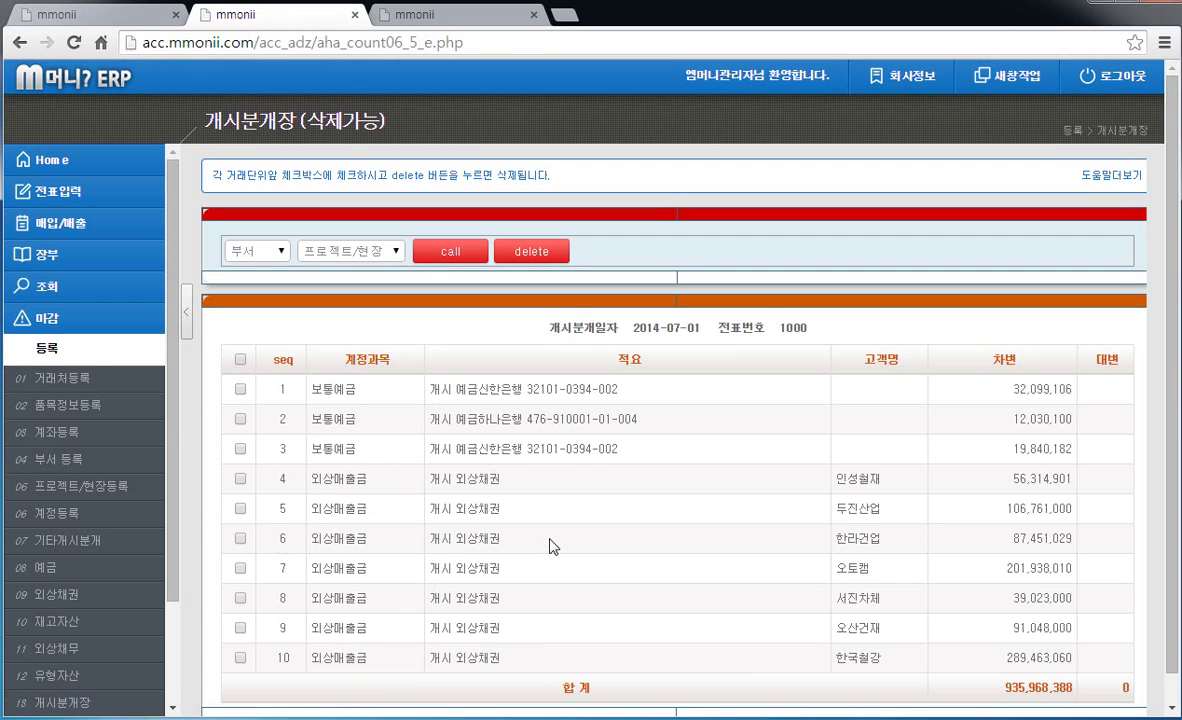
{"action": "left_click", "coordinate": [425, 15]}
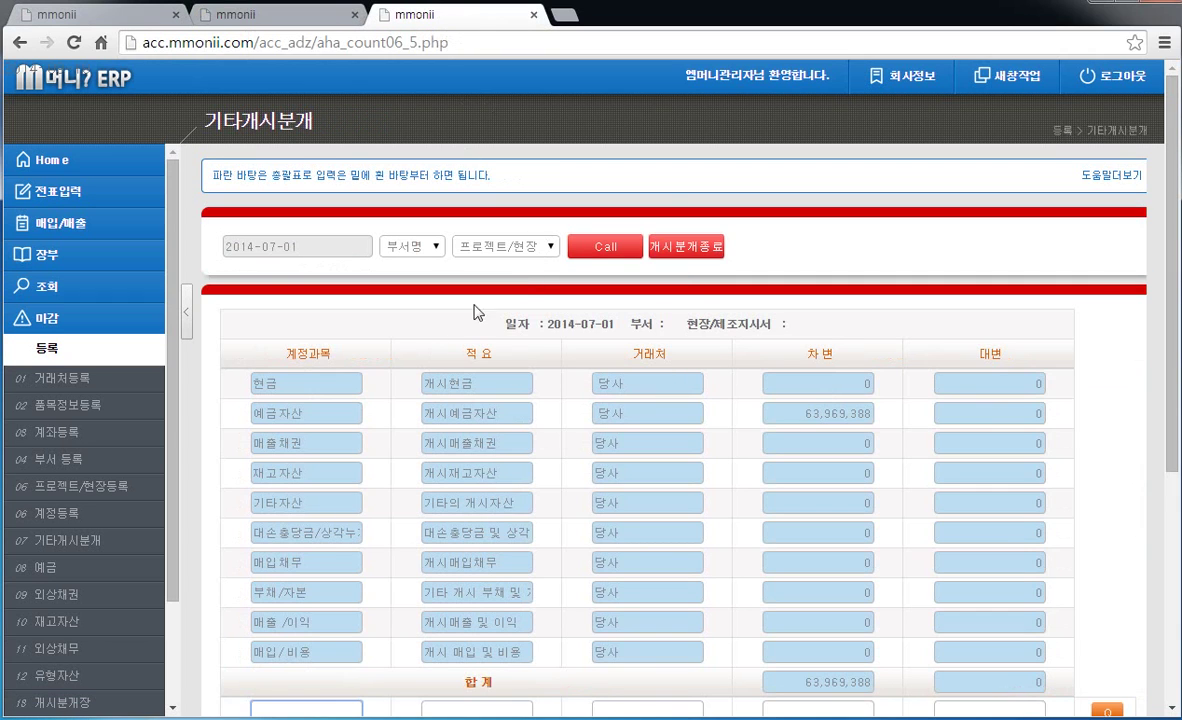
{"action": "left_click", "coordinate": [607, 250]}
{"action": "scroll", "coordinate": [762, 382], "scroll_direction": "up", "scroll_amount": 3}
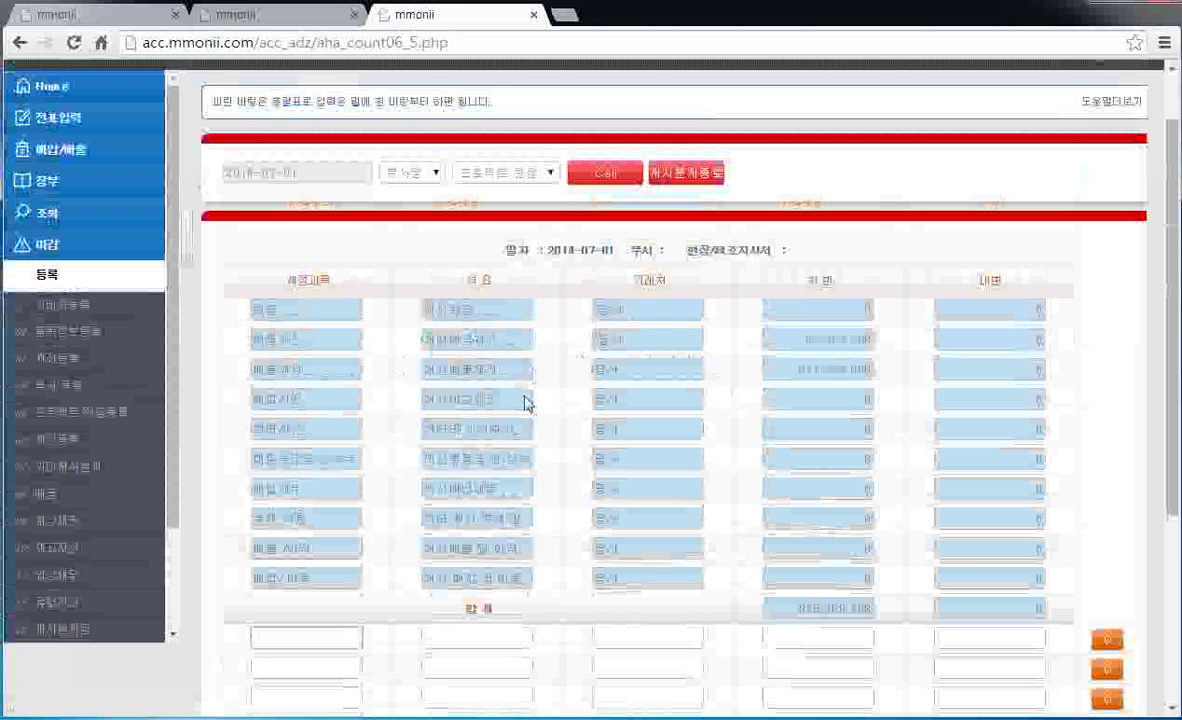
{"action": "left_click", "coordinate": [82, 548]}
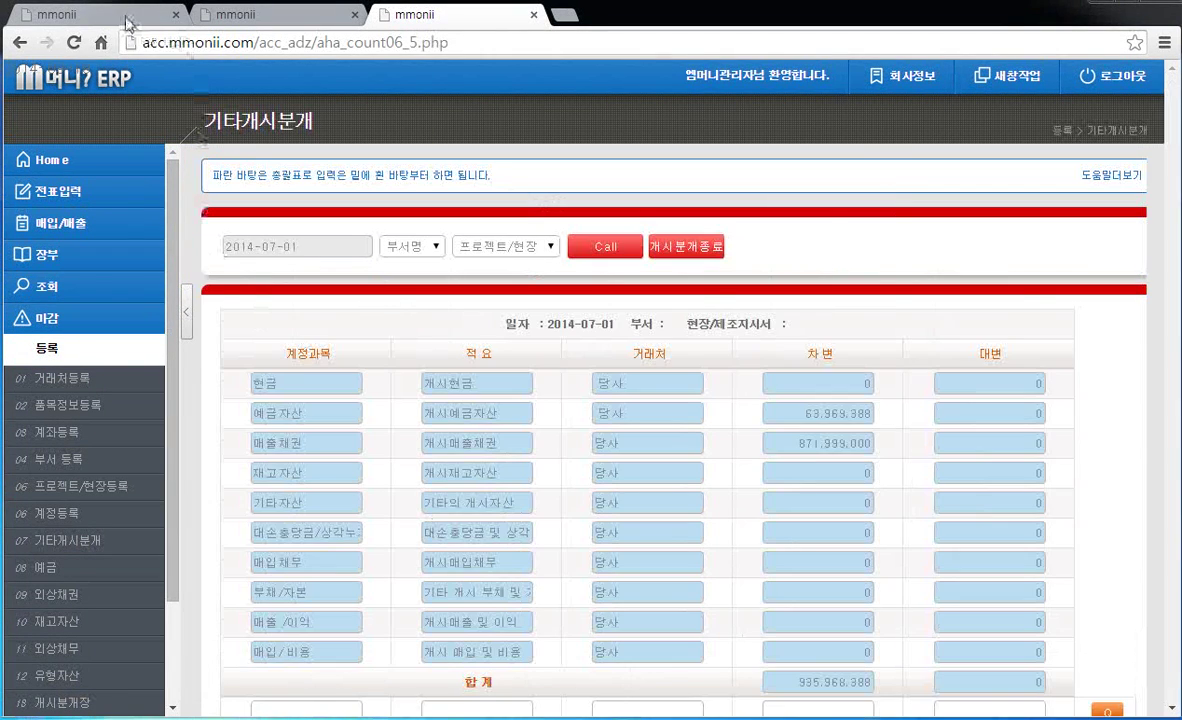
- Open the 외상채무 registration form and fill the first row with 외상매입금, description 개시 외상채무, supplier 동양철관 and amount 131,864,000
{"action": "left_click", "coordinate": [124, 17]}
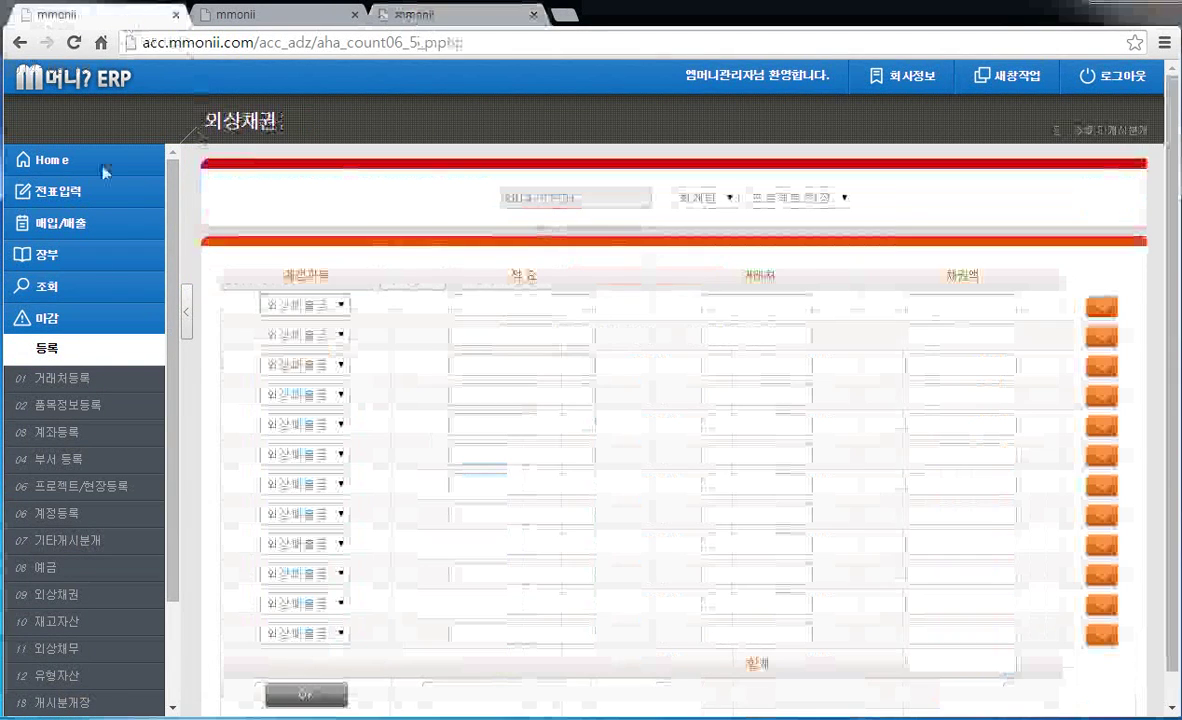
{"action": "left_click", "coordinate": [82, 648]}
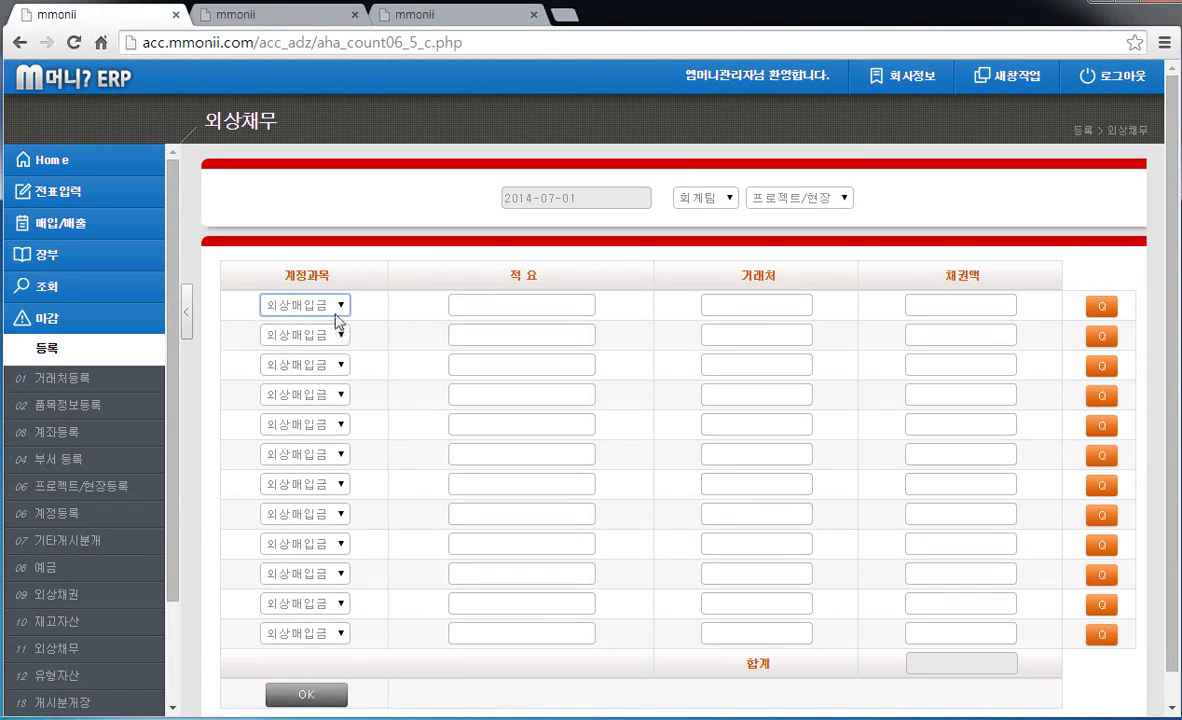
{"action": "left_click", "coordinate": [472, 308]}
{"action": "type", "text": "개시 외상채무"}
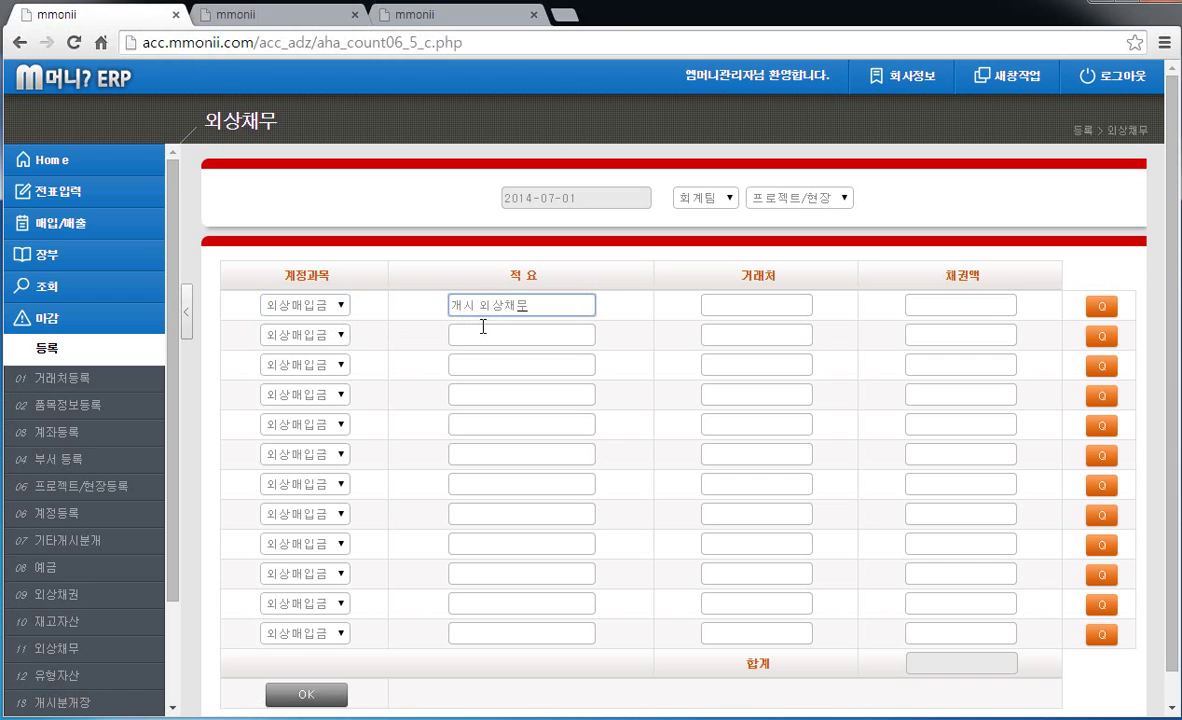
{"action": "key", "text": "Tab"}
{"action": "type", "text": "동양"}
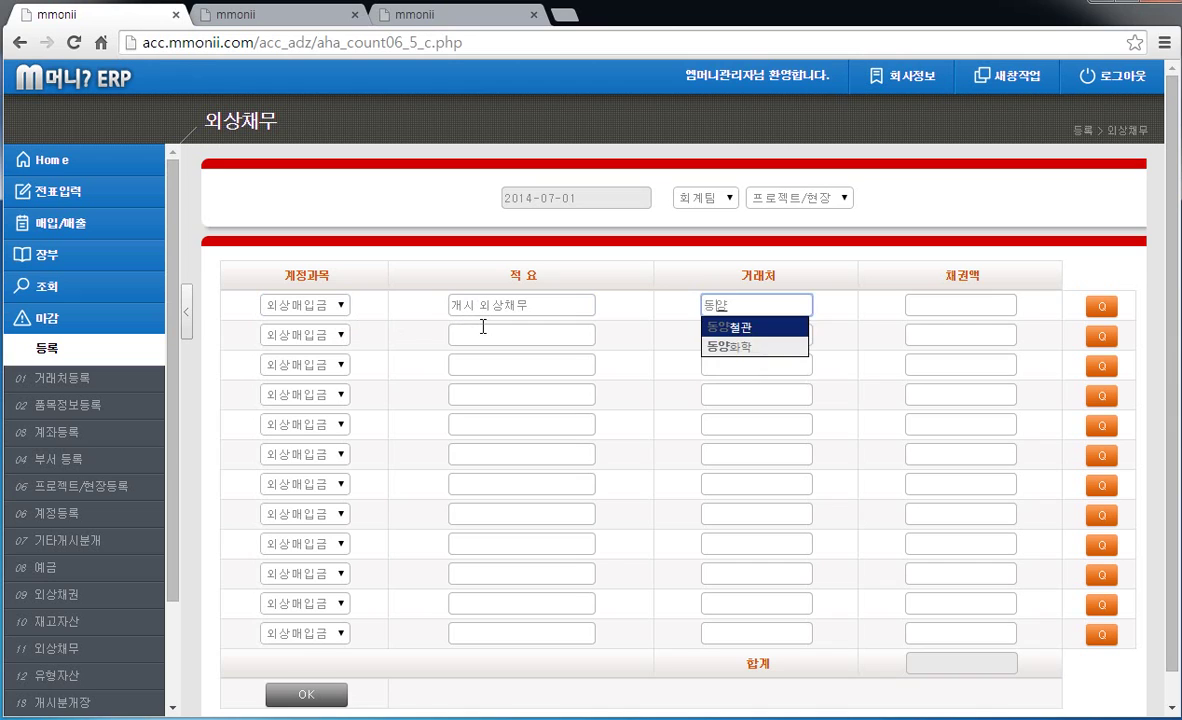
{"action": "key", "text": "Return"}
{"action": "key", "text": "Tab"}
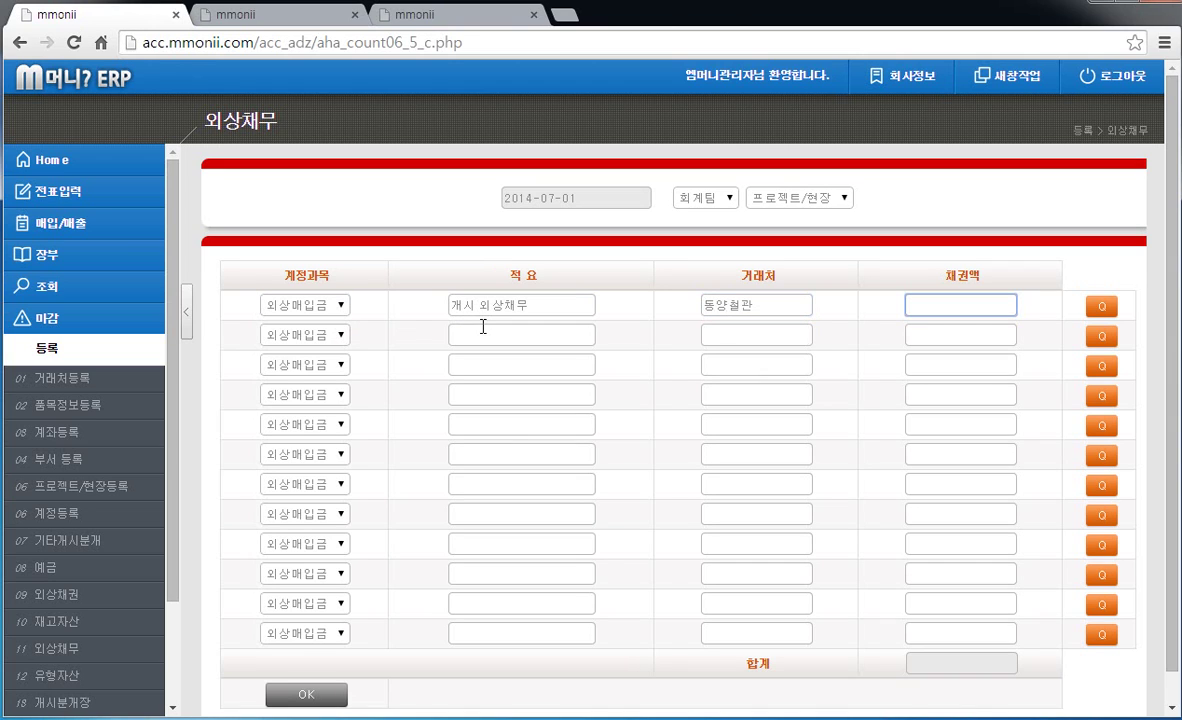
{"action": "type", "text": "131864000"}
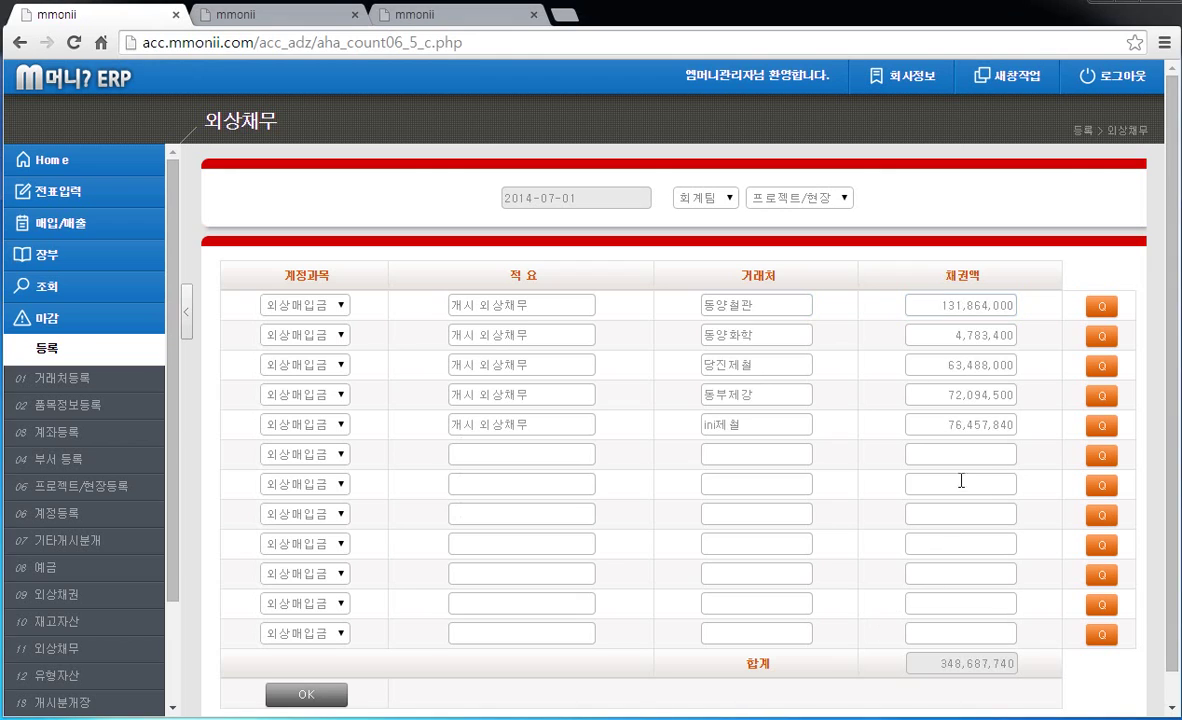
- Fill the sixth 외상채무 row with description 개시 외상채무, supplier 포스코 and amount 243,897,500
{"action": "left_click", "coordinate": [960, 425]}
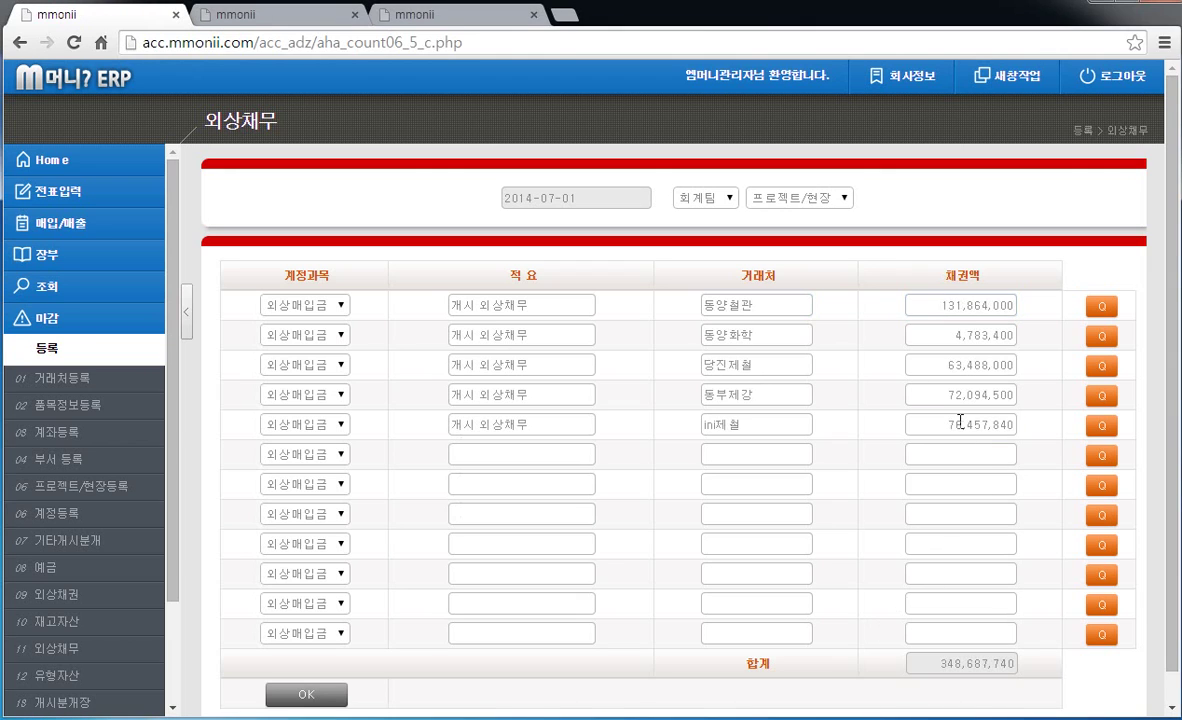
{"action": "key", "text": "Tab"}
{"action": "key", "text": "Tab"}
{"action": "key", "text": "Tab"}
{"action": "type", "text": "개시 외상채무"}
{"action": "key", "text": "Tab"}
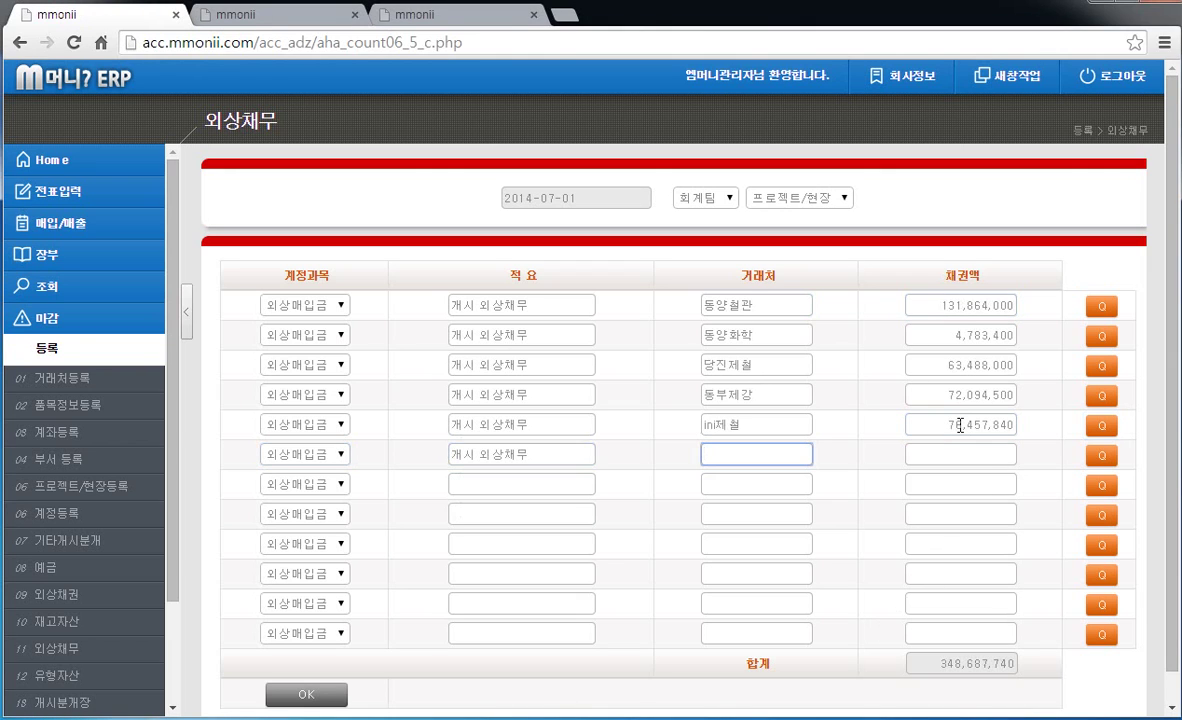
{"action": "type", "text": "포"}
{"action": "key", "text": "Tab"}
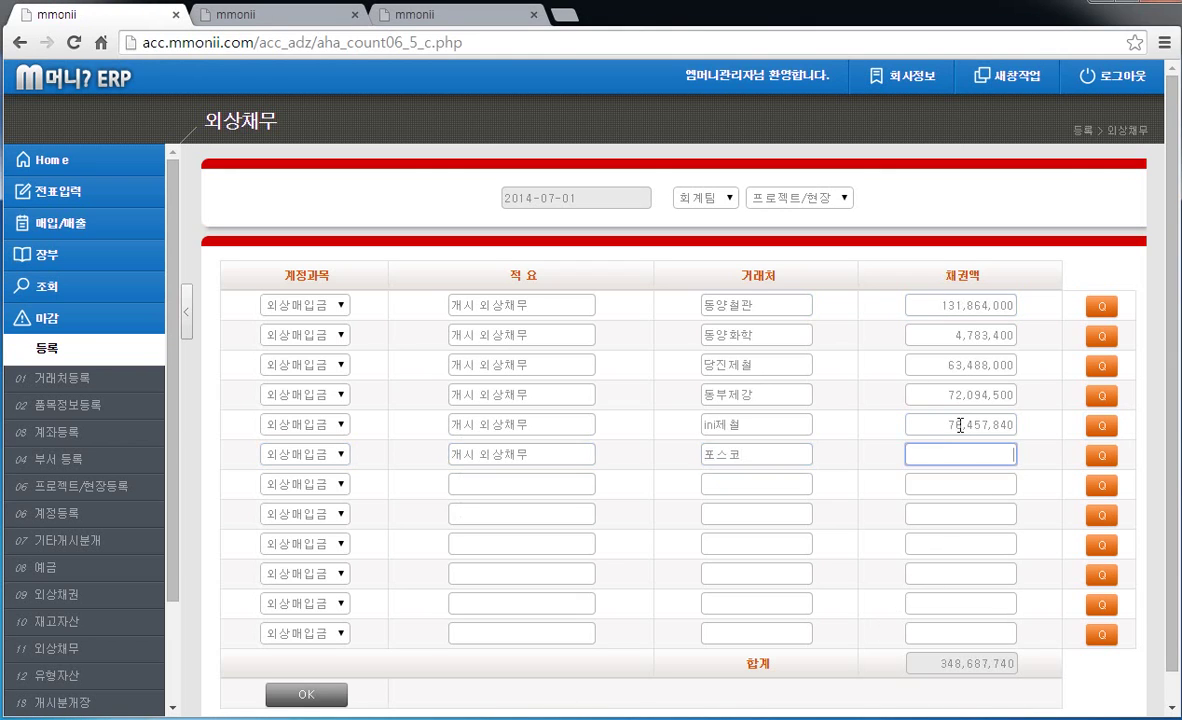
{"action": "type", "text": "243897500"}
- Submit the six opening payable entries in the 외상채무 form
{"action": "key", "text": "Tab"}
{"action": "key", "text": "Tab"}
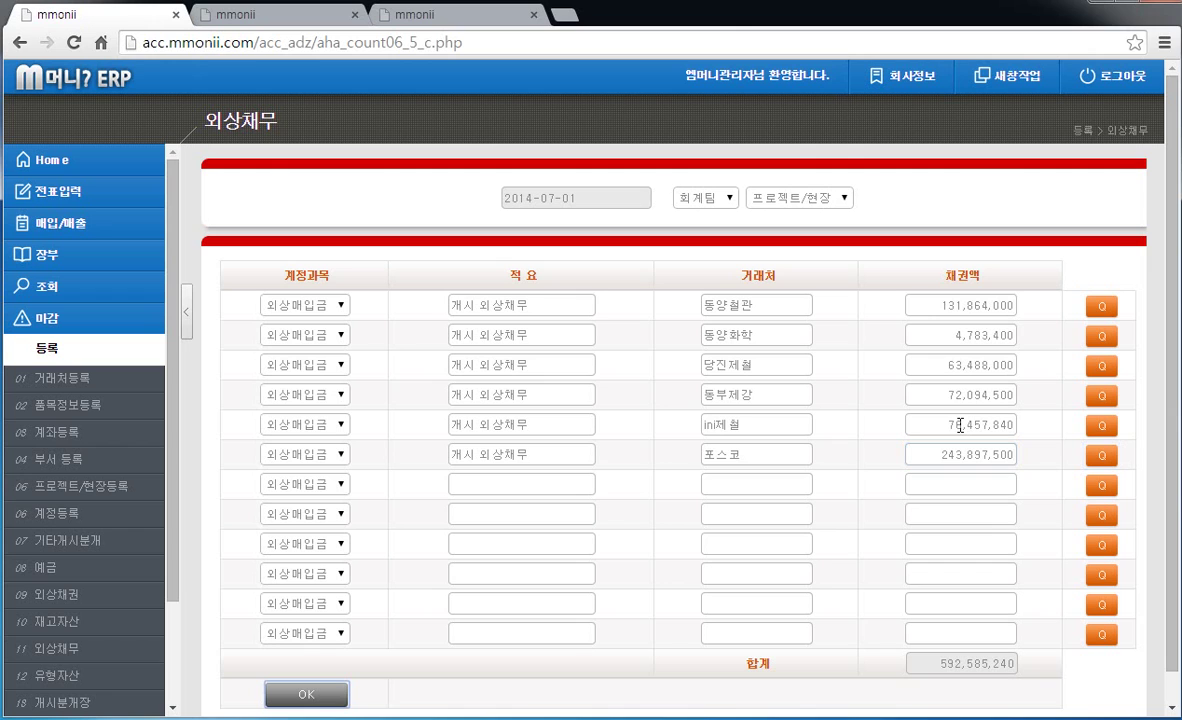
{"action": "key", "text": "Return"}
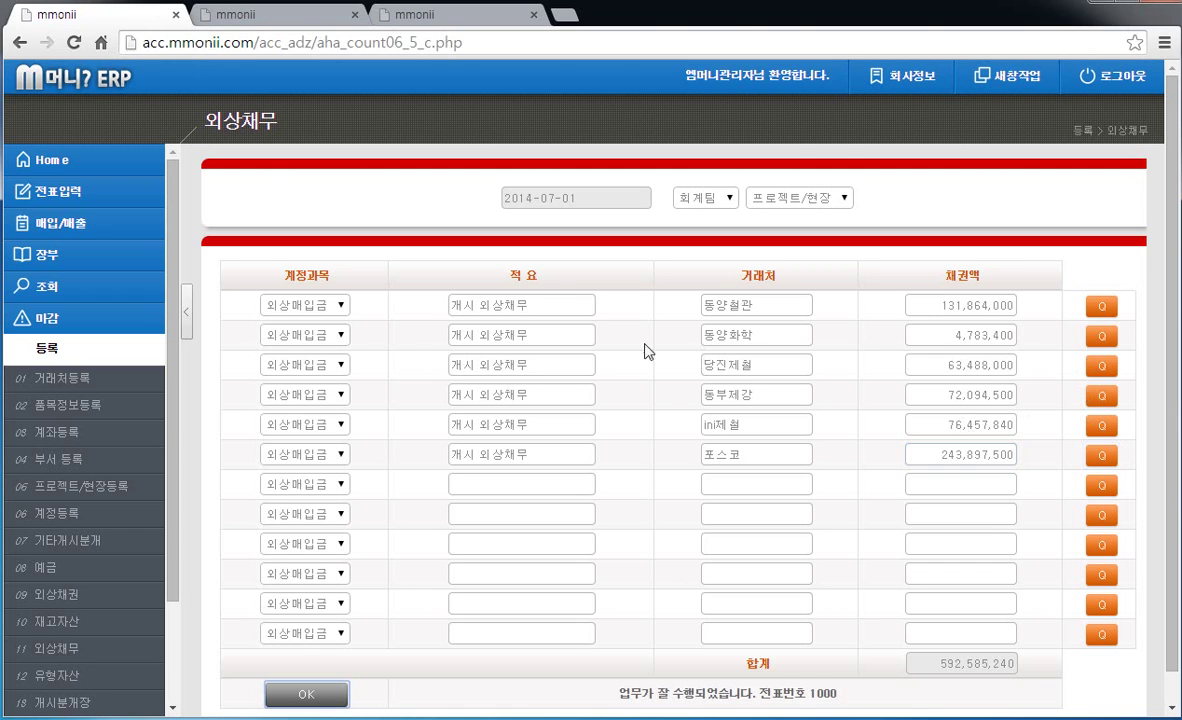
- Reload the 개시분개장 journal through its last entry and call up the 기타개시분개 summary to check the payables
{"action": "left_click", "coordinate": [300, 22]}
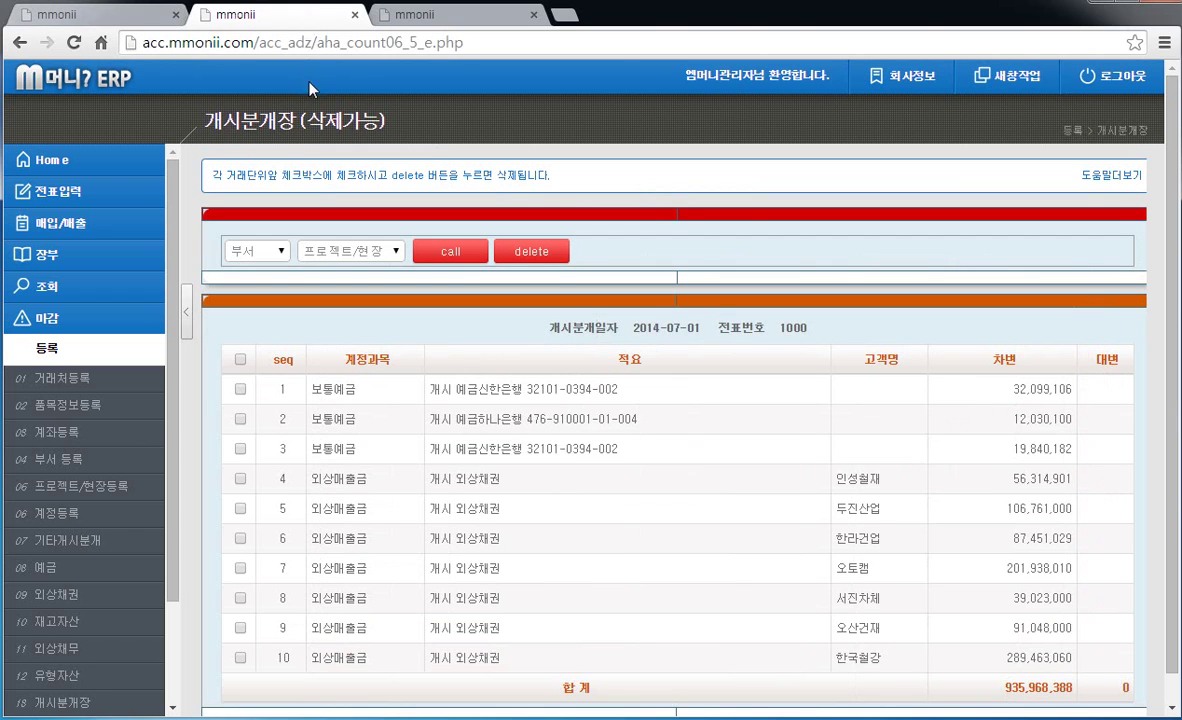
{"action": "left_click", "coordinate": [450, 251]}
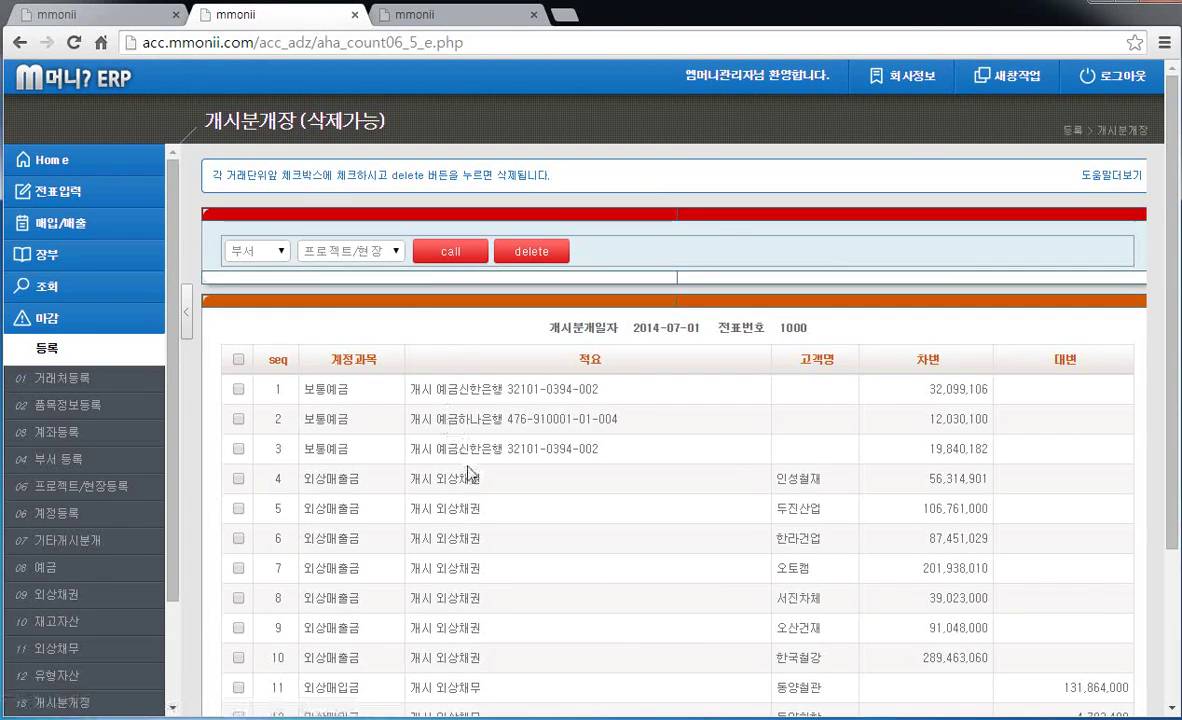
{"action": "scroll", "coordinate": [468, 474], "scroll_direction": "down", "scroll_amount": 2}
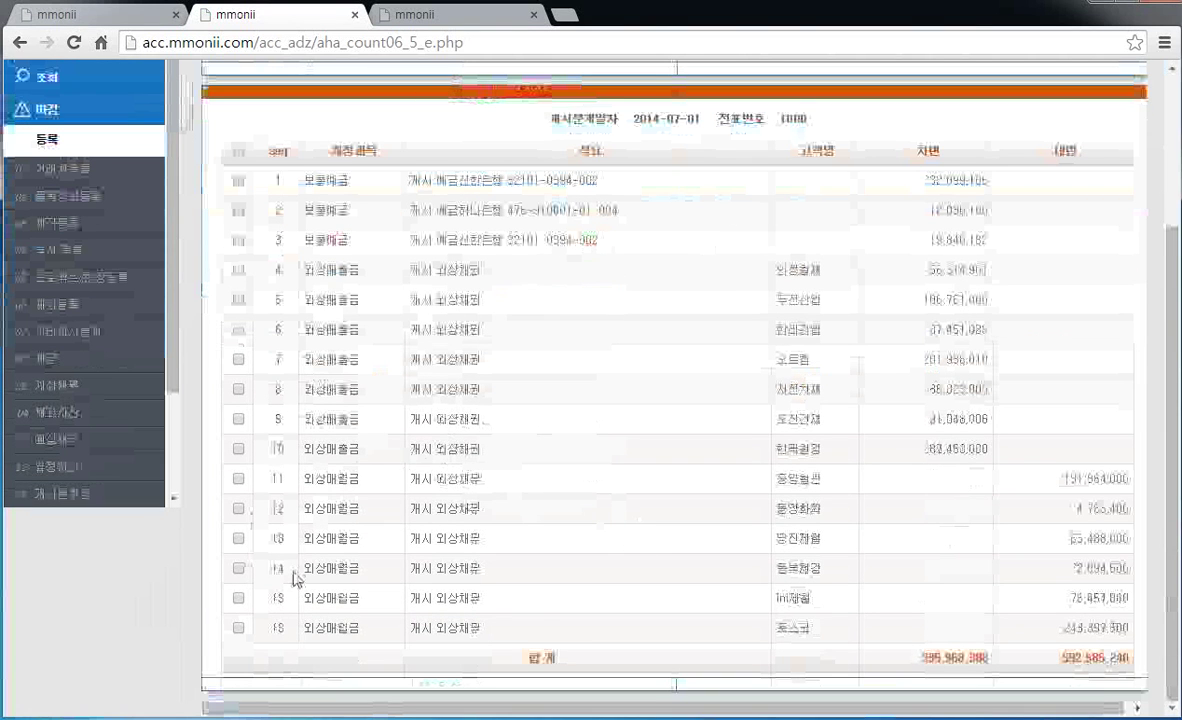
{"action": "scroll", "coordinate": [541, 617], "scroll_direction": "up", "scroll_amount": 2}
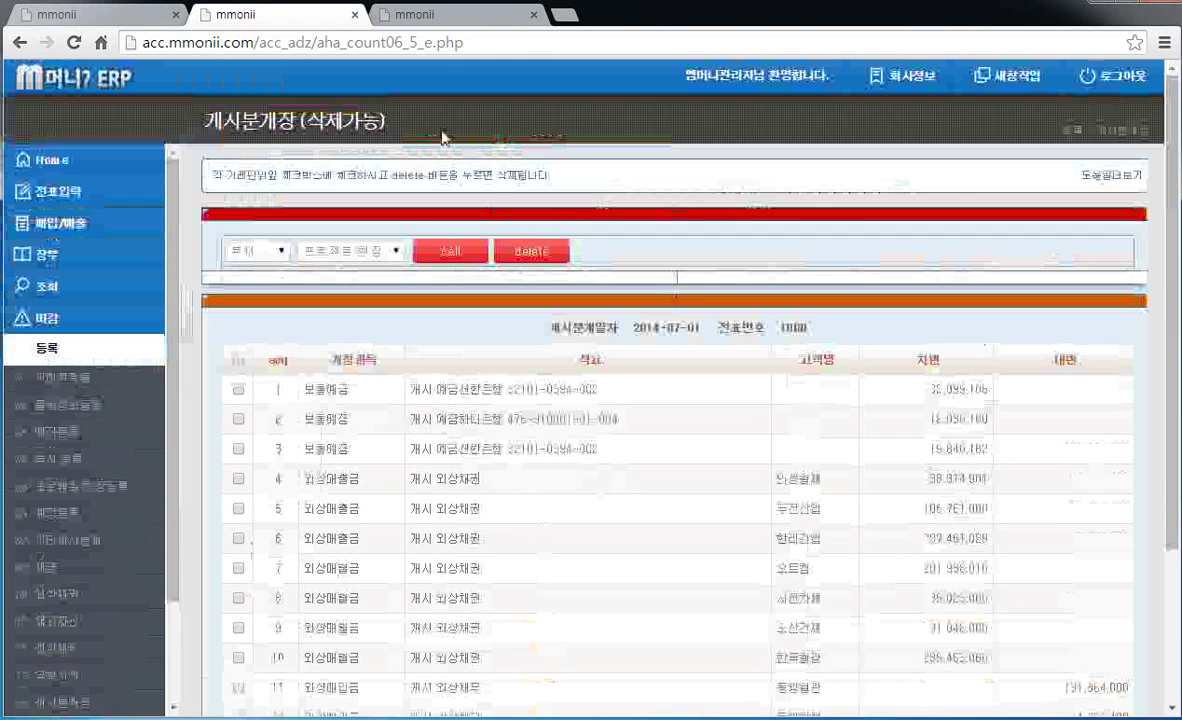
{"action": "left_click", "coordinate": [446, 20]}
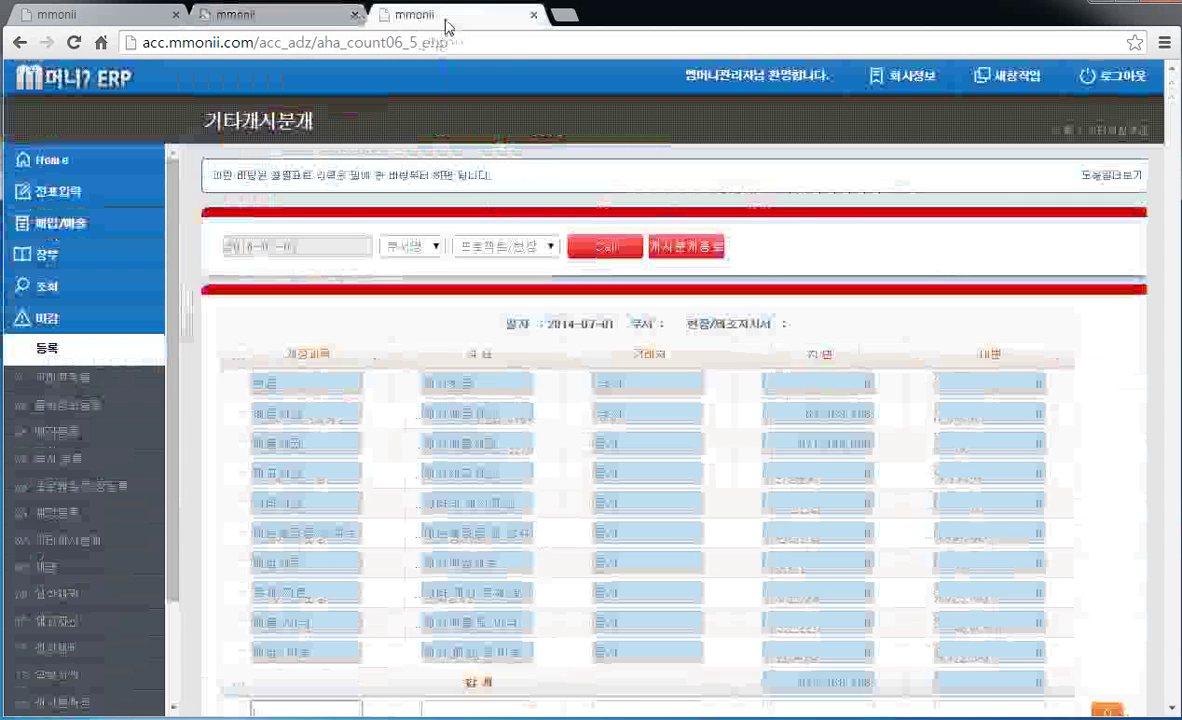
{"action": "left_click", "coordinate": [598, 249]}
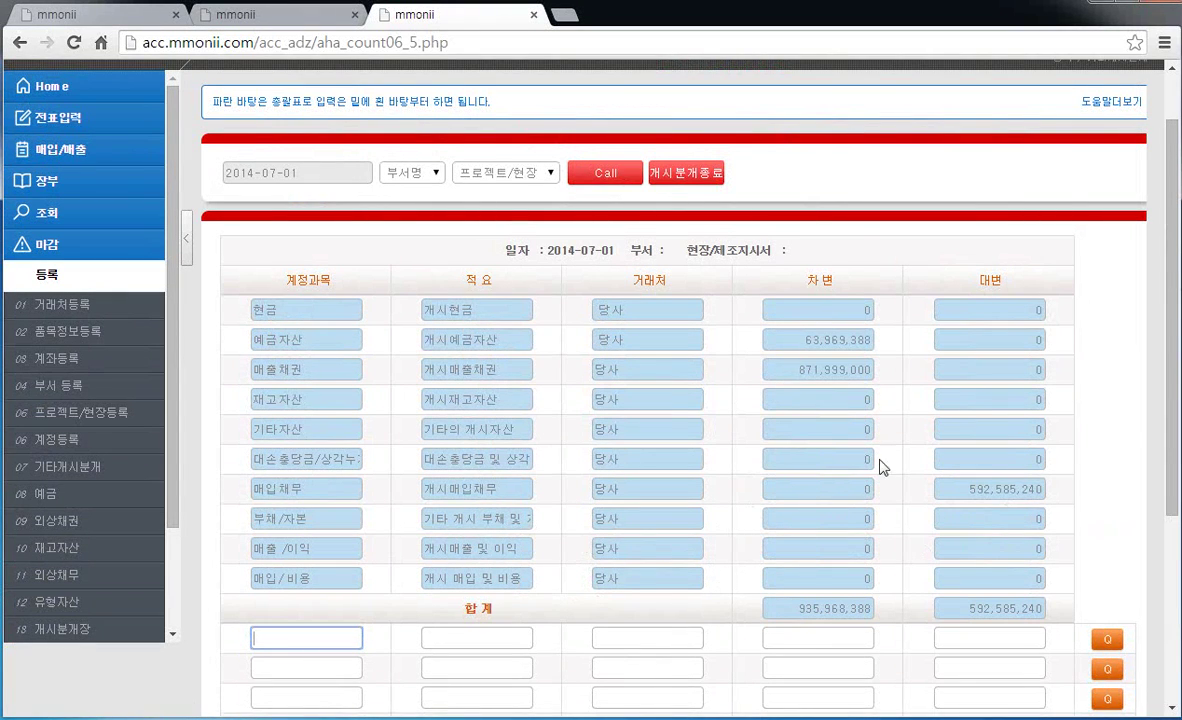
{"action": "scroll", "coordinate": [775, 490], "scroll_direction": "up", "scroll_amount": 1}
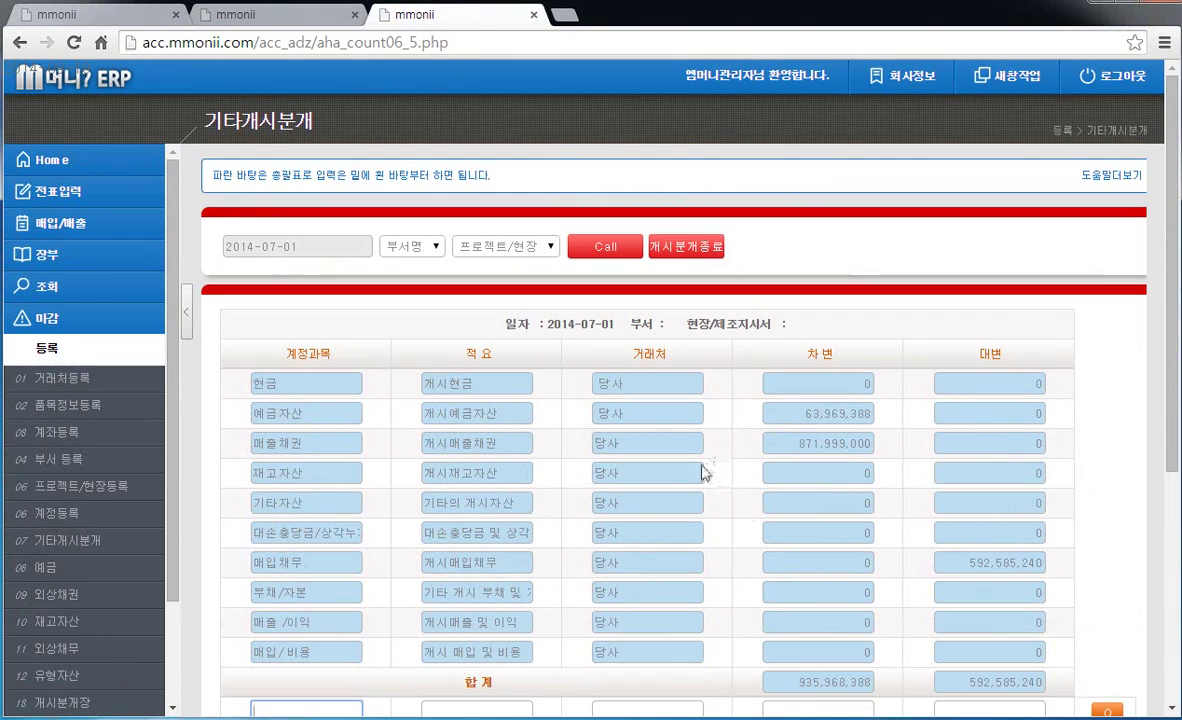
- Open the 재고자산 registration form, switch to the Excel sheet and review the inventory items from row 36 to row 62
{"action": "left_click", "coordinate": [77, 18]}
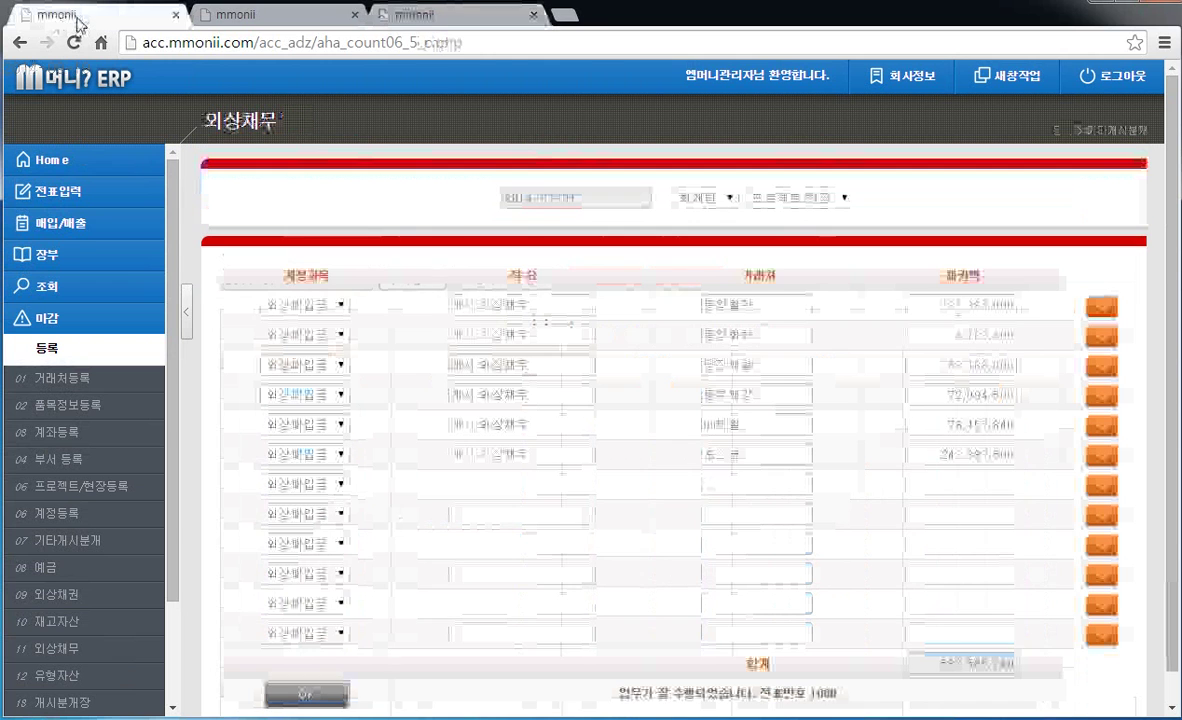
{"action": "left_click", "coordinate": [77, 625]}
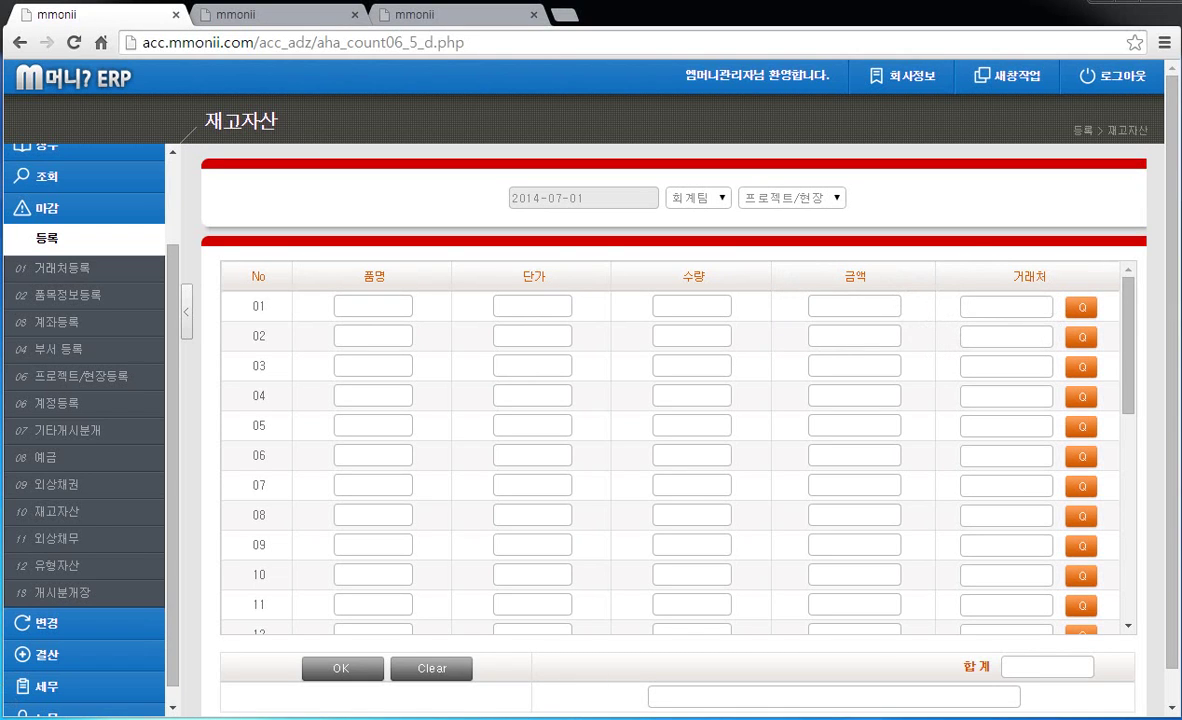
{"action": "key", "text": "alt+Tab"}
{"action": "left_click", "coordinate": [752, 386]}
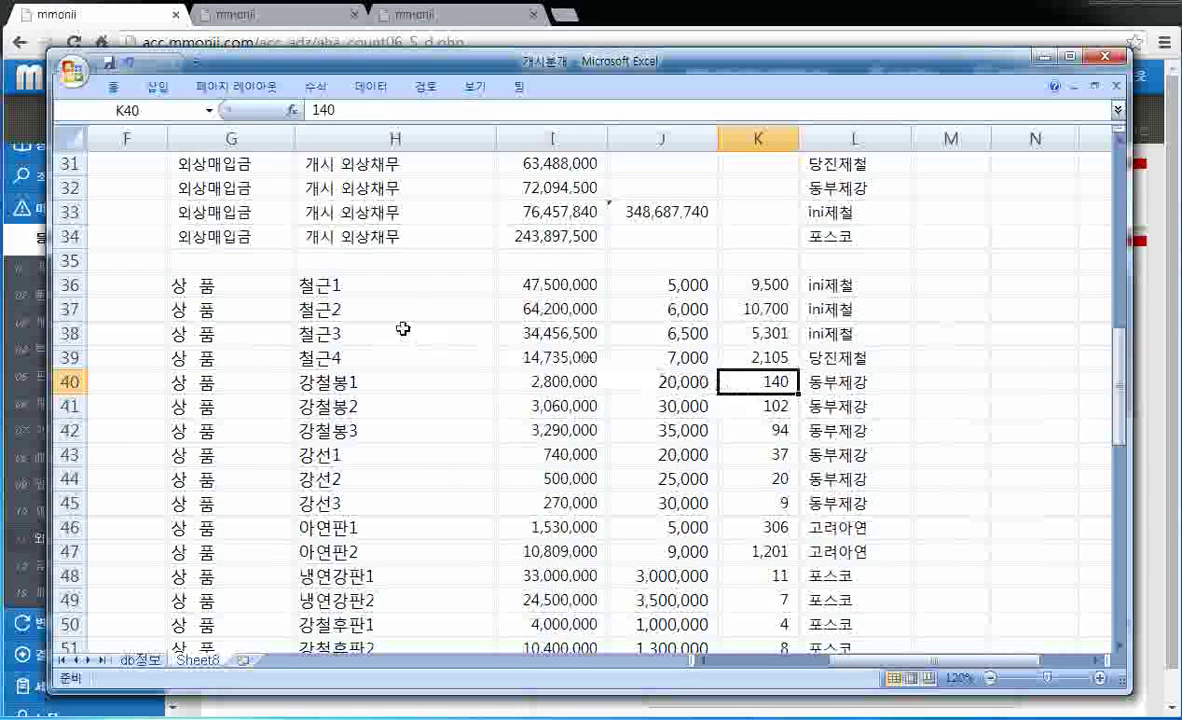
{"action": "left_click_drag", "start_coordinate": [637, 334], "coordinate": [650, 427]}
{"action": "scroll", "coordinate": [643, 429], "scroll_direction": "down", "scroll_amount": 2}
{"action": "scroll", "coordinate": [643, 429], "scroll_direction": "down", "scroll_amount": 2}
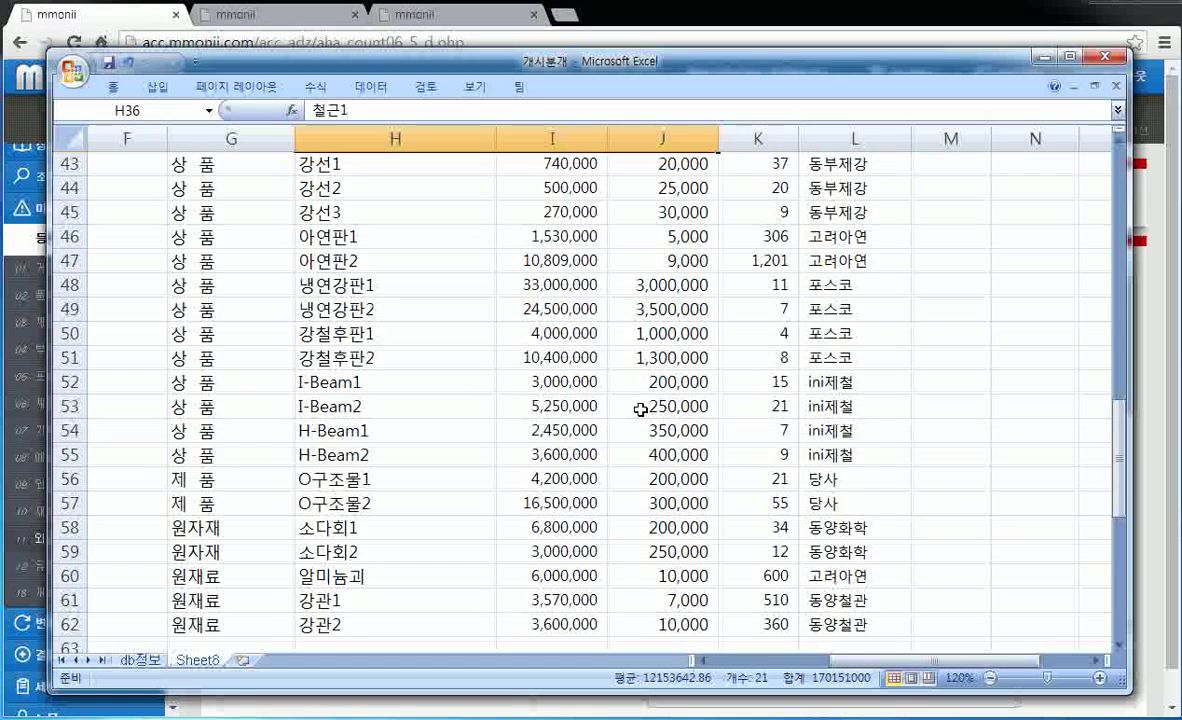
- Return to the 재고자산 form and fill the first row with item 철근1, unit price 5,000, quantity 9,500 and supplier ini제철
{"action": "left_click", "coordinate": [1043, 58]}
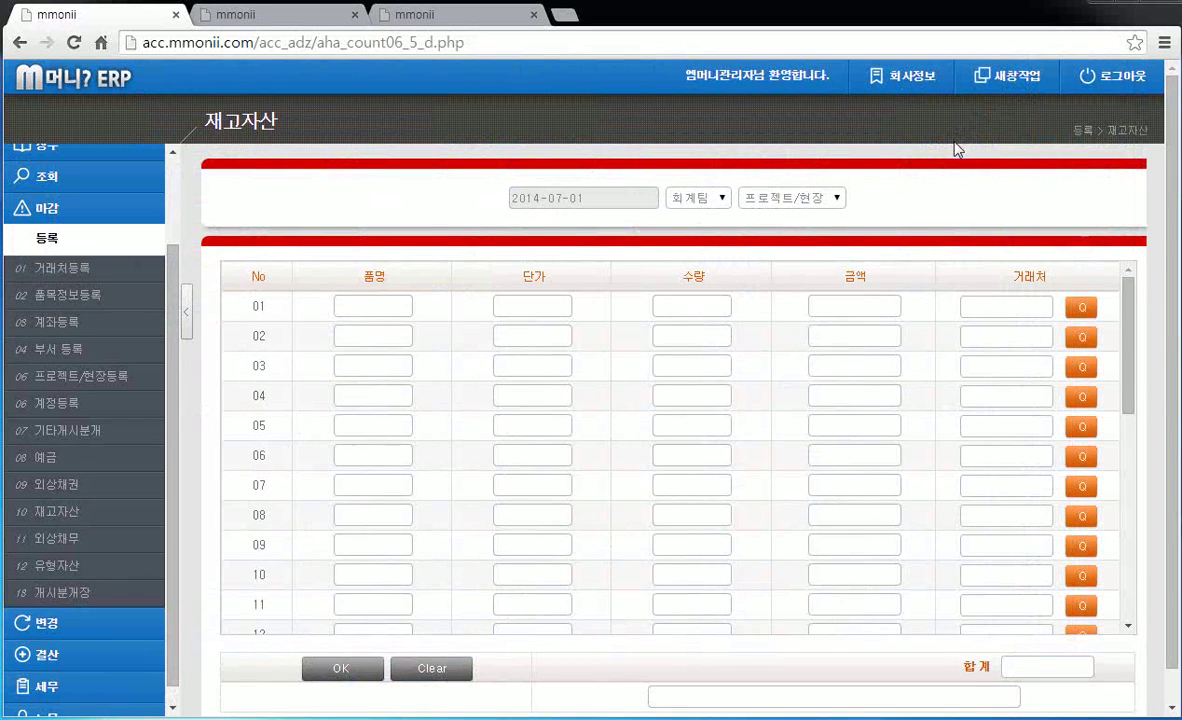
{"action": "left_click", "coordinate": [353, 311]}
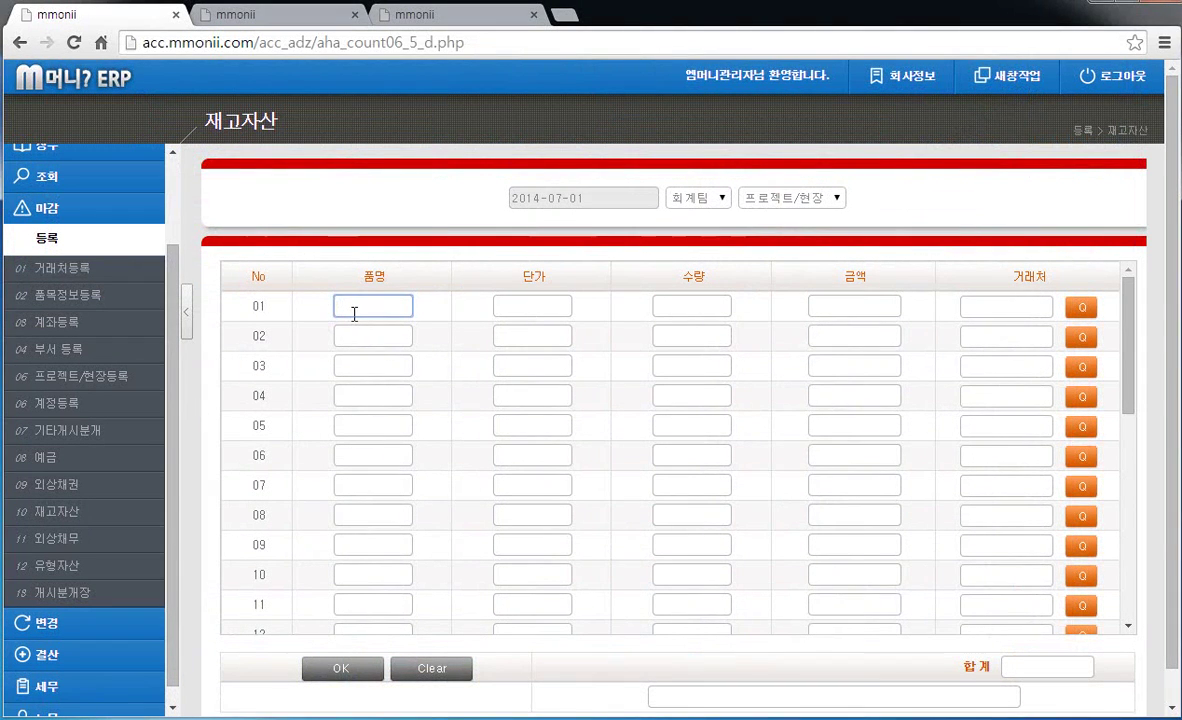
{"action": "type", "text": "철"}
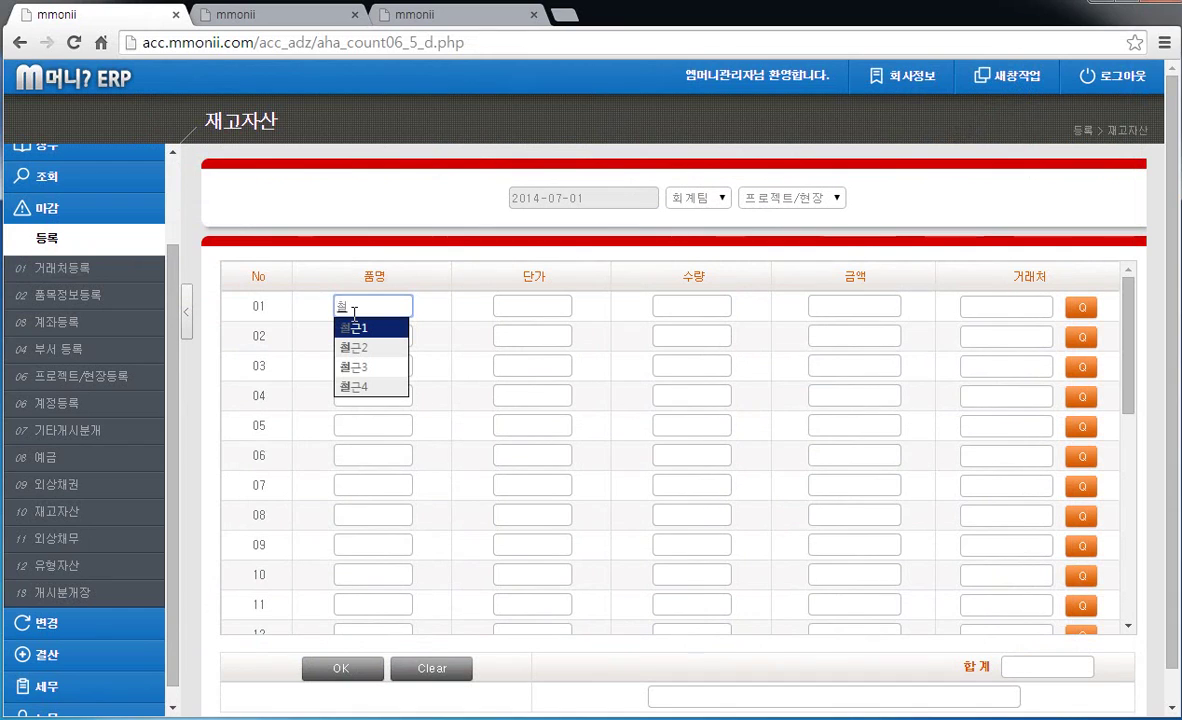
{"action": "type", "text": "근1"}
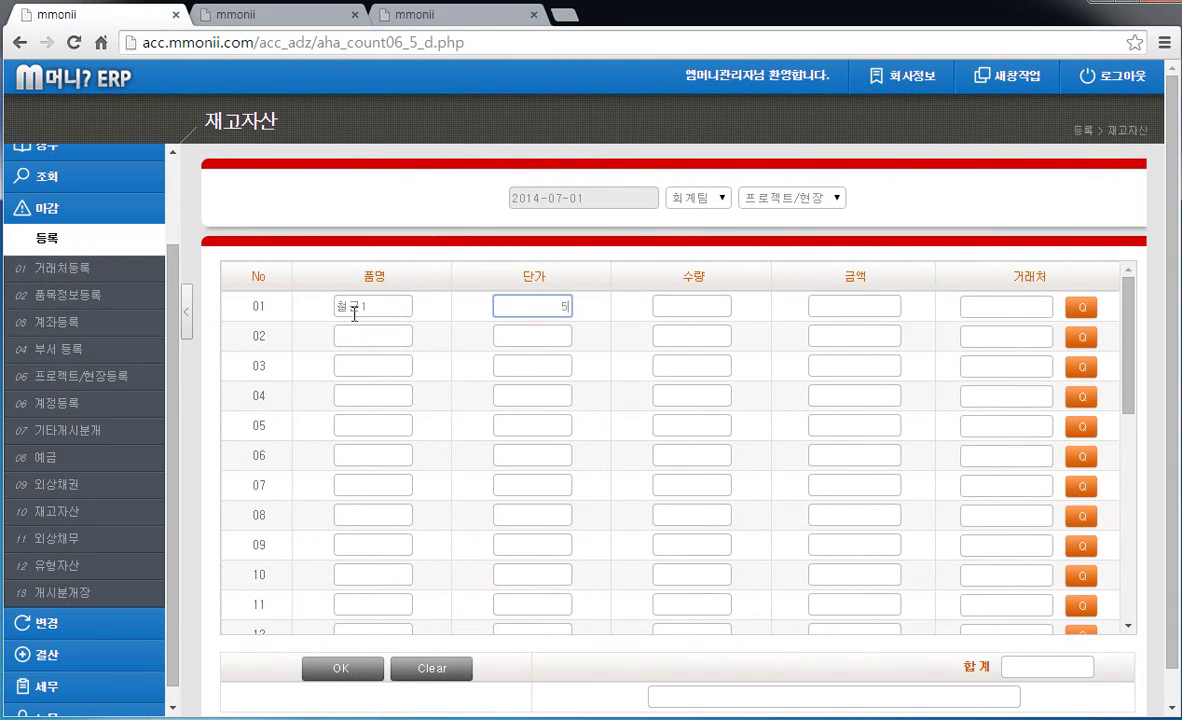
{"action": "key", "text": "Tab"}
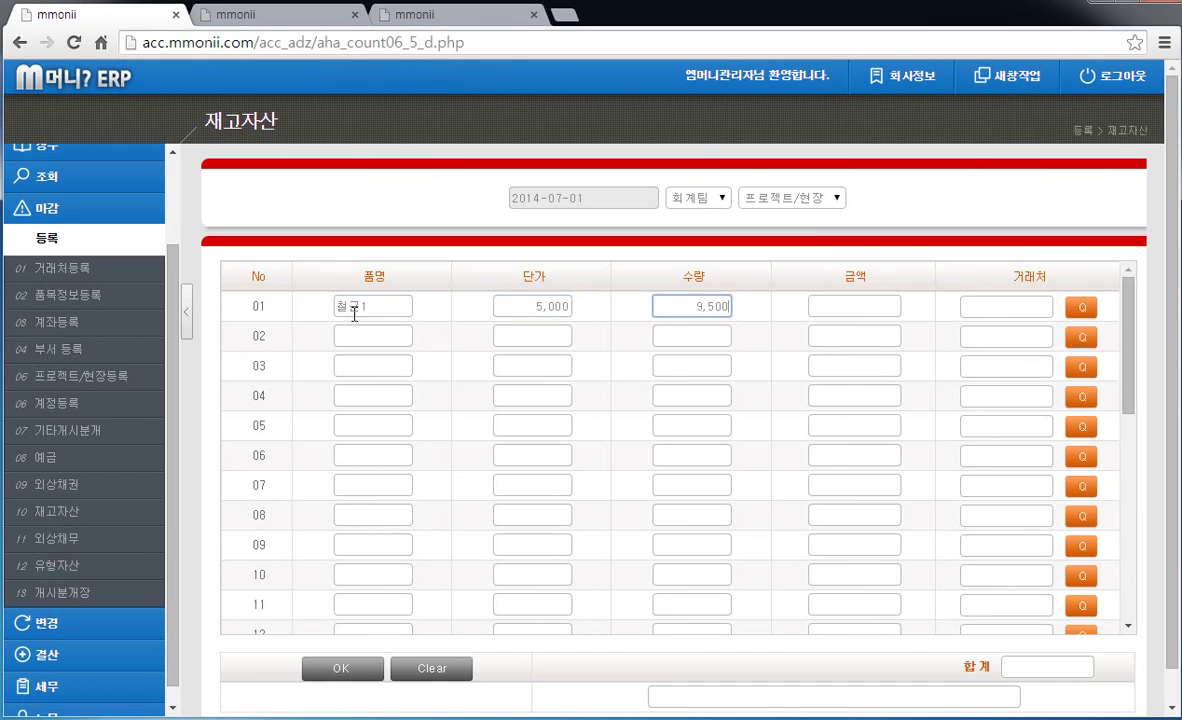
{"action": "key", "text": "Tab"}
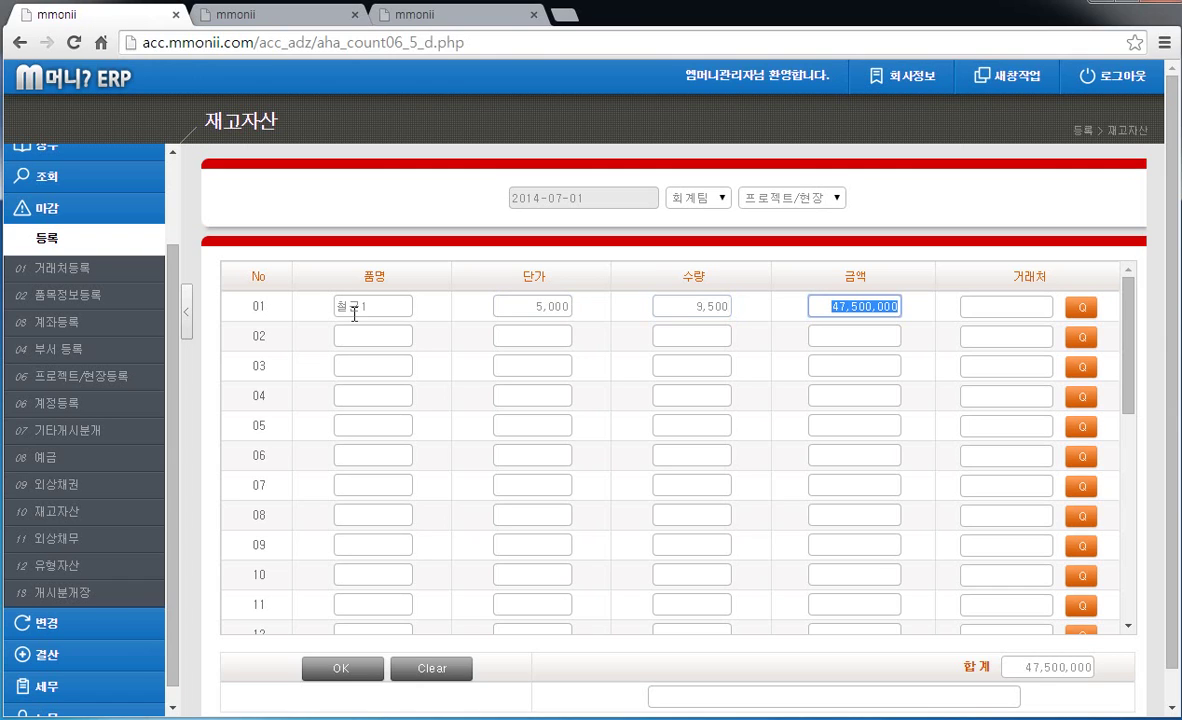
{"action": "key", "text": "Tab"}
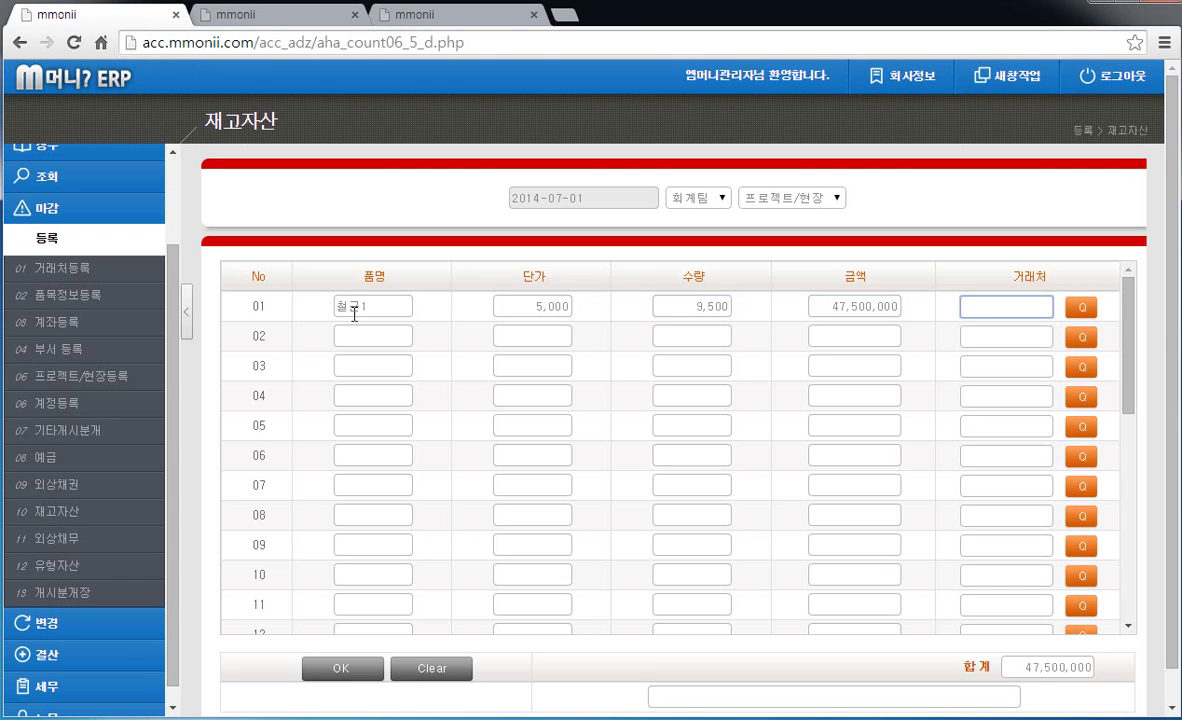
{"action": "type", "text": "인"}
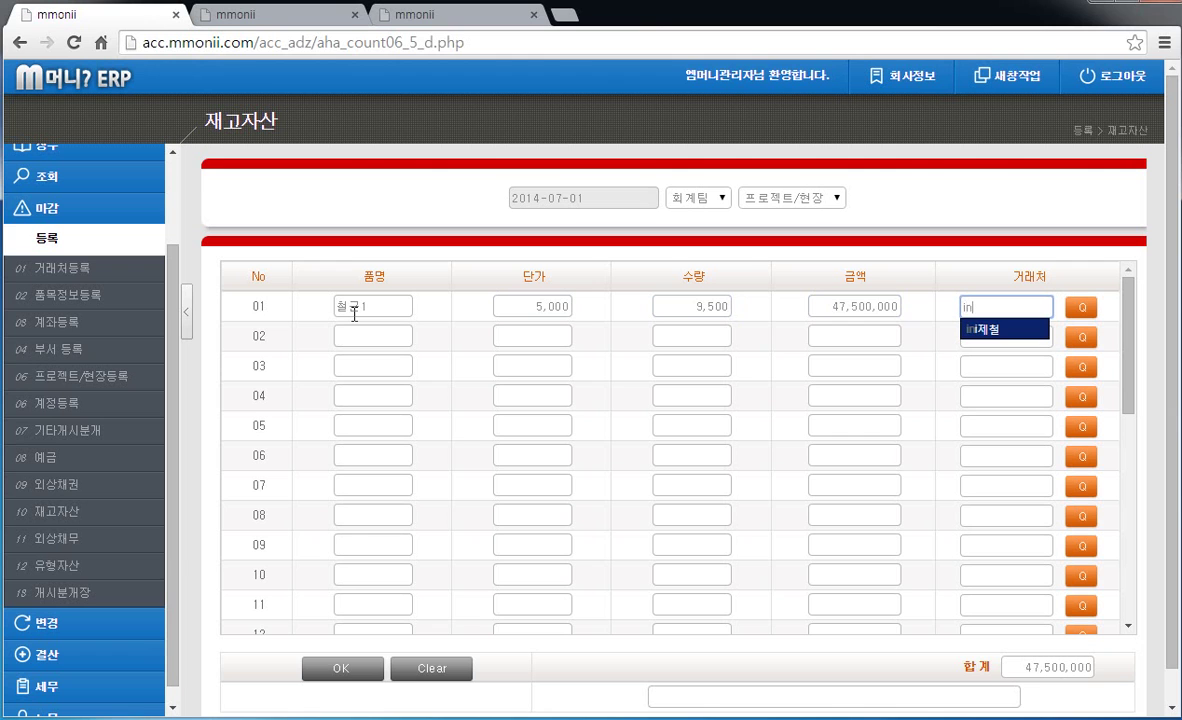
{"action": "key", "text": "Return"}
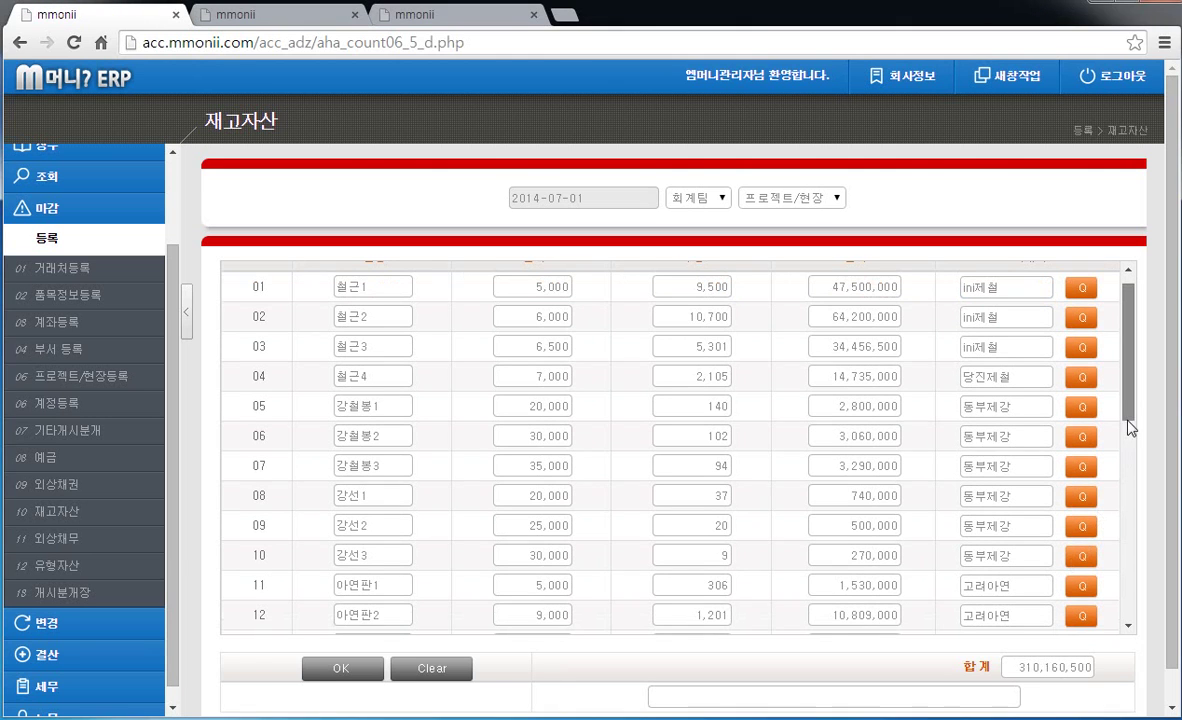
- Fill row 27 of the 재고자산 form with item 강관2, unit price 10,000, quantity 360 and supplier 동양철관
{"action": "scroll", "coordinate": [1129, 465], "scroll_direction": "down", "scroll_amount": 1}
{"action": "scroll", "coordinate": [1131, 468], "scroll_direction": "down", "scroll_amount": 5}
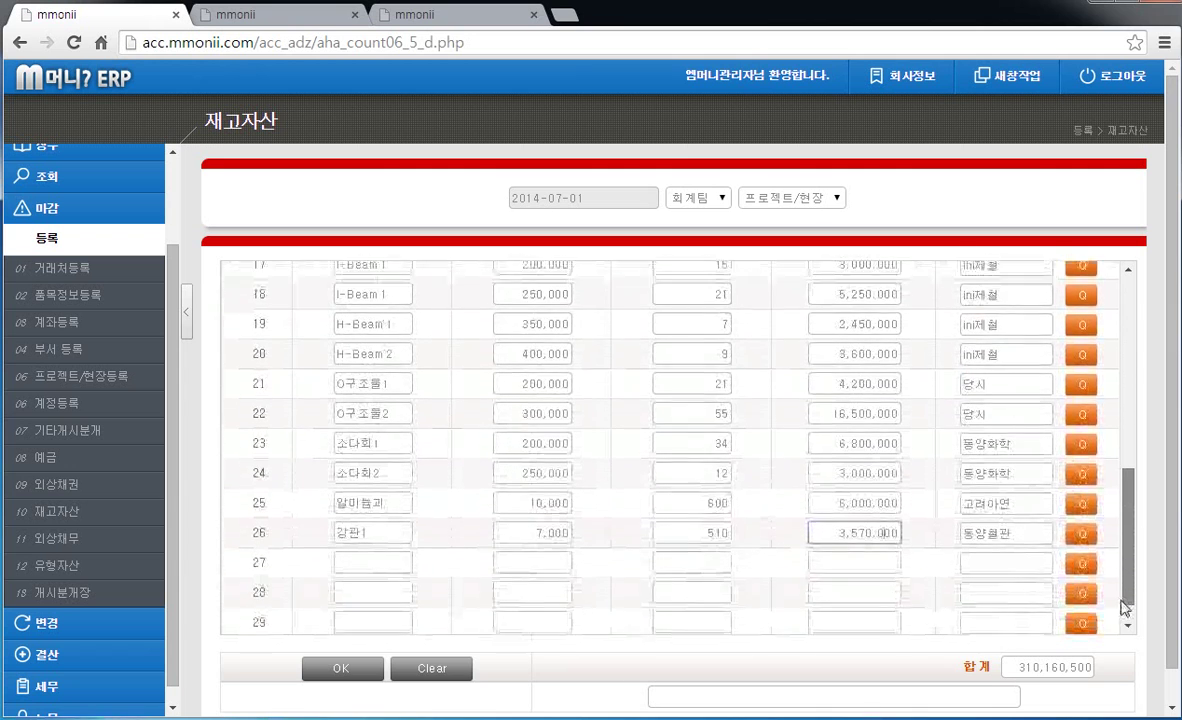
{"action": "left_click", "coordinate": [363, 539]}
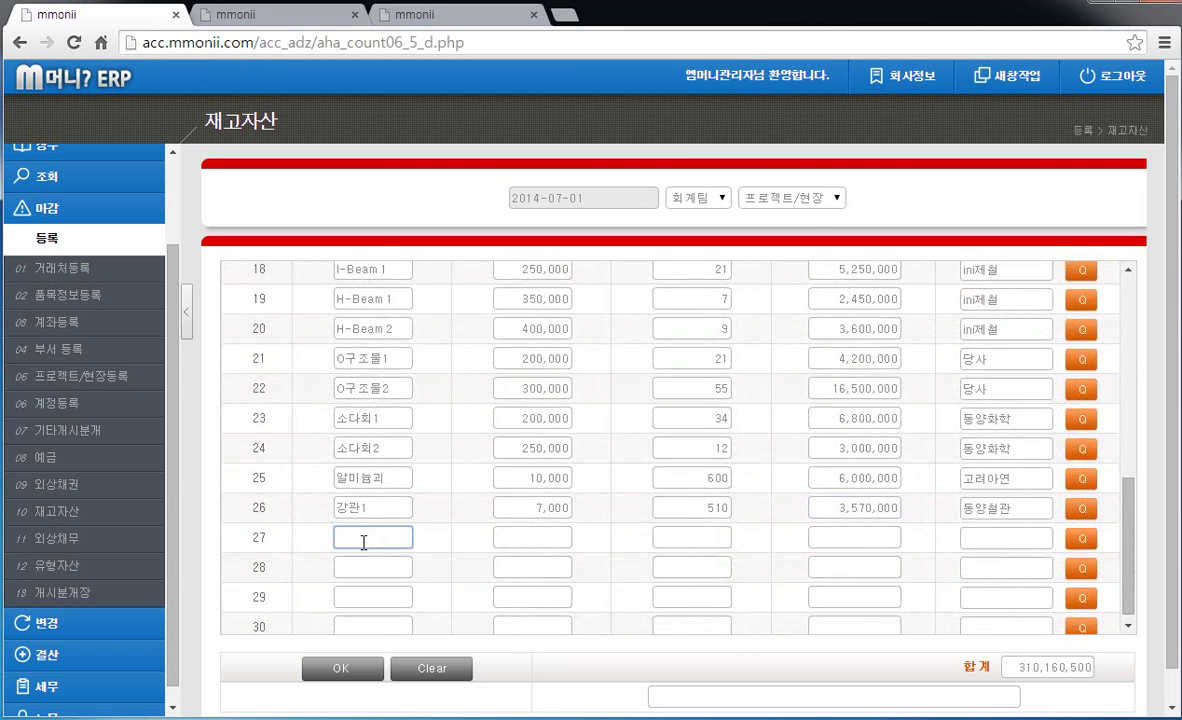
{"action": "type", "text": "가ㅇ"}
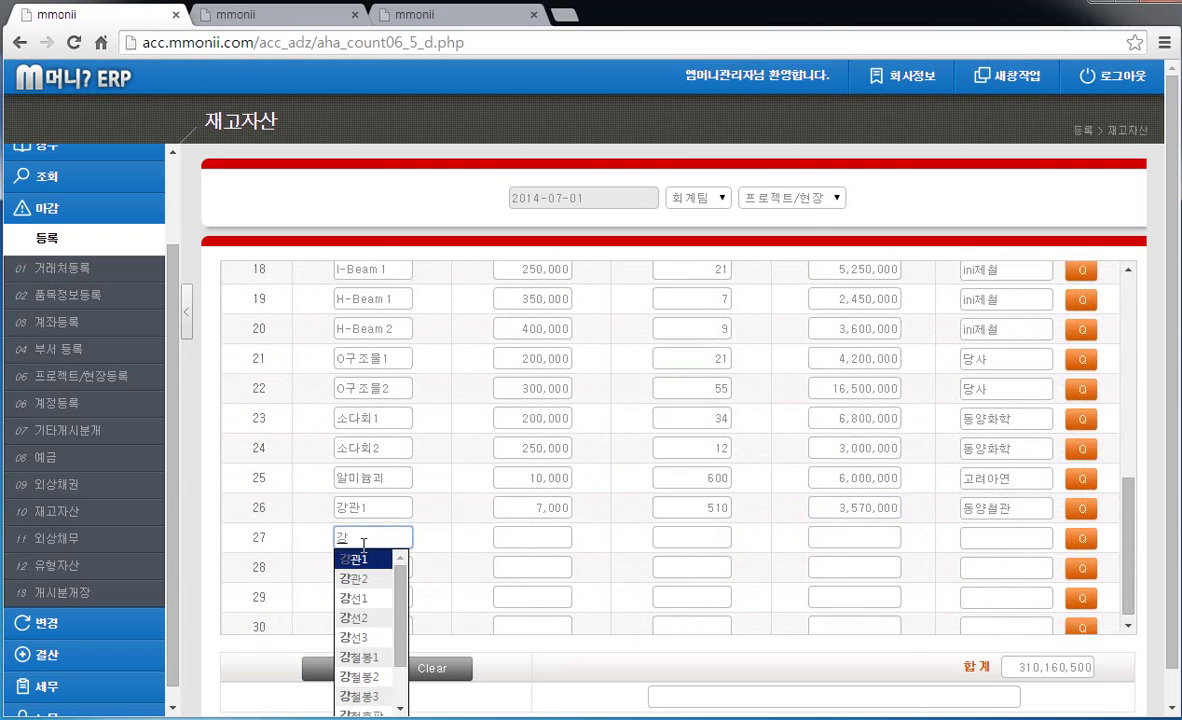
{"action": "key", "text": "Down"}
{"action": "key", "text": "Return"}
{"action": "key", "text": "Tab"}
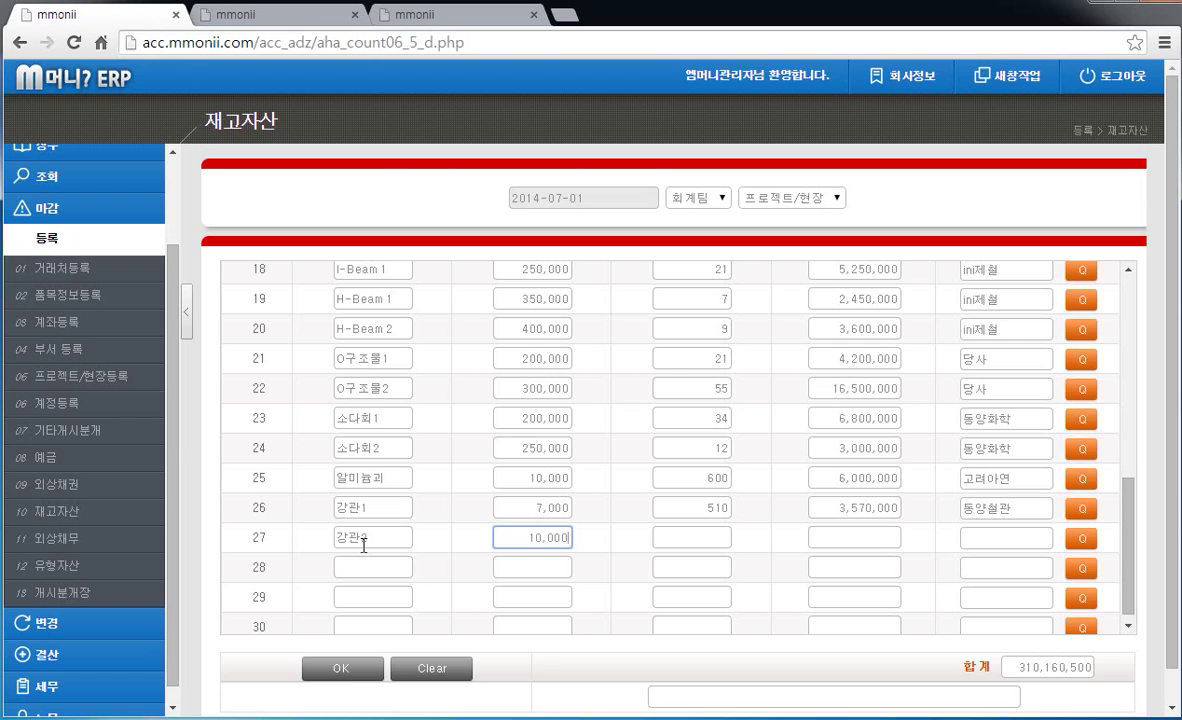
{"action": "key", "text": "Tab"}
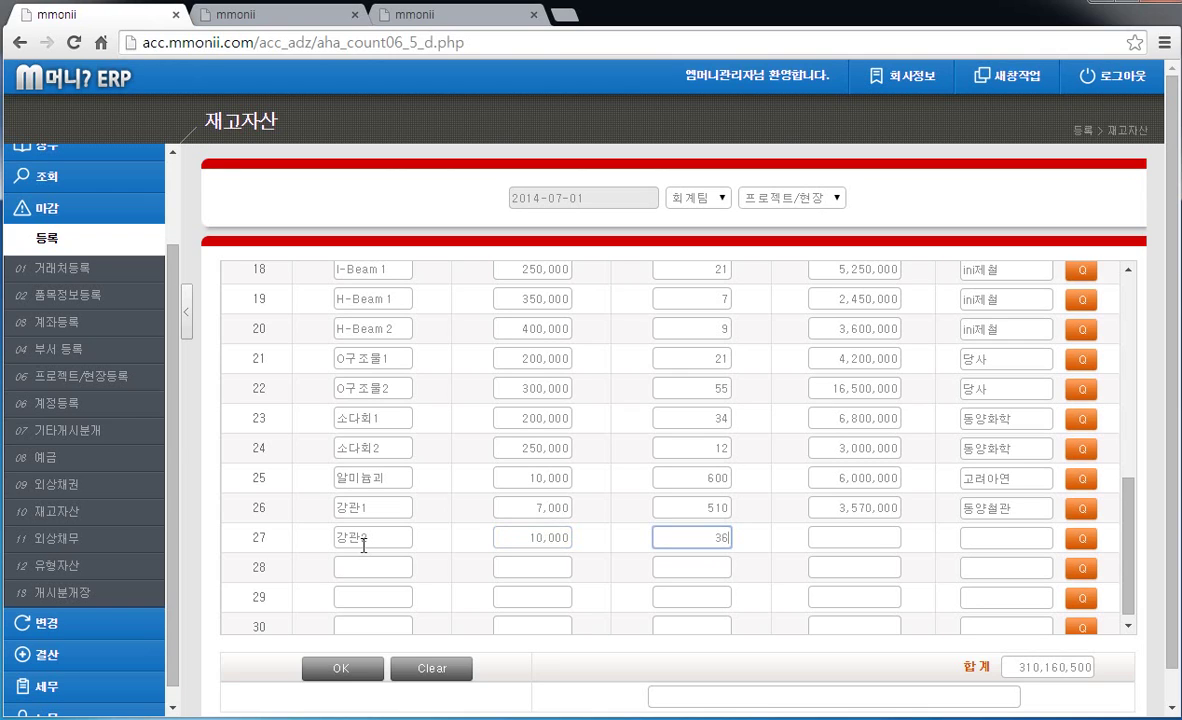
{"action": "key", "text": "Tab"}
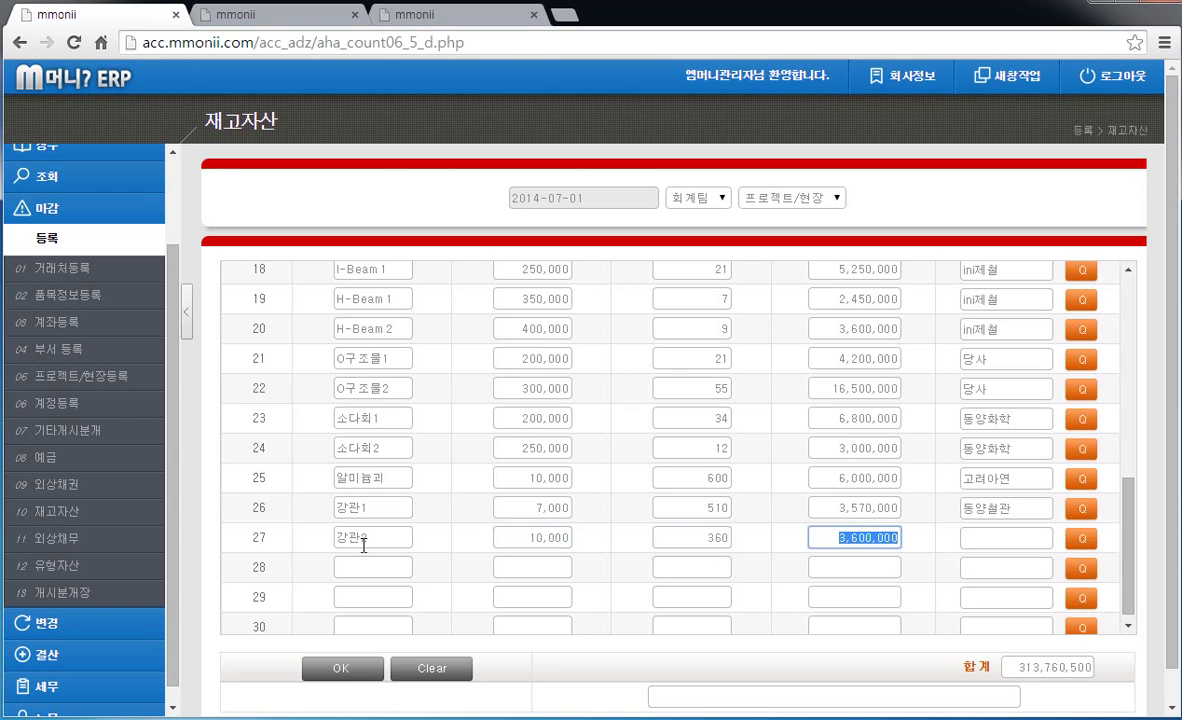
{"action": "key", "text": "Tab"}
{"action": "type", "text": "동양철관"}
{"action": "key", "text": "Tab"}
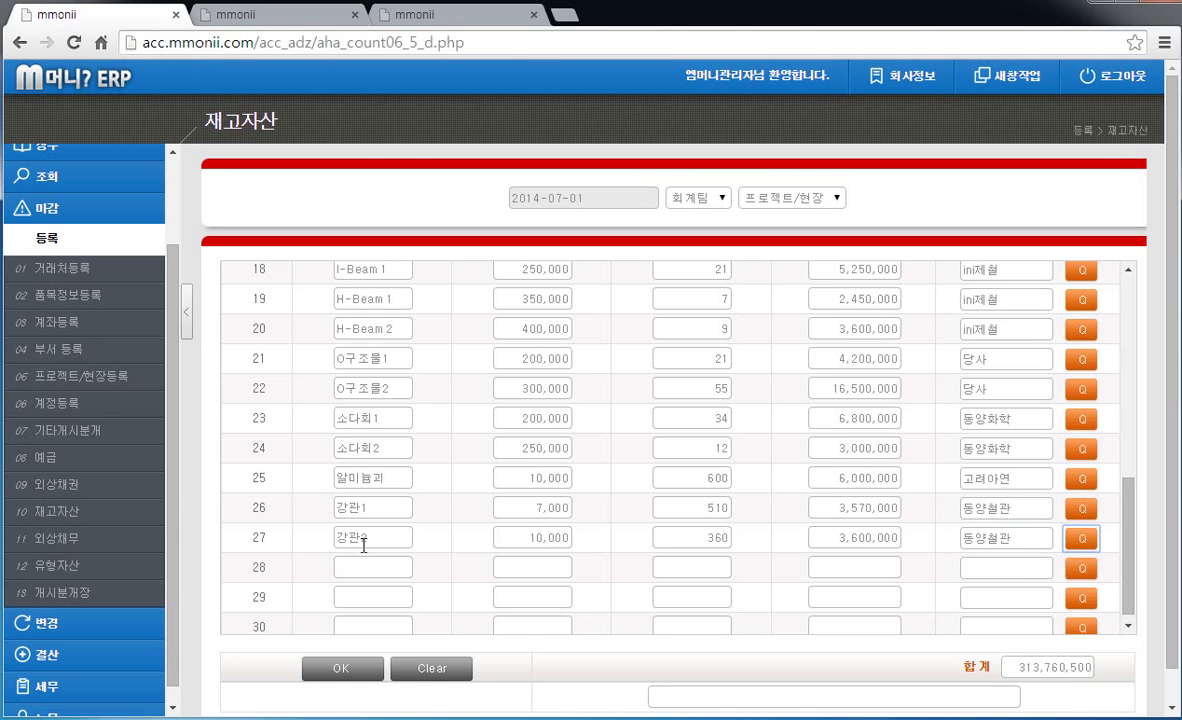
- Submit the 27 inventory entries in the 재고자산 form and acknowledge the messages
{"action": "key", "text": "Tab"}
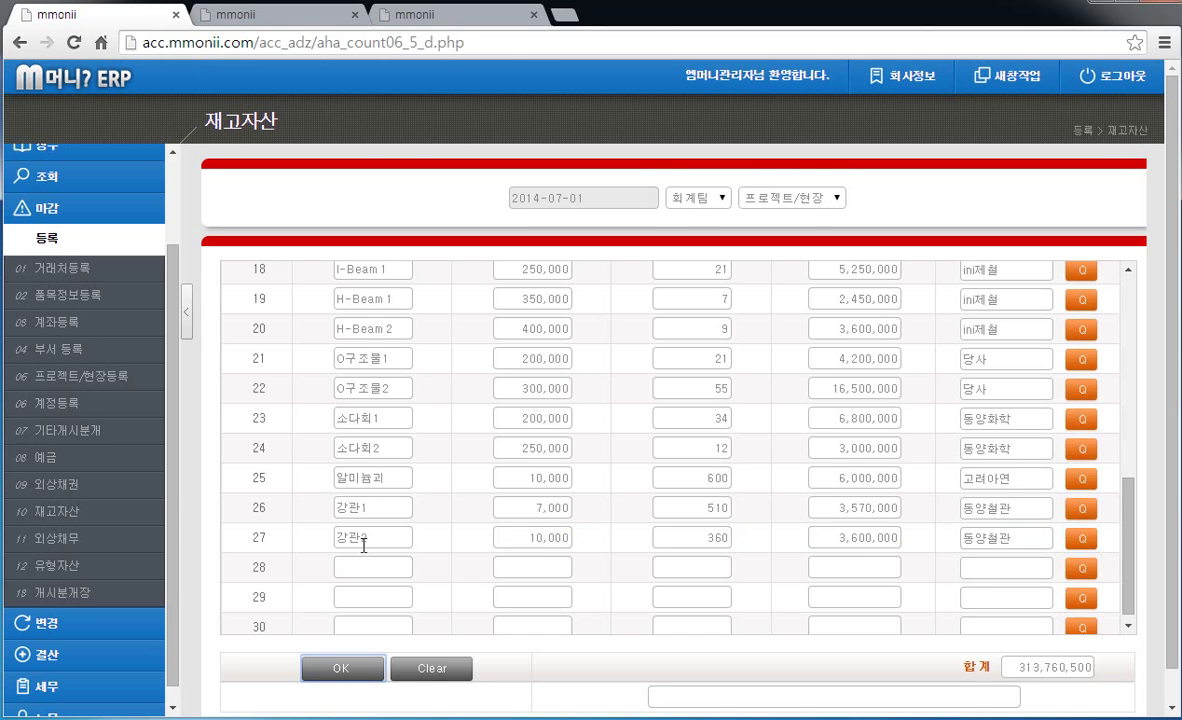
{"action": "key", "text": "Return"}
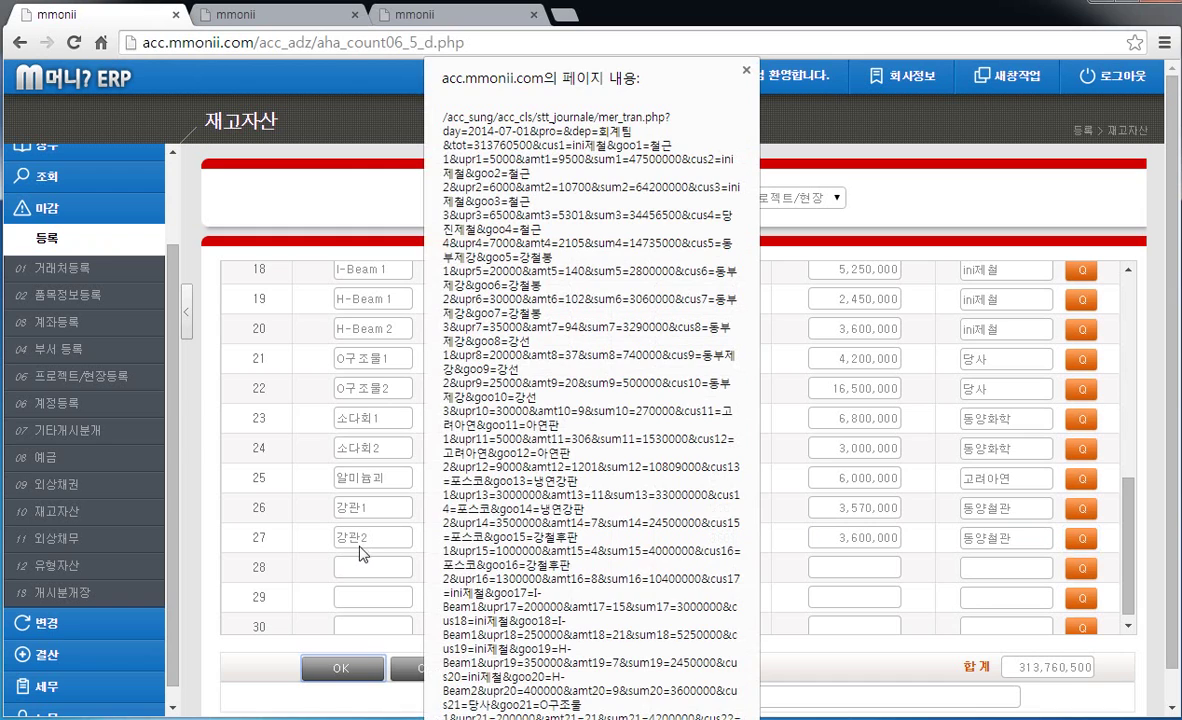
{"action": "key", "text": "Return"}
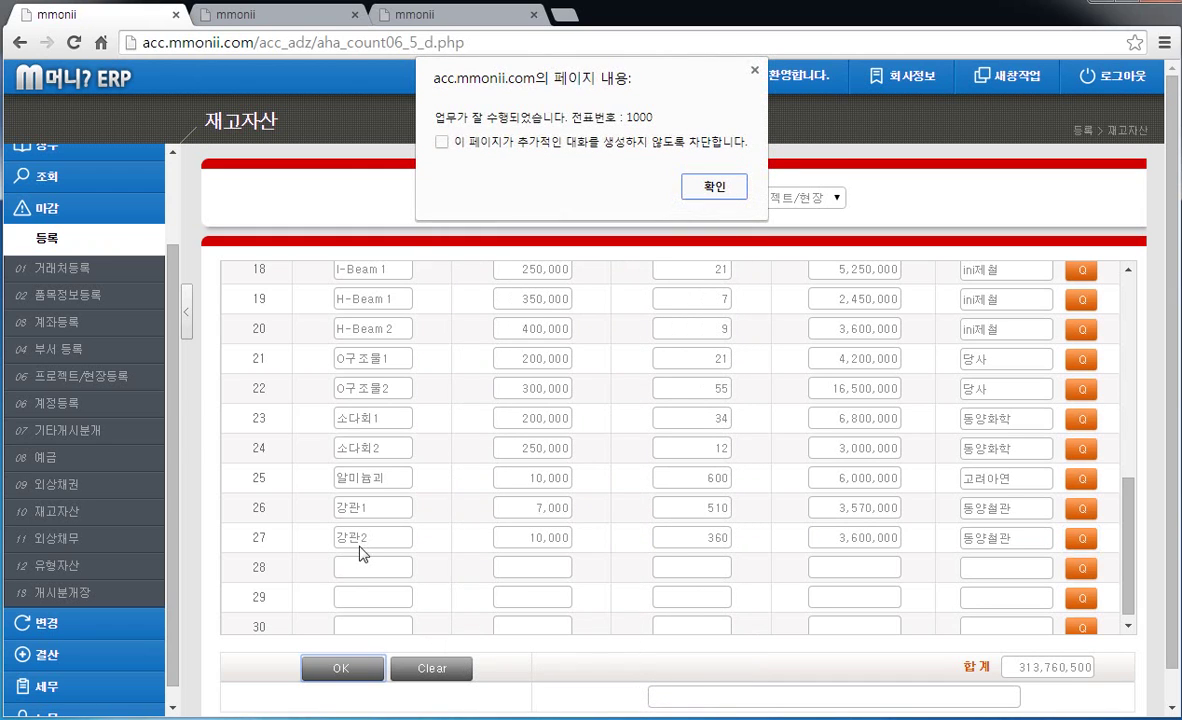
{"action": "left_click", "coordinate": [724, 191]}
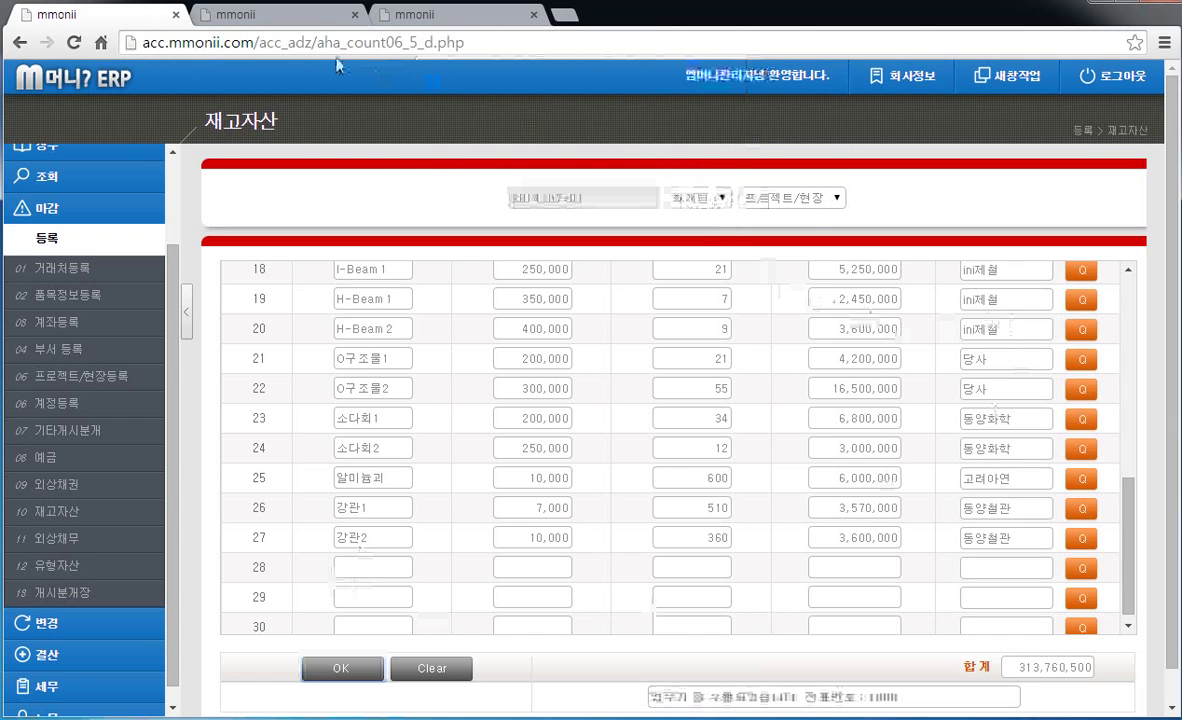
- Reload the 개시분개장 journal and the 기타개시분개 summary to check the inventory opening entries
{"action": "left_click", "coordinate": [278, 27]}
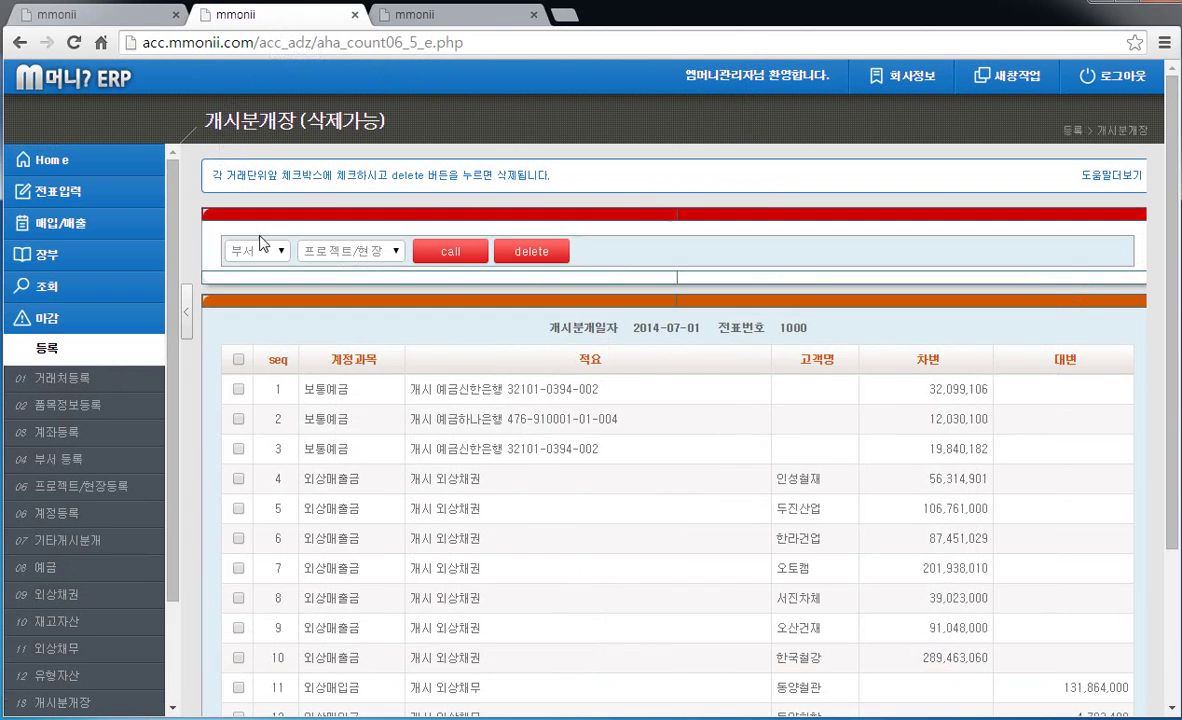
{"action": "left_click", "coordinate": [450, 252]}
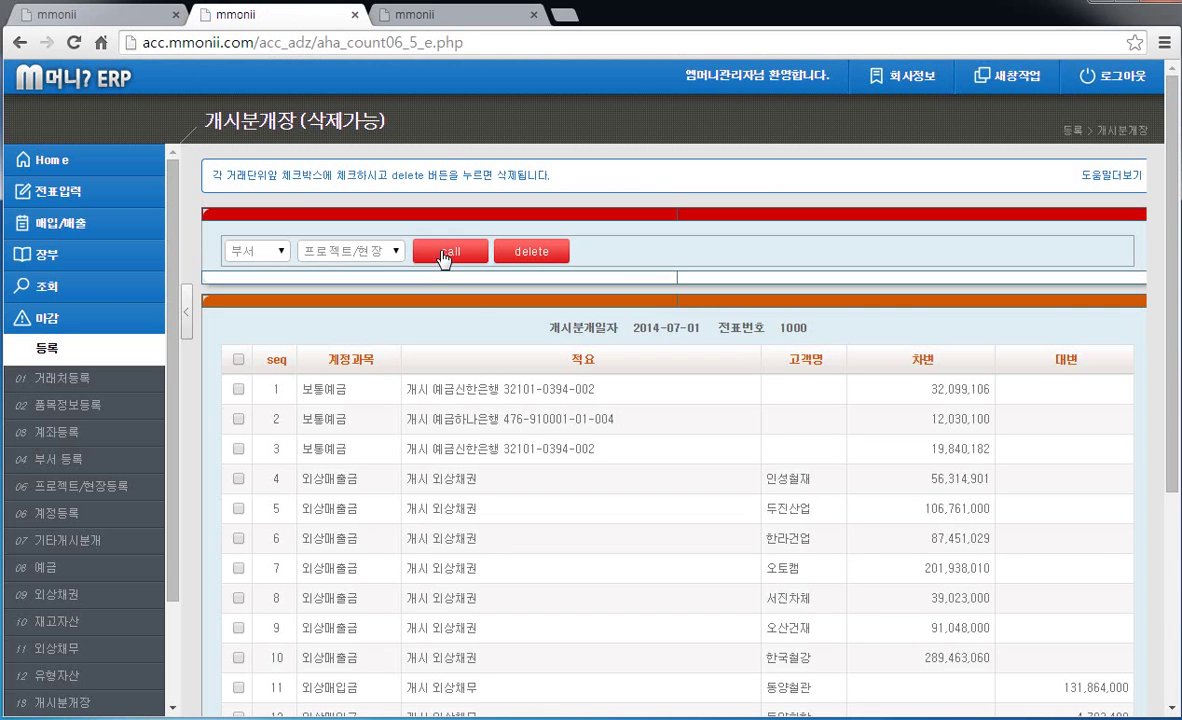
{"action": "scroll", "coordinate": [490, 370], "scroll_direction": "down", "scroll_amount": 3}
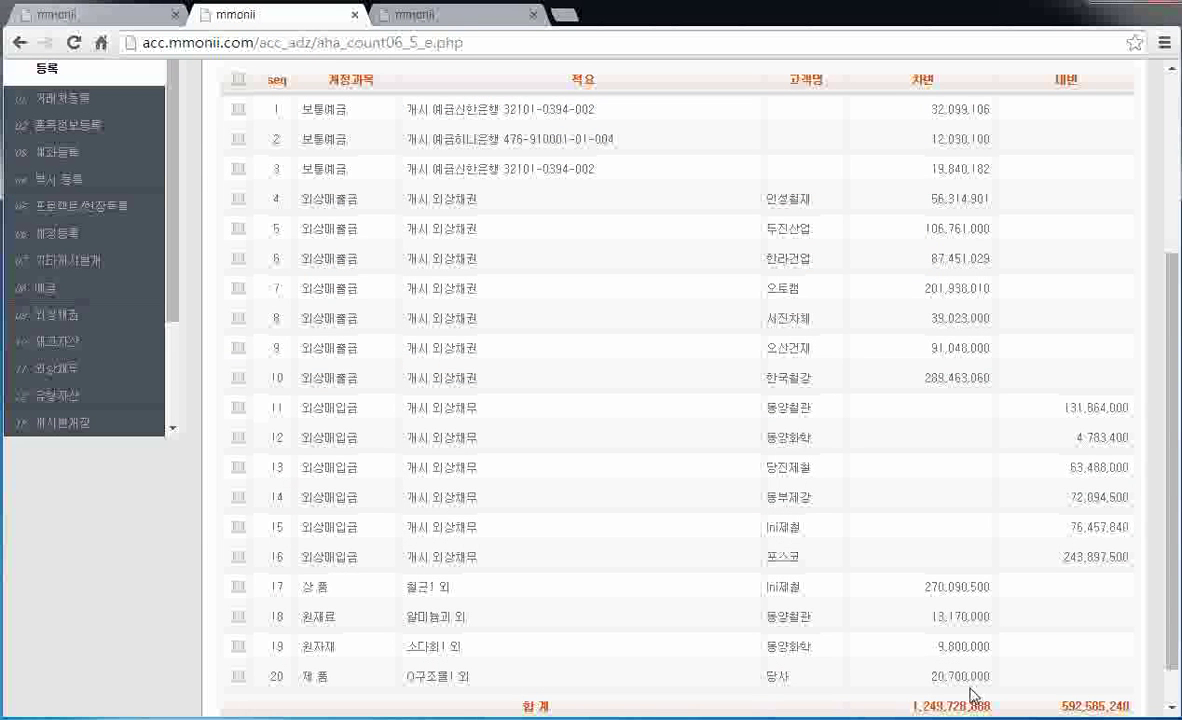
{"action": "left_click", "coordinate": [438, 20]}
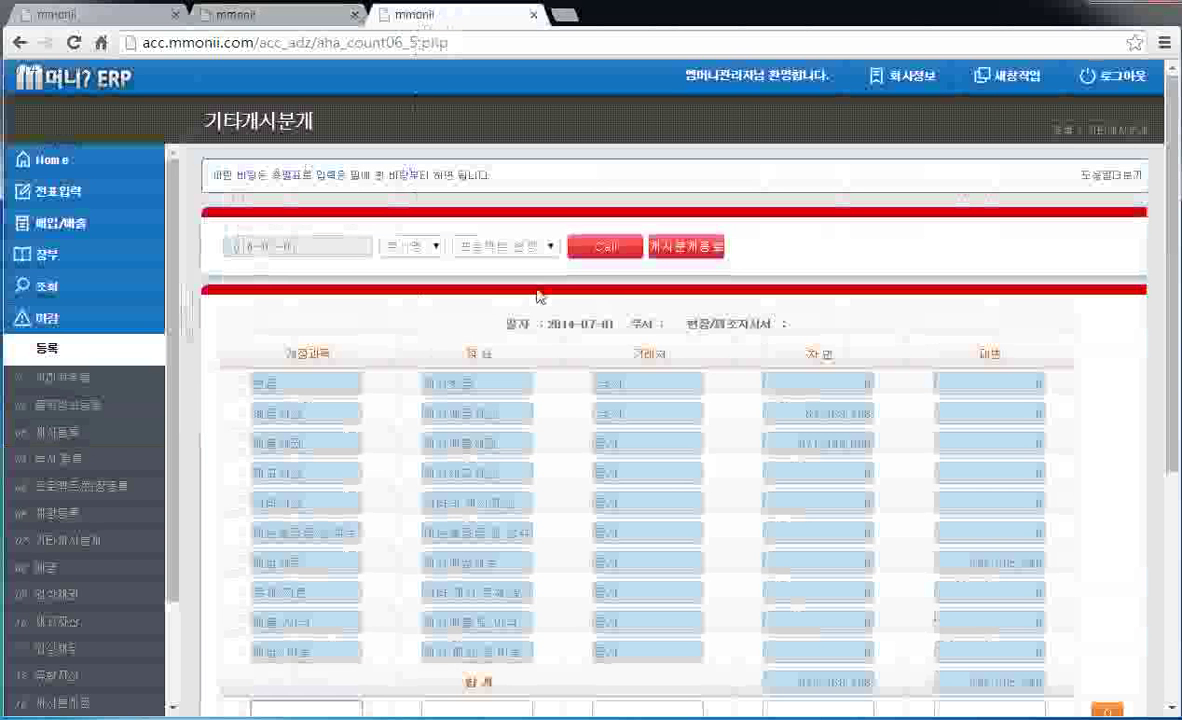
{"action": "left_click", "coordinate": [598, 248]}
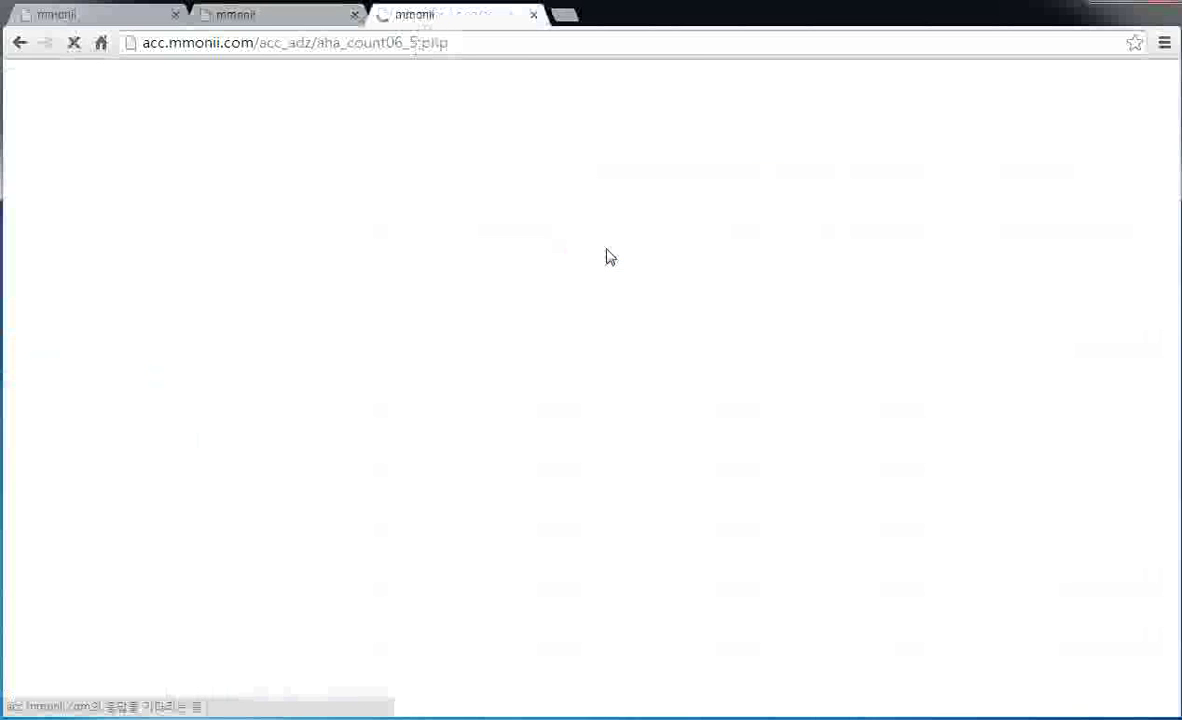
{"action": "scroll", "coordinate": [600, 290], "scroll_direction": "up", "scroll_amount": 2}
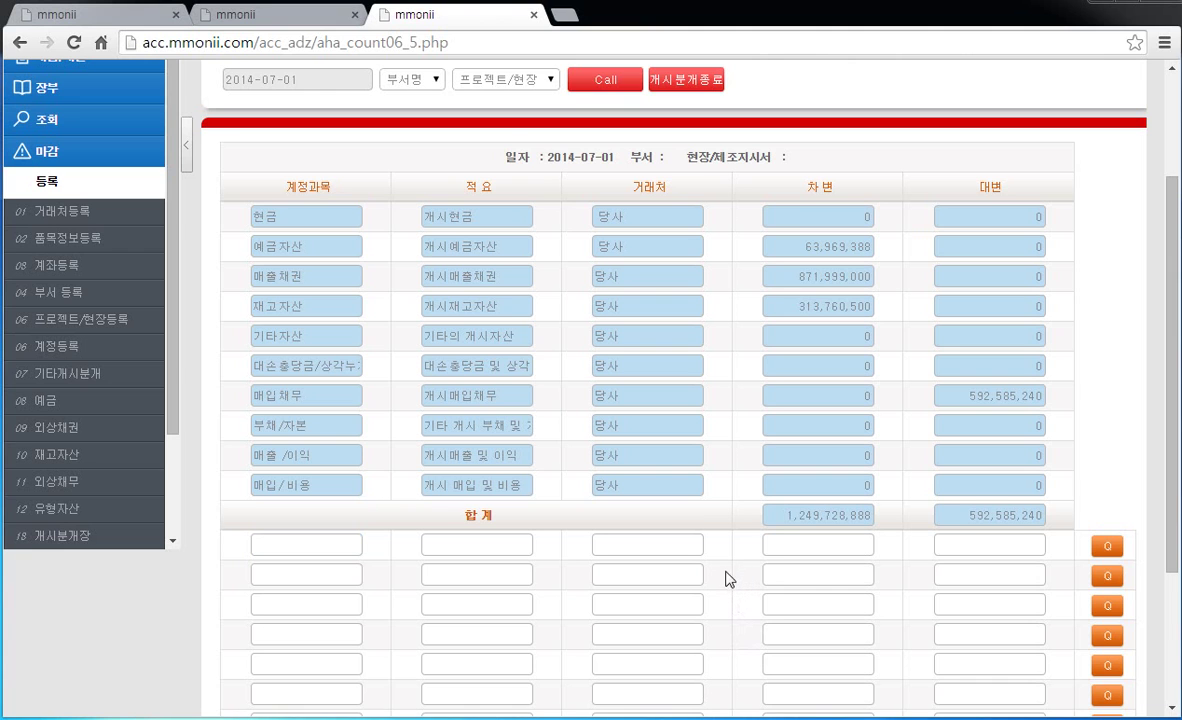
- Open the 재고자산현황 조회 inquiry from the first ERP window to view the registered stock
{"action": "left_click", "coordinate": [77, 17]}
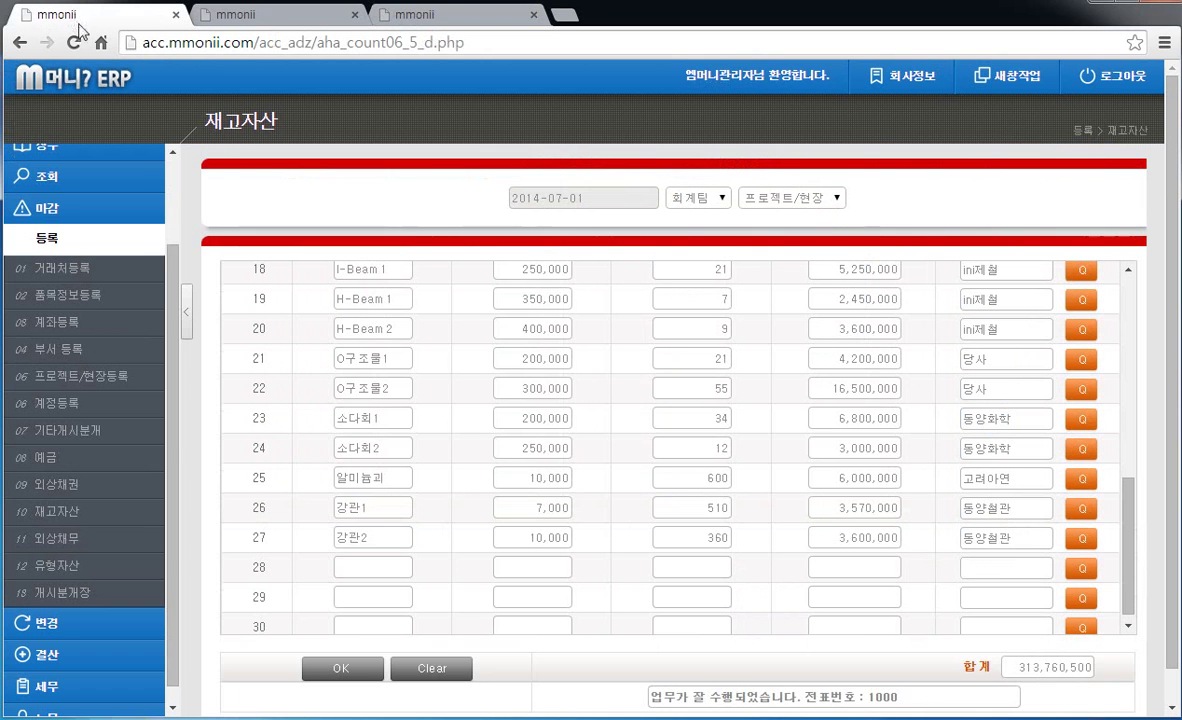
{"action": "scroll", "coordinate": [172, 240], "scroll_direction": "up", "scroll_amount": 3}
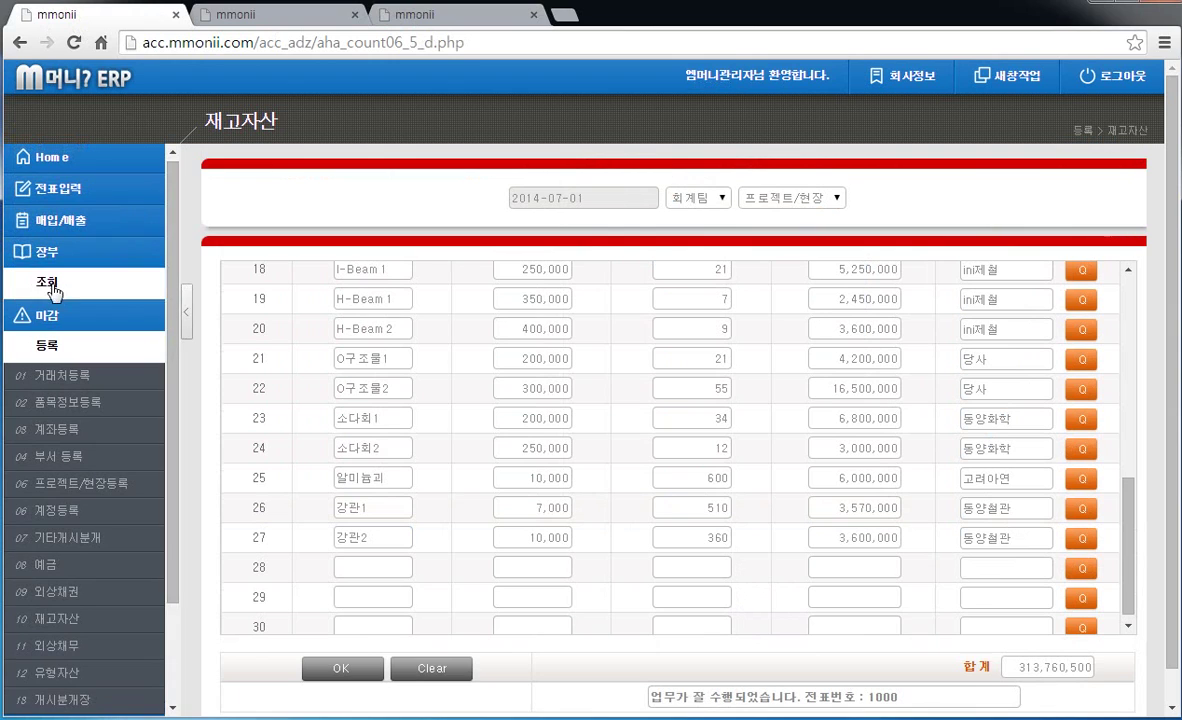
{"action": "left_click", "coordinate": [55, 284]}
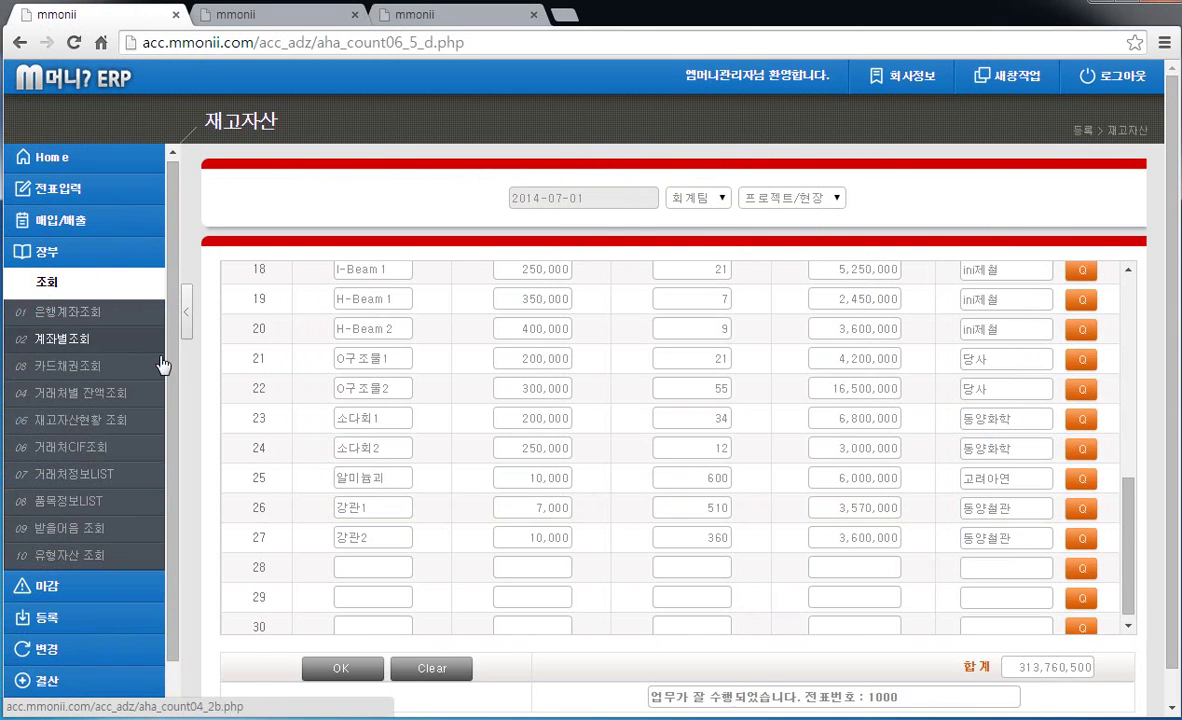
{"action": "left_click_drag", "start_coordinate": [170, 400], "coordinate": [171, 449]}
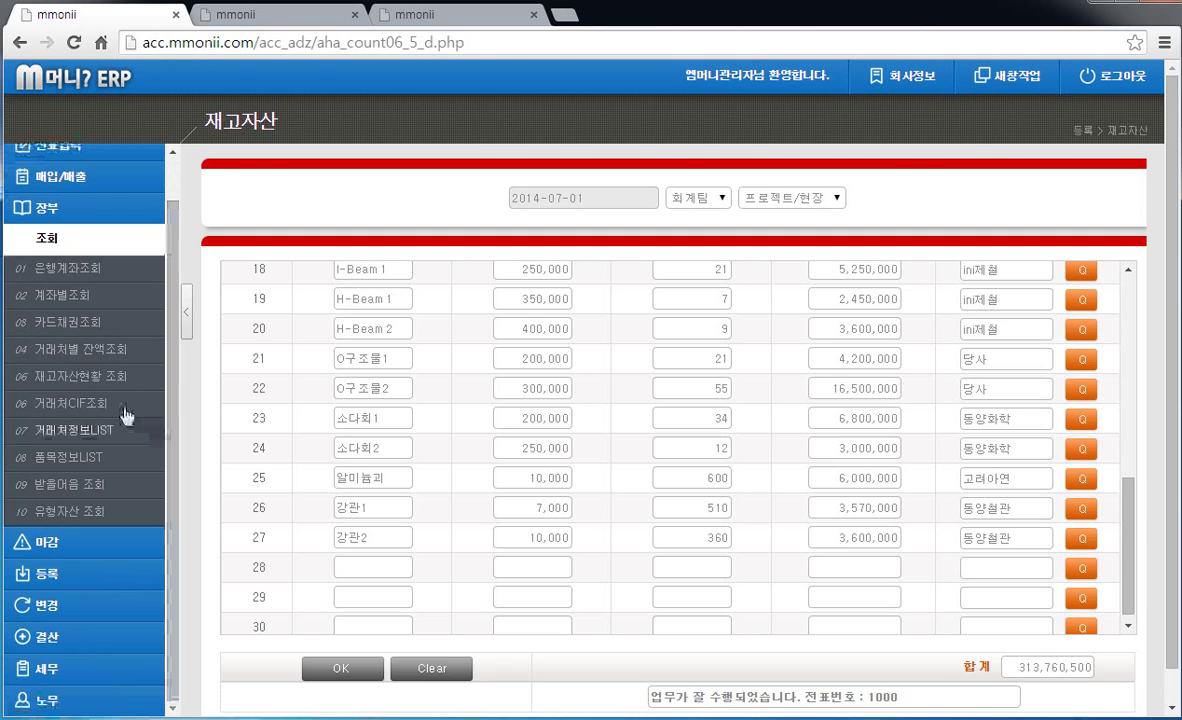
{"action": "left_click", "coordinate": [100, 380]}
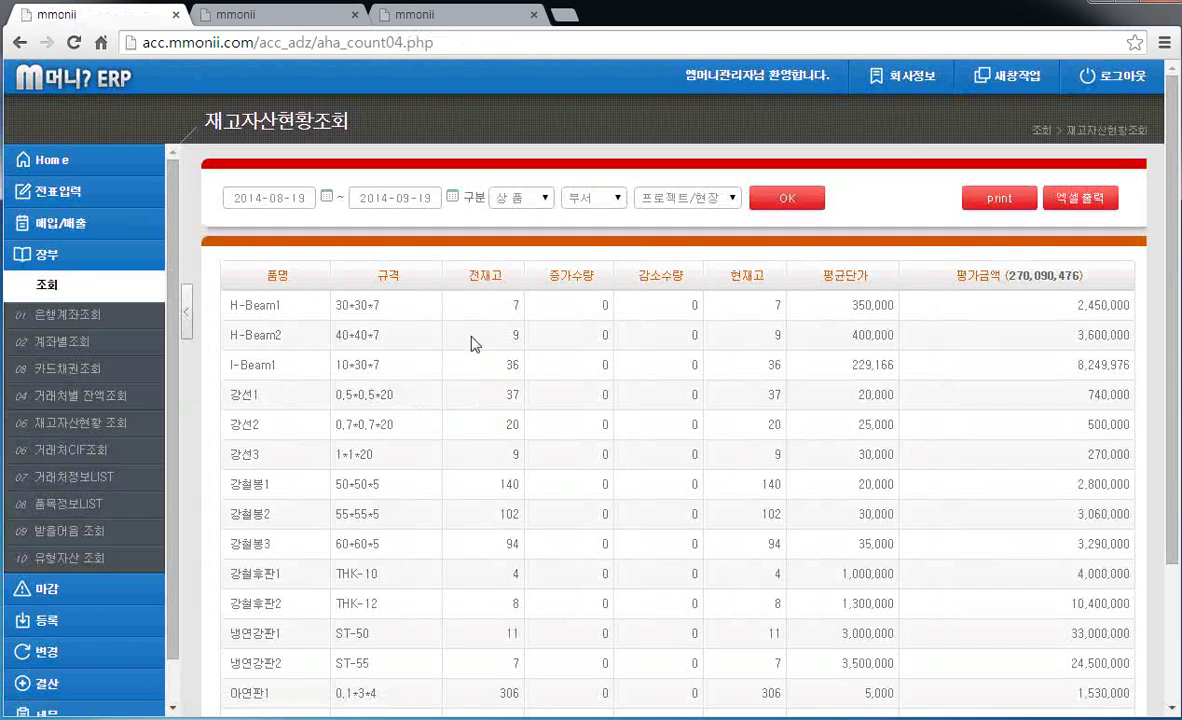
- Query the inventory status by category, first for 제품 and again for 원자재
{"action": "left_click", "coordinate": [541, 198]}
{"action": "left_click", "coordinate": [535, 228]}
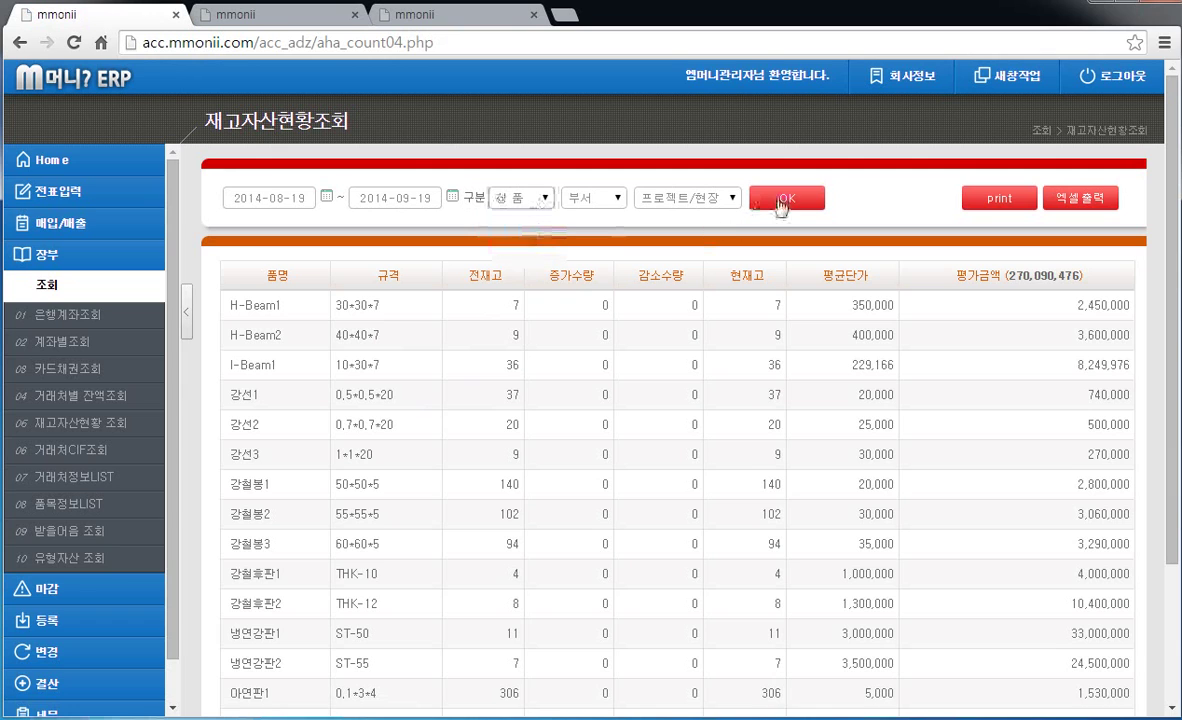
{"action": "left_click", "coordinate": [783, 200]}
{"action": "left_click", "coordinate": [541, 198]}
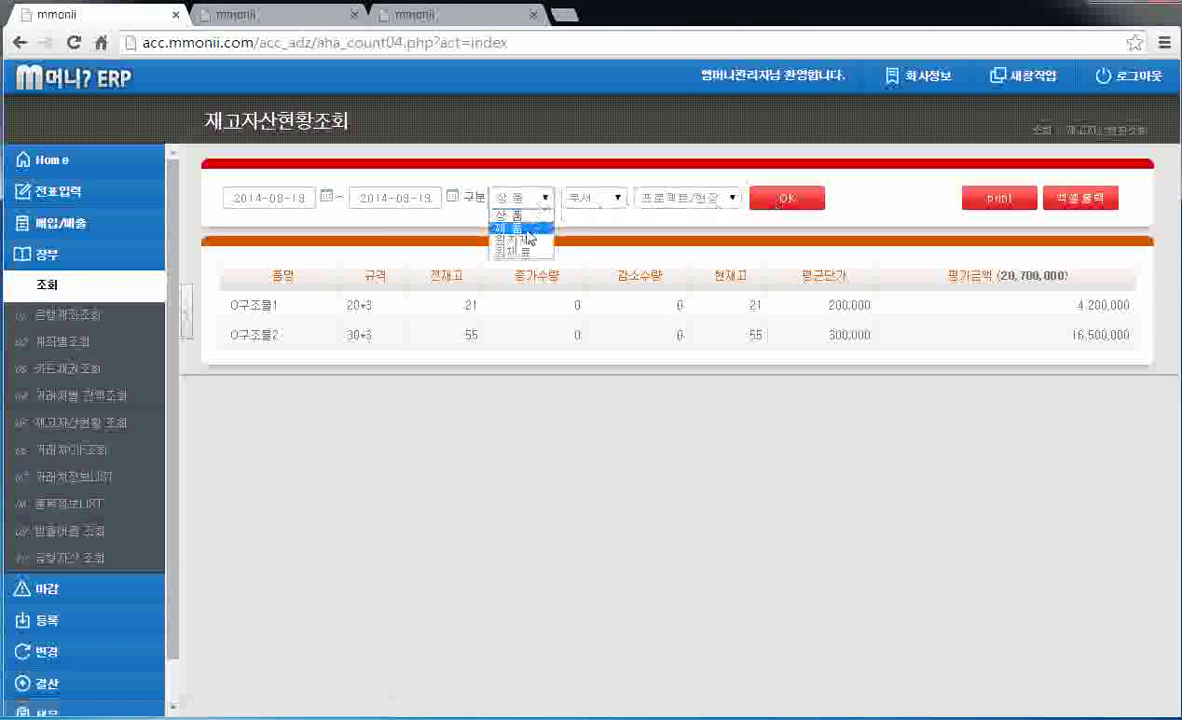
{"action": "left_click", "coordinate": [507, 240]}
{"action": "left_click", "coordinate": [779, 198]}
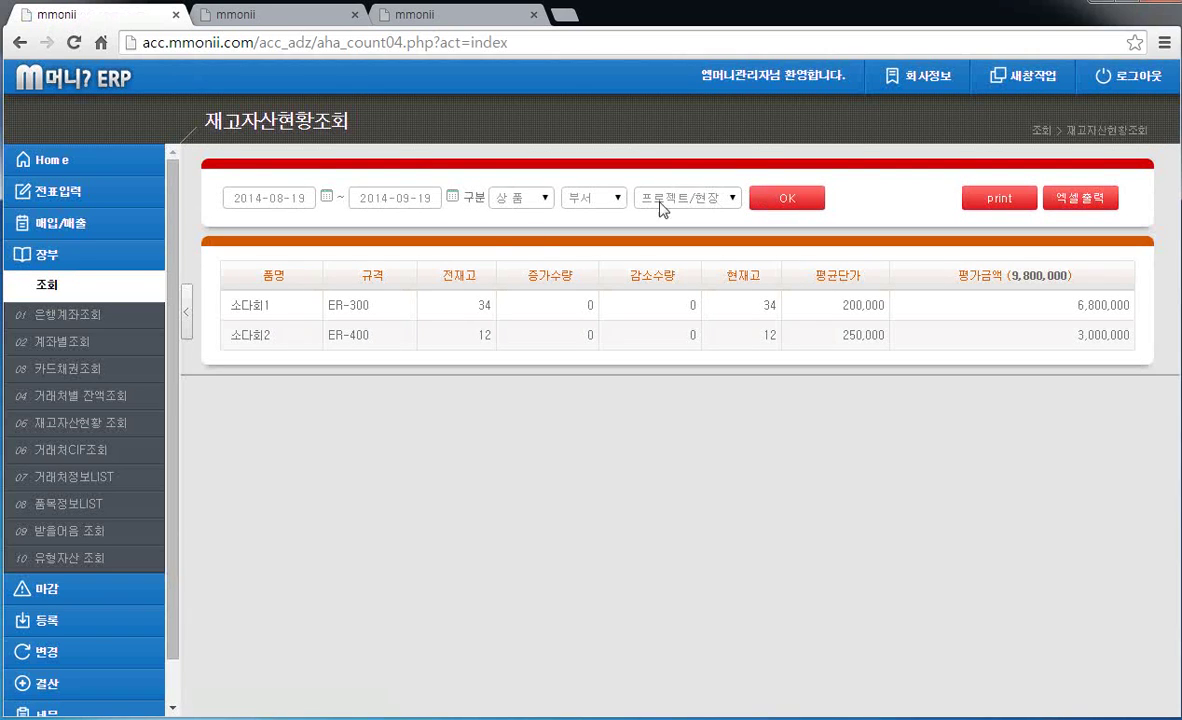
{"action": "scroll", "coordinate": [176, 400], "scroll_direction": "down", "scroll_amount": 1}
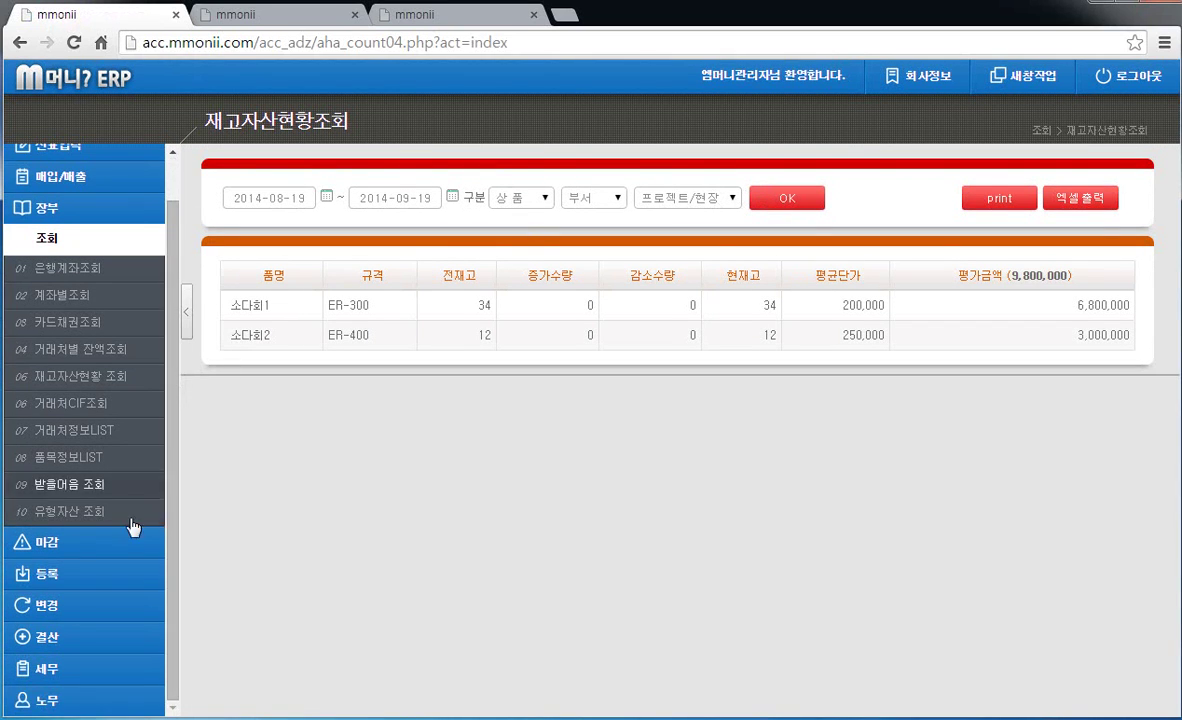
- Open the 유형자산 registration form and choose 비품 as the account
{"action": "left_click", "coordinate": [45, 541]}
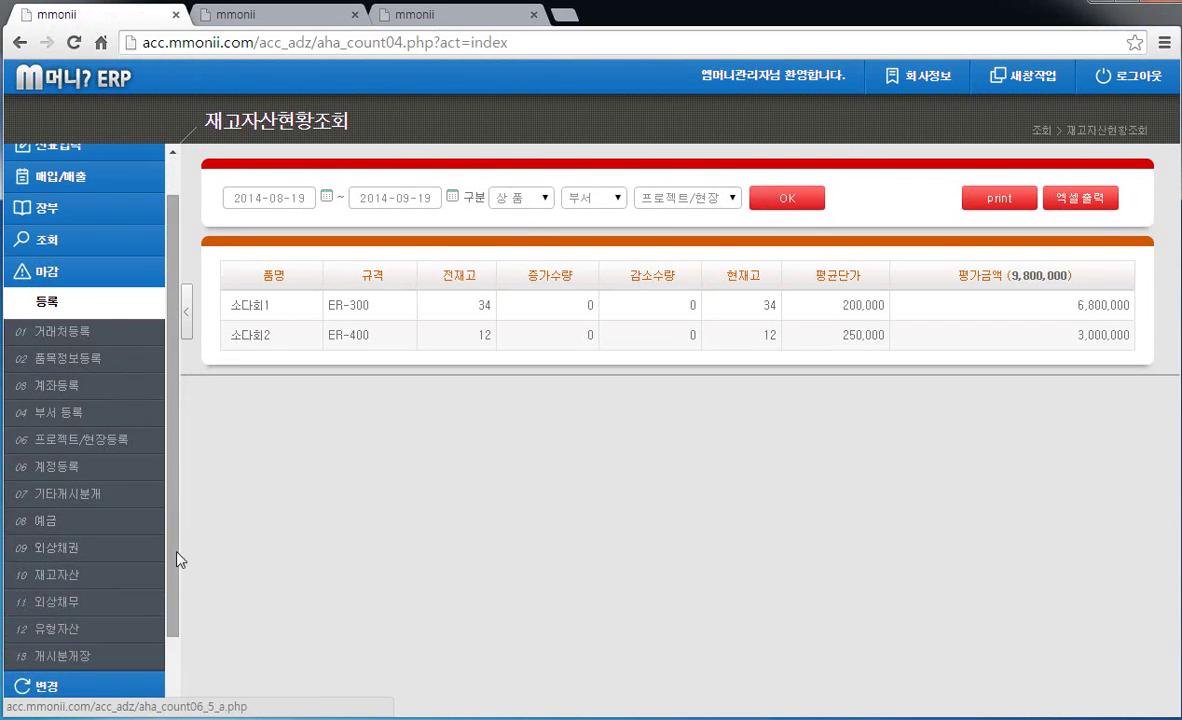
{"action": "left_click", "coordinate": [62, 630]}
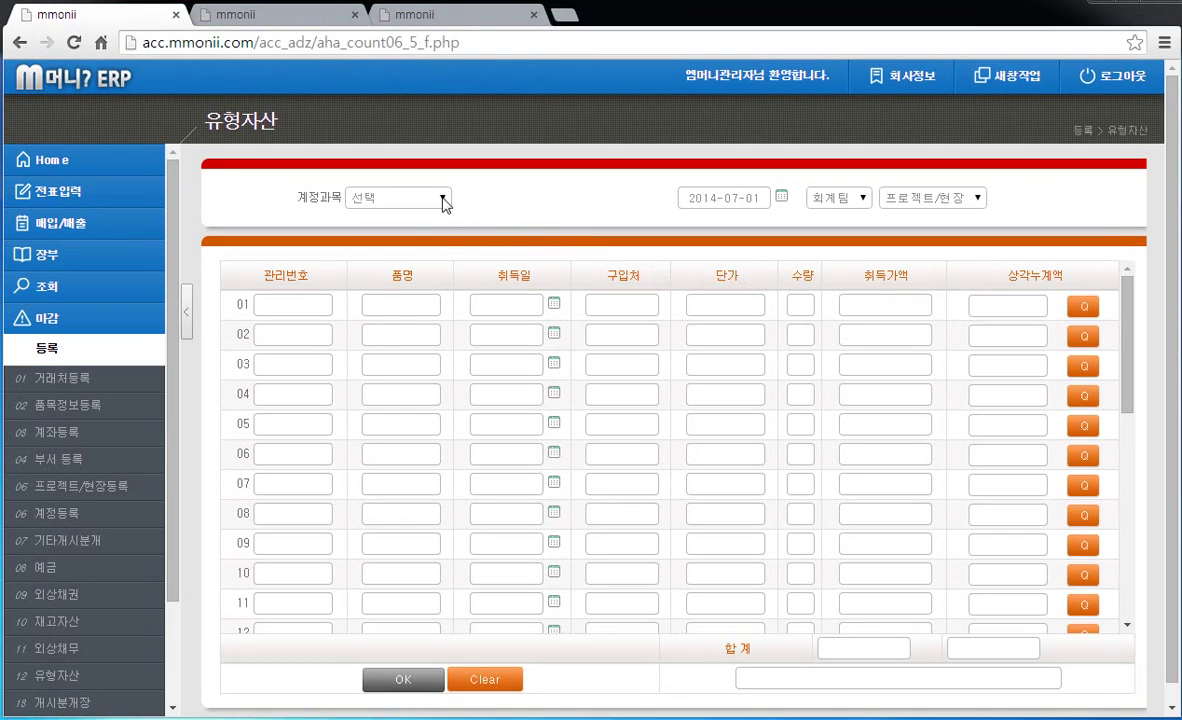
{"action": "left_click", "coordinate": [444, 199]}
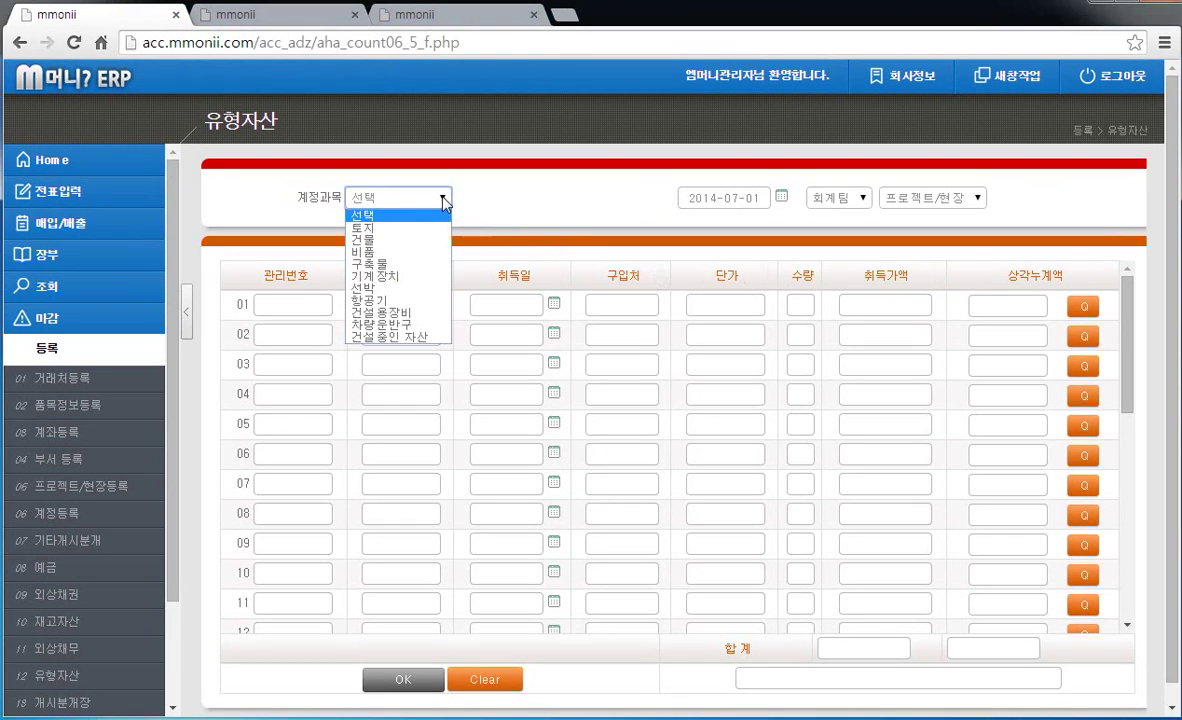
{"action": "left_click", "coordinate": [388, 253]}
- Register f-0001 양수책상 (2012-06-12, 야현가구, 3 × 500,000, depreciation 764,200) and f-0002 hp컴퓨터 (2013-09-08, 현주컴퓨터, 4 × 1,200,000, depreciation 1,157,020), and clear the form
{"action": "left_click", "coordinate": [310, 309]}
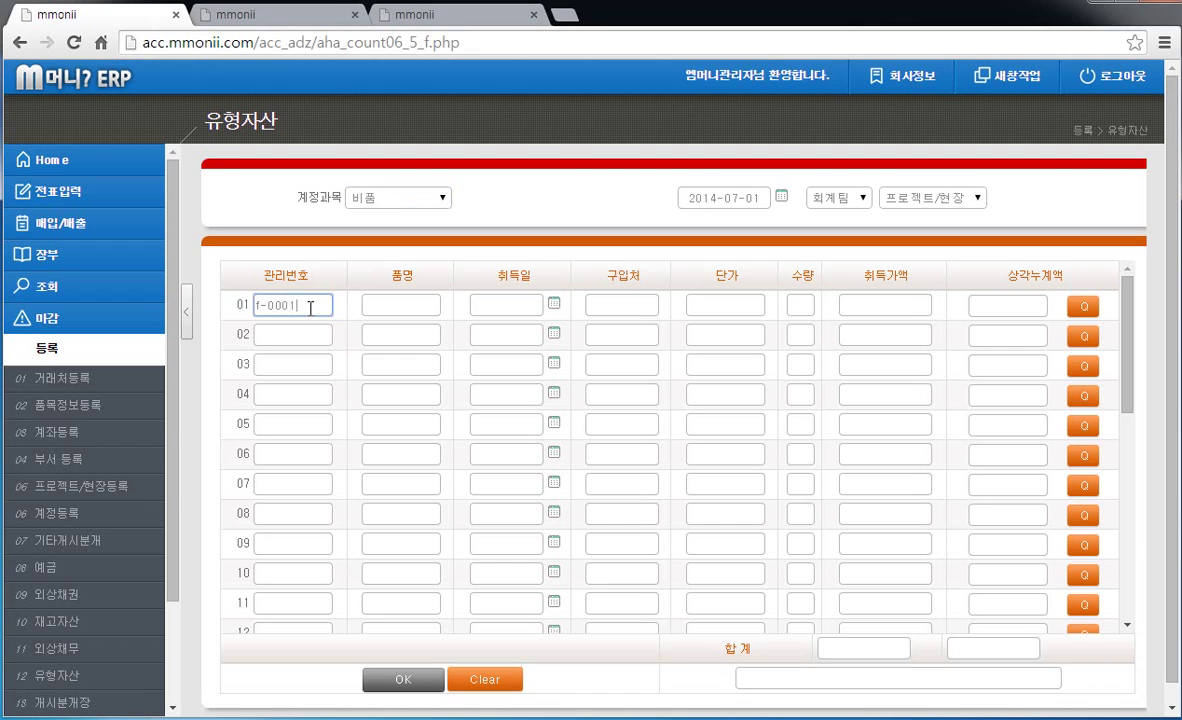
{"action": "left_click", "coordinate": [368, 311]}
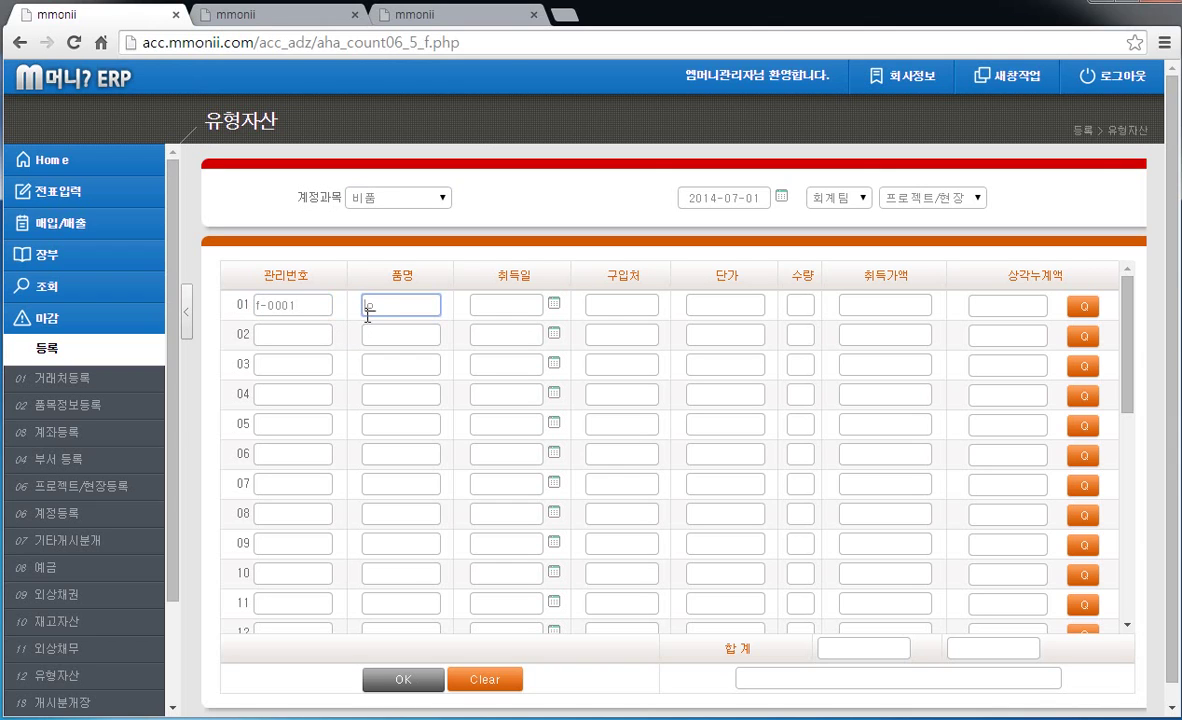
{"action": "type", "text": "양수책상"}
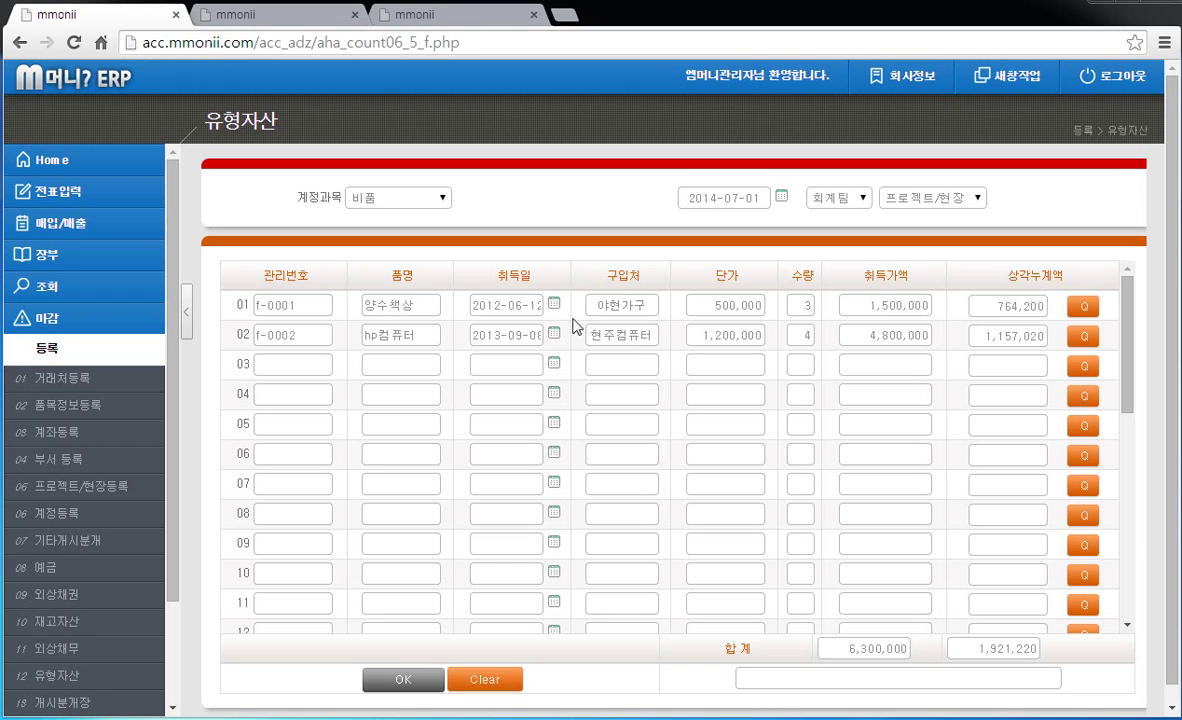
{"action": "left_click", "coordinate": [405, 681]}
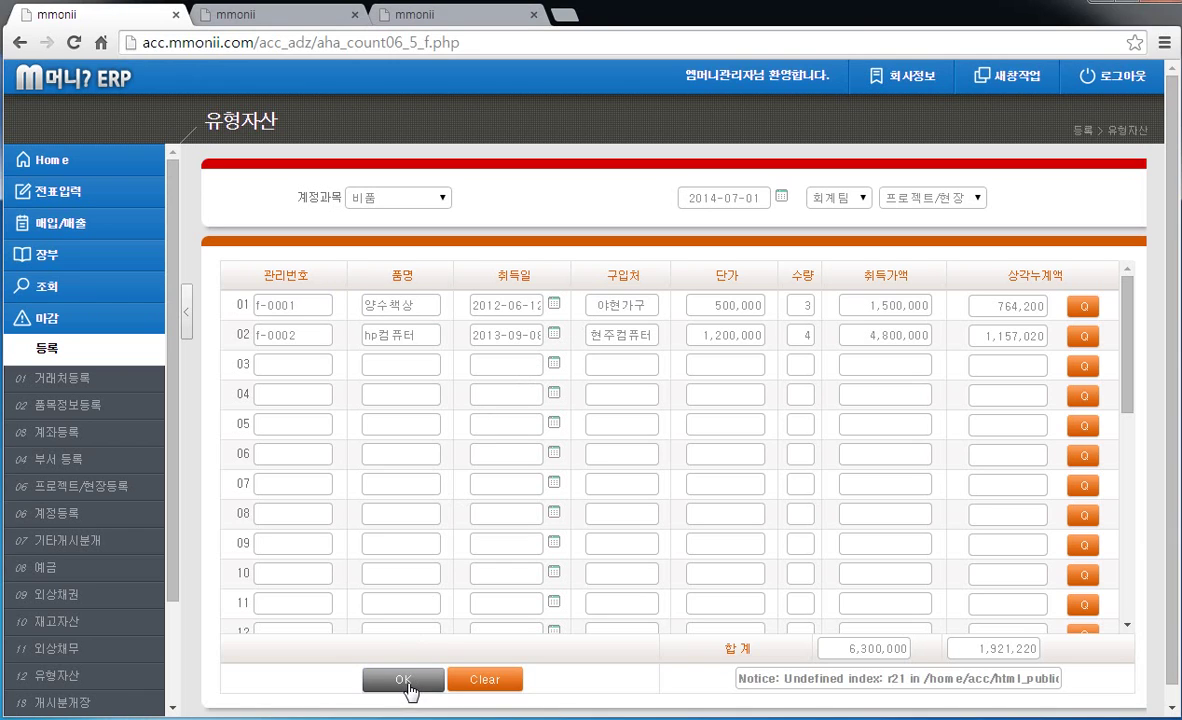
{"action": "left_click", "coordinate": [489, 684]}
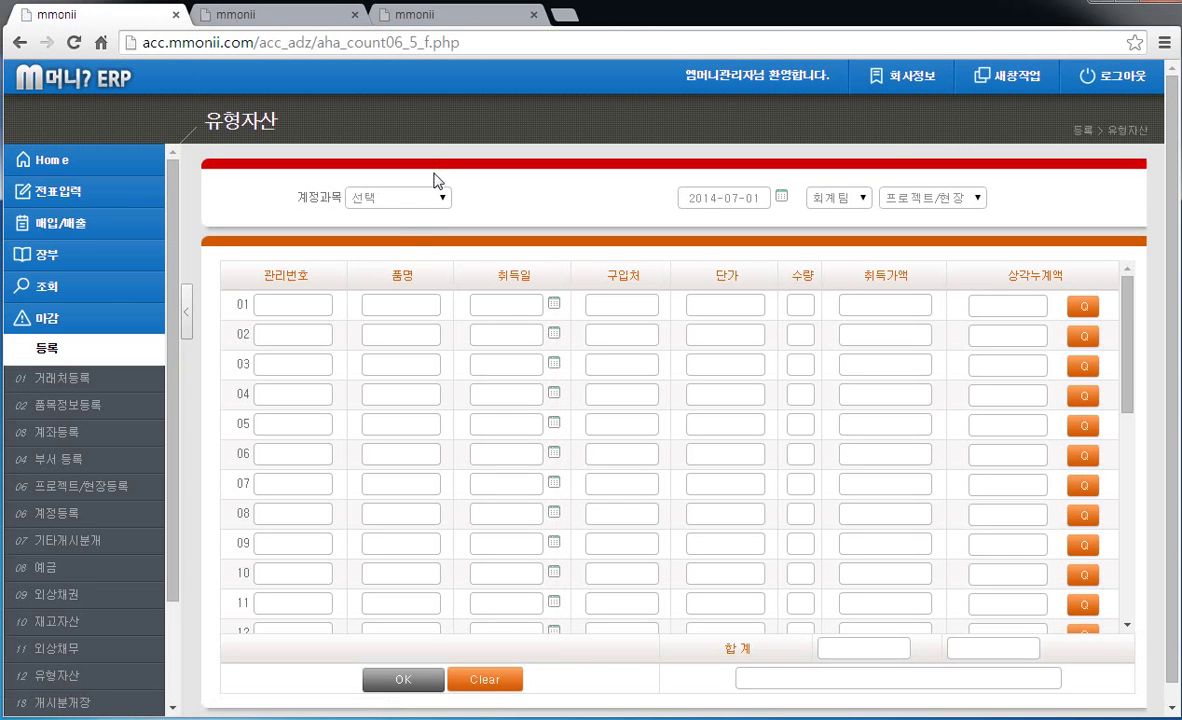
- Register the 구축물 asset s-0001 사무실내장공사 (2012-01-30, 민인테리어, 1 × 62,690,000, accumulated depreciation 31,245,020) and clear the form
{"action": "left_click", "coordinate": [437, 199]}
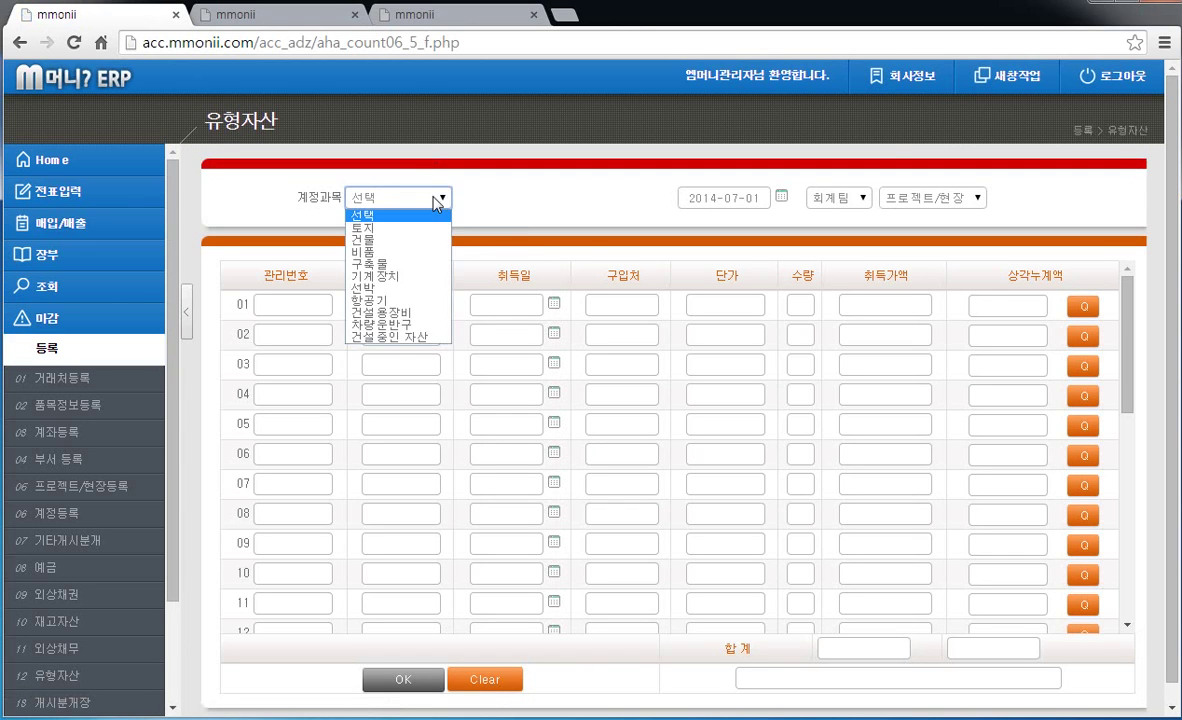
{"action": "left_click", "coordinate": [397, 265]}
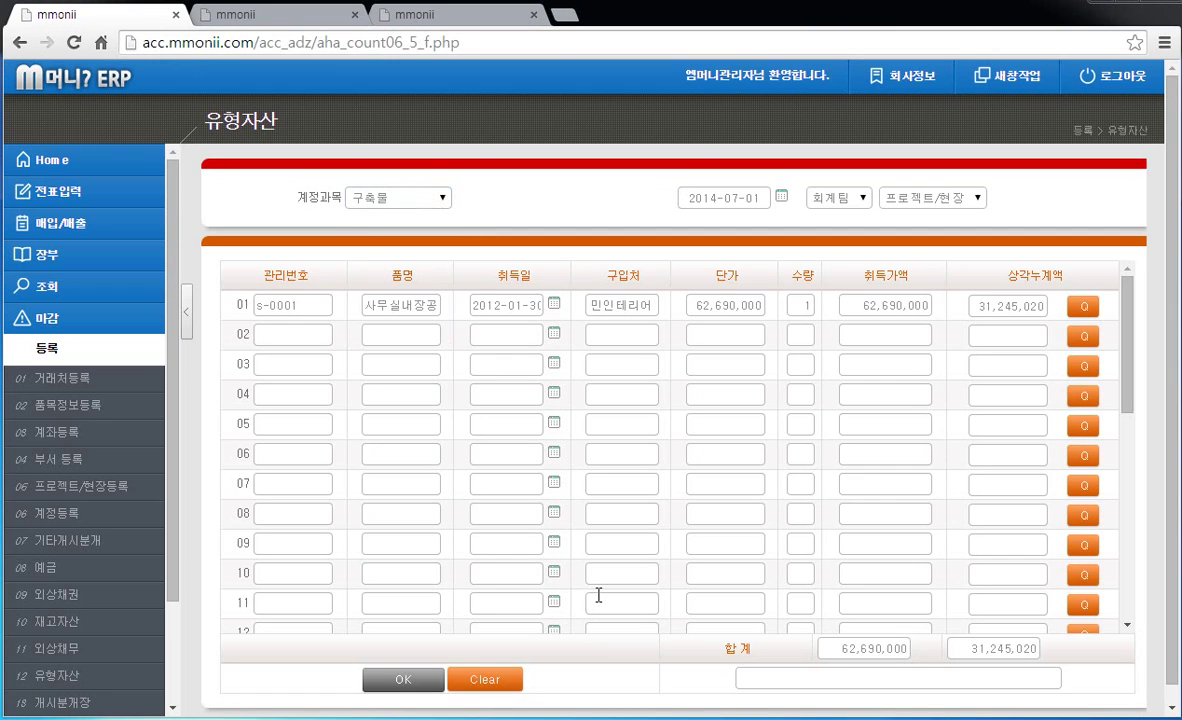
{"action": "left_click", "coordinate": [407, 681]}
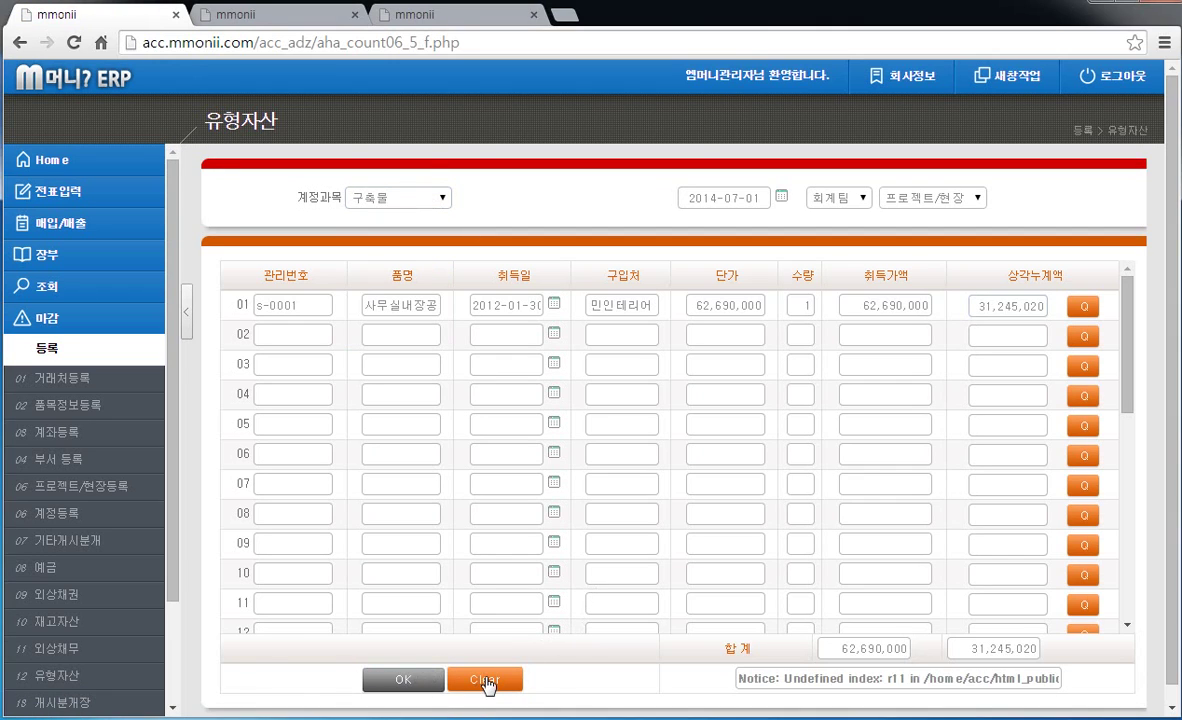
{"action": "left_click", "coordinate": [485, 681]}
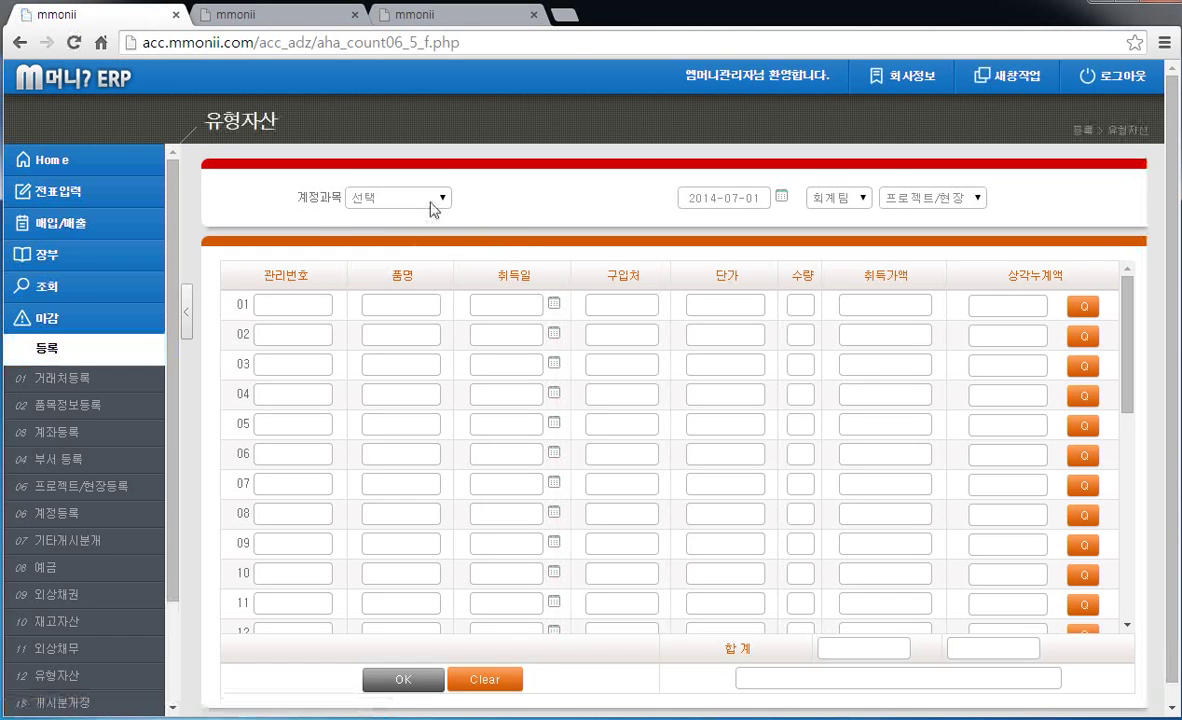
{"action": "left_click", "coordinate": [441, 198]}
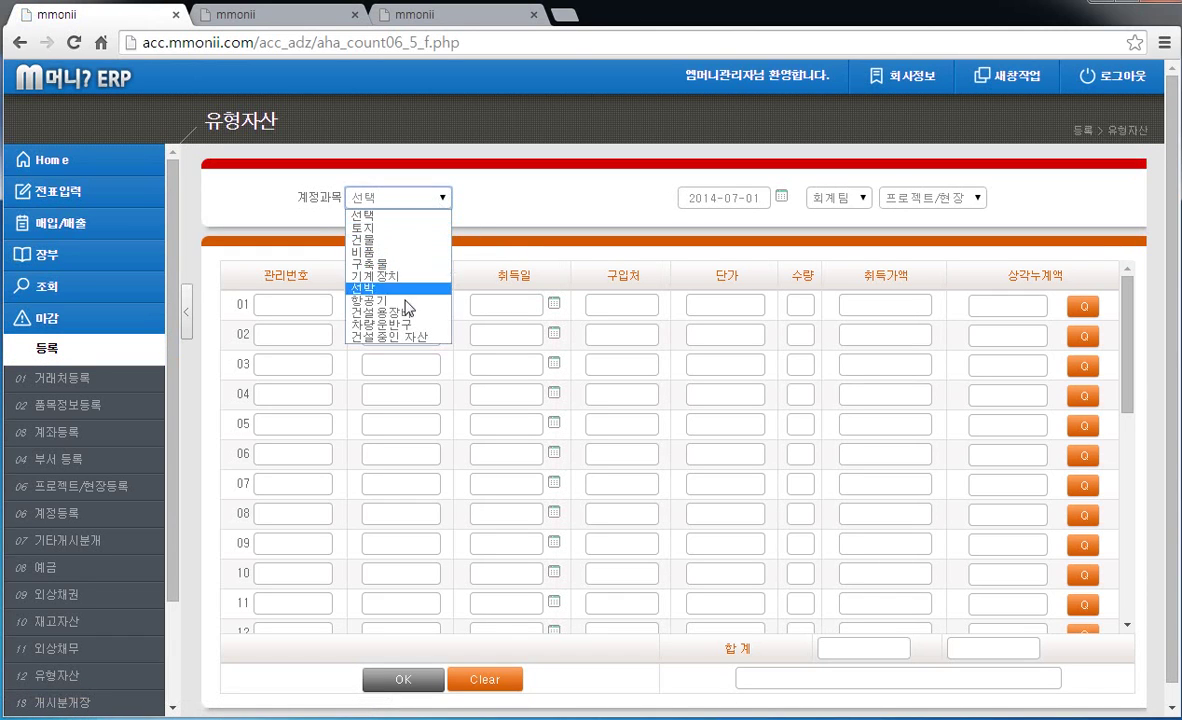
{"action": "left_click", "coordinate": [390, 324]}
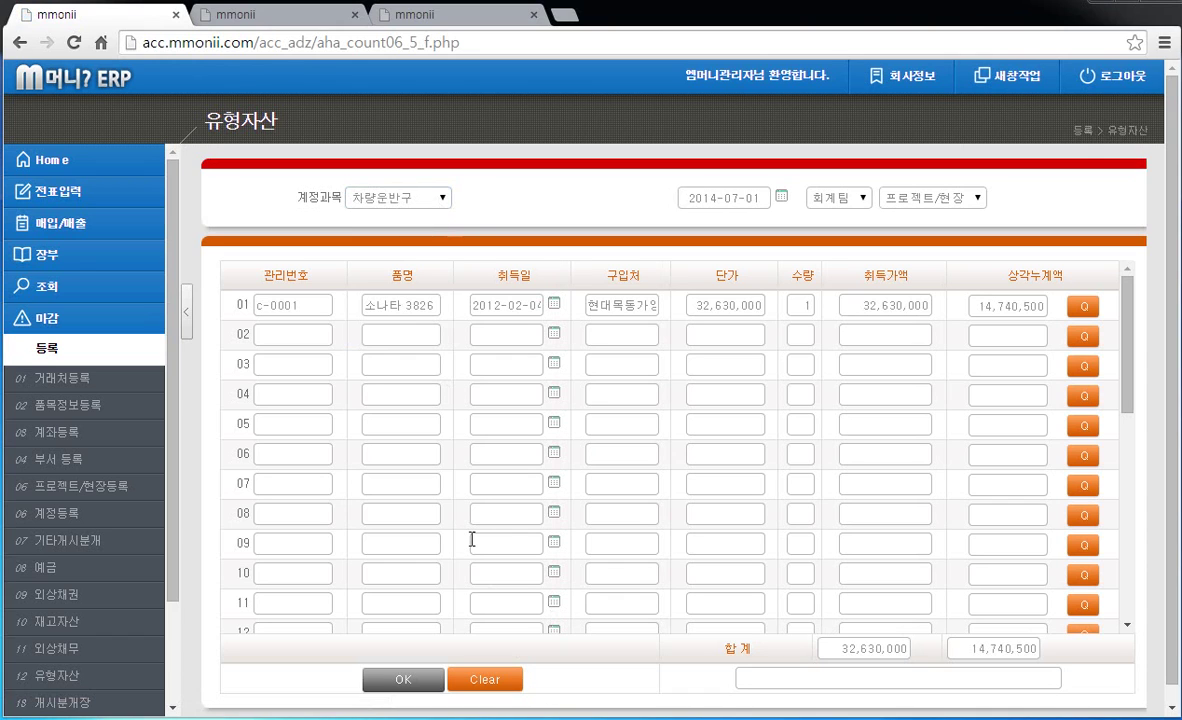
{"action": "left_click", "coordinate": [413, 682]}
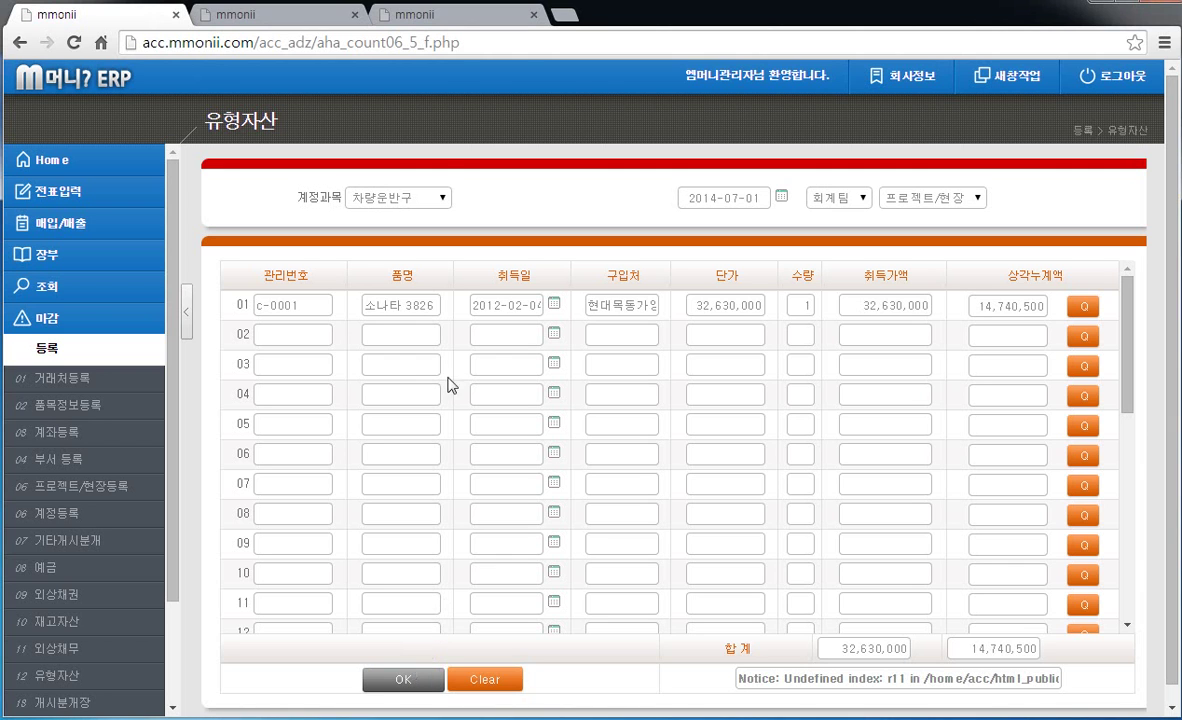
- Reload the 개시분개장 journal in the second ERP window and check the tangible asset entries and totals
{"action": "left_click", "coordinate": [294, 15]}
{"action": "scroll", "coordinate": [470, 198], "scroll_direction": "up", "scroll_amount": 3}
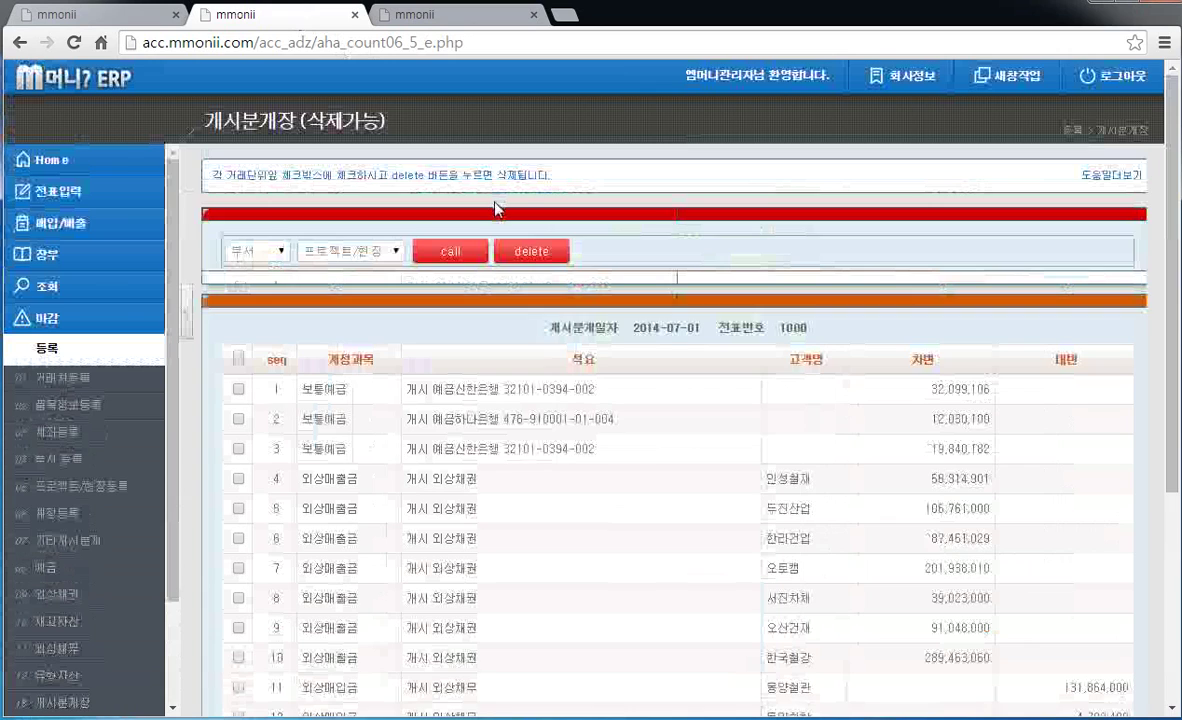
{"action": "left_click", "coordinate": [455, 252]}
{"action": "scroll", "coordinate": [560, 334], "scroll_direction": "down", "scroll_amount": 6}
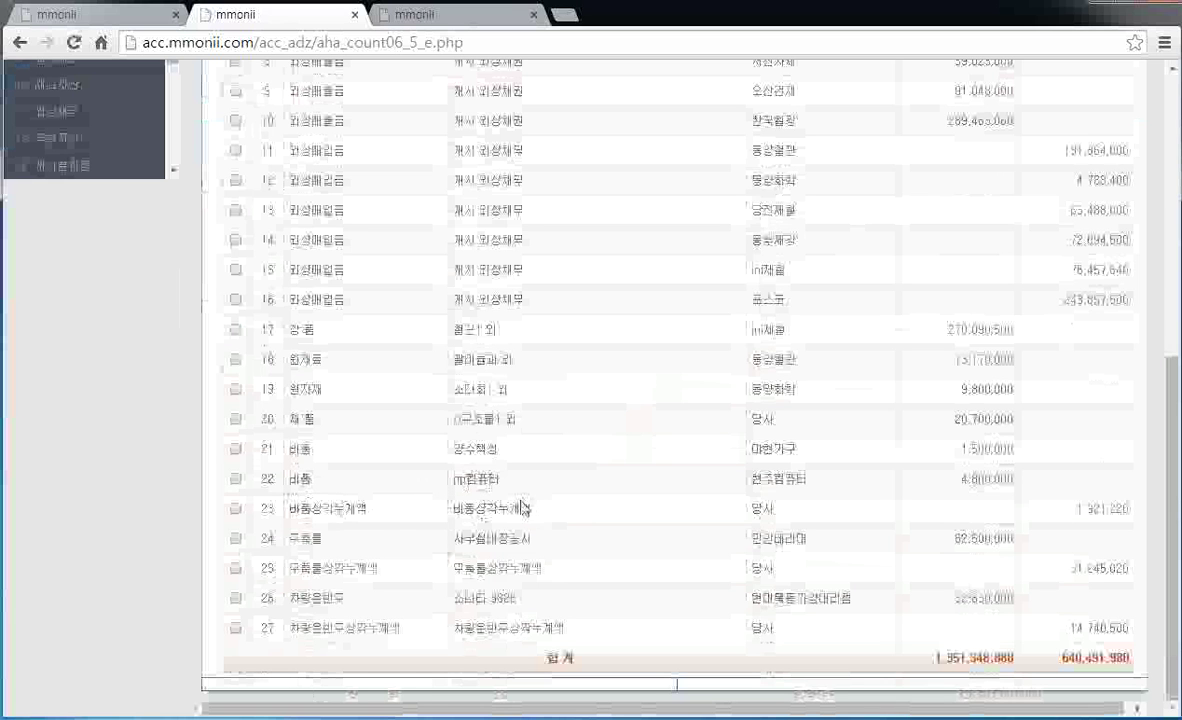
{"action": "scroll", "coordinate": [652, 538], "scroll_direction": "up", "scroll_amount": 6}
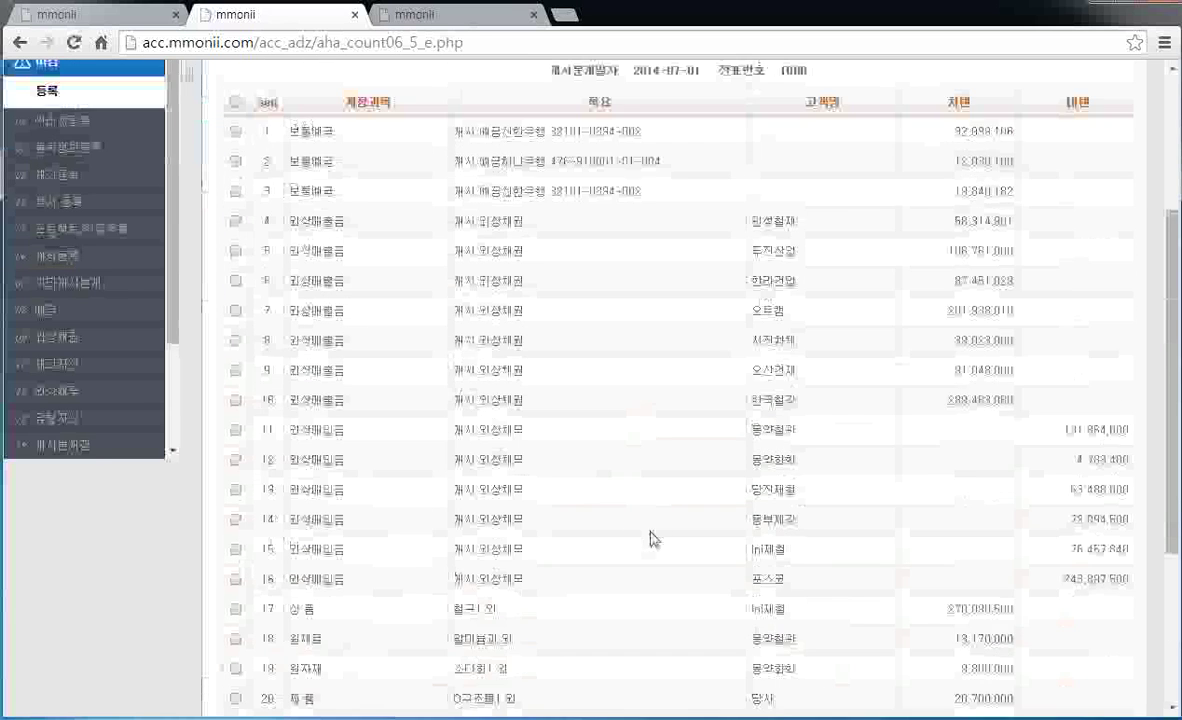
- Reload the 기타개시분개 summary in the third ERP window to check the other-asset and accumulated depreciation amounts
{"action": "left_click", "coordinate": [438, 16]}
{"action": "scroll", "coordinate": [560, 292], "scroll_direction": "up", "scroll_amount": 2}
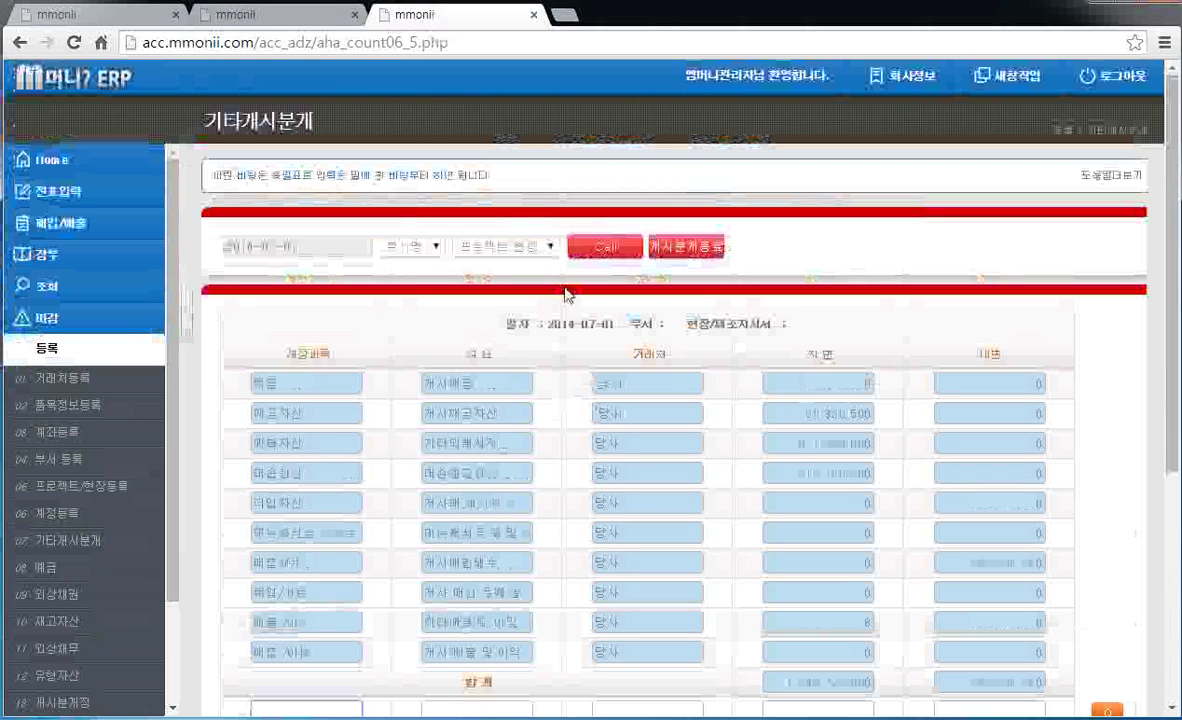
{"action": "left_click", "coordinate": [612, 252]}
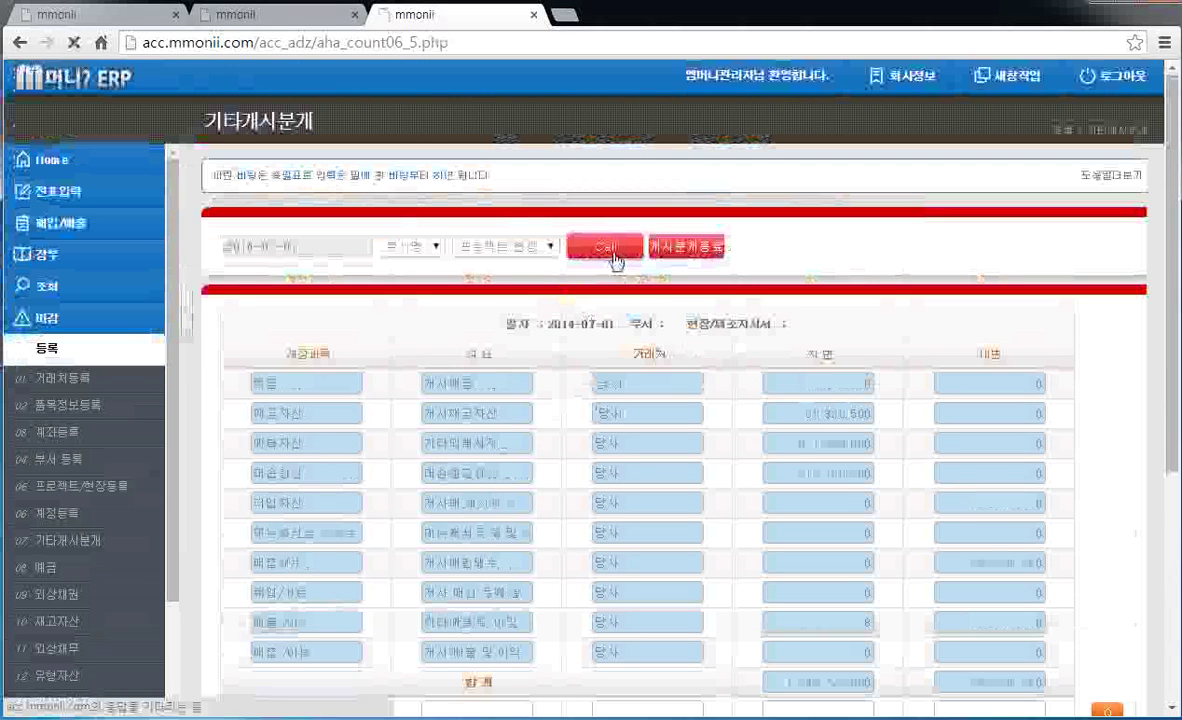
{"action": "scroll", "coordinate": [612, 336], "scroll_direction": "up", "scroll_amount": 3}
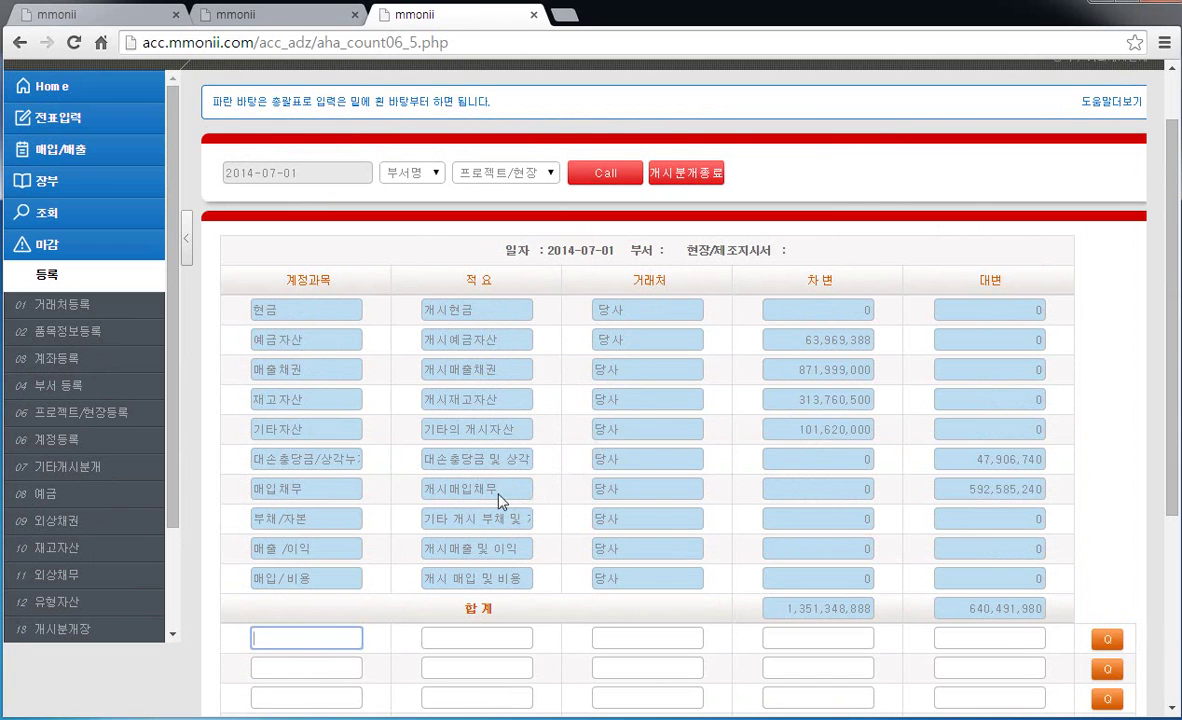
{"action": "scroll", "coordinate": [488, 440], "scroll_direction": "up", "scroll_amount": 1}
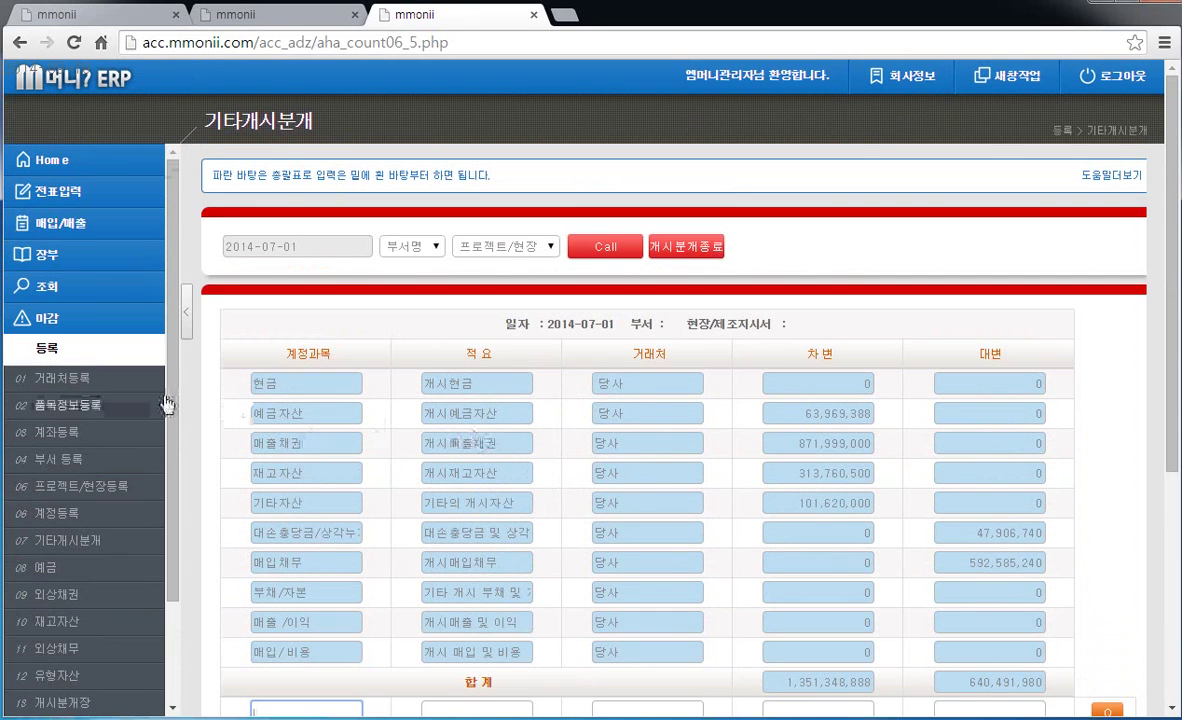
- Open the 유형자산 조회 inquiry to view the registered tangible assets
{"action": "left_click", "coordinate": [55, 285]}
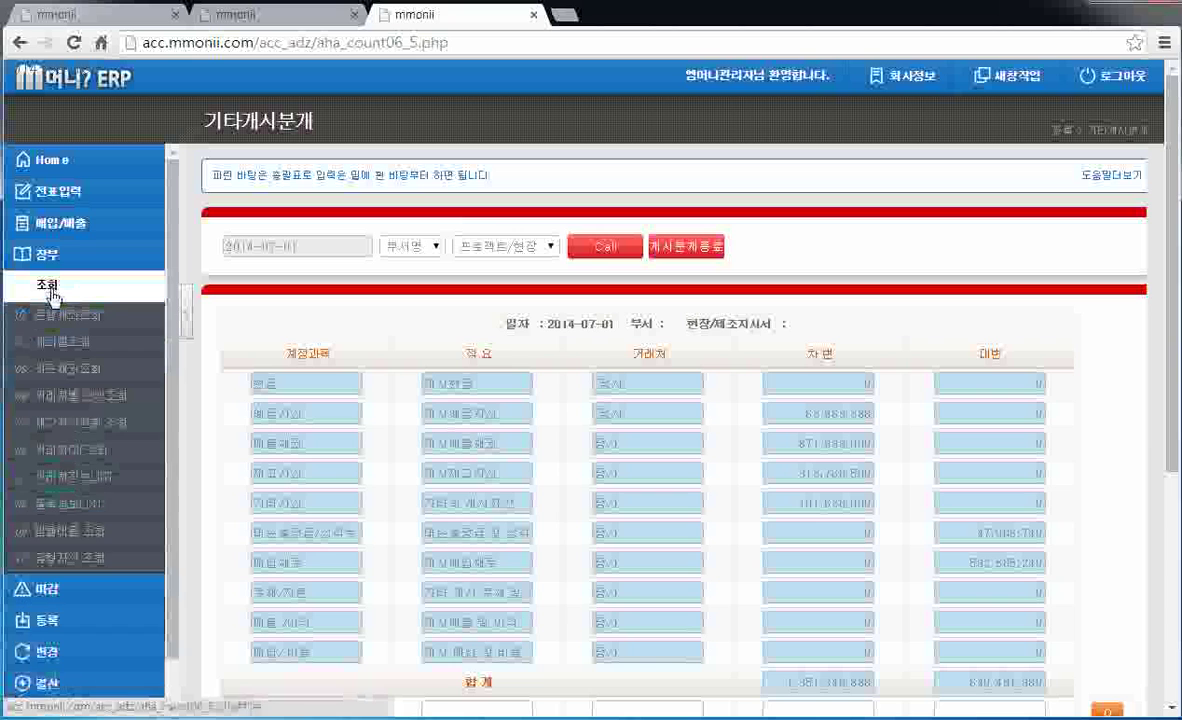
{"action": "left_click", "coordinate": [80, 557]}
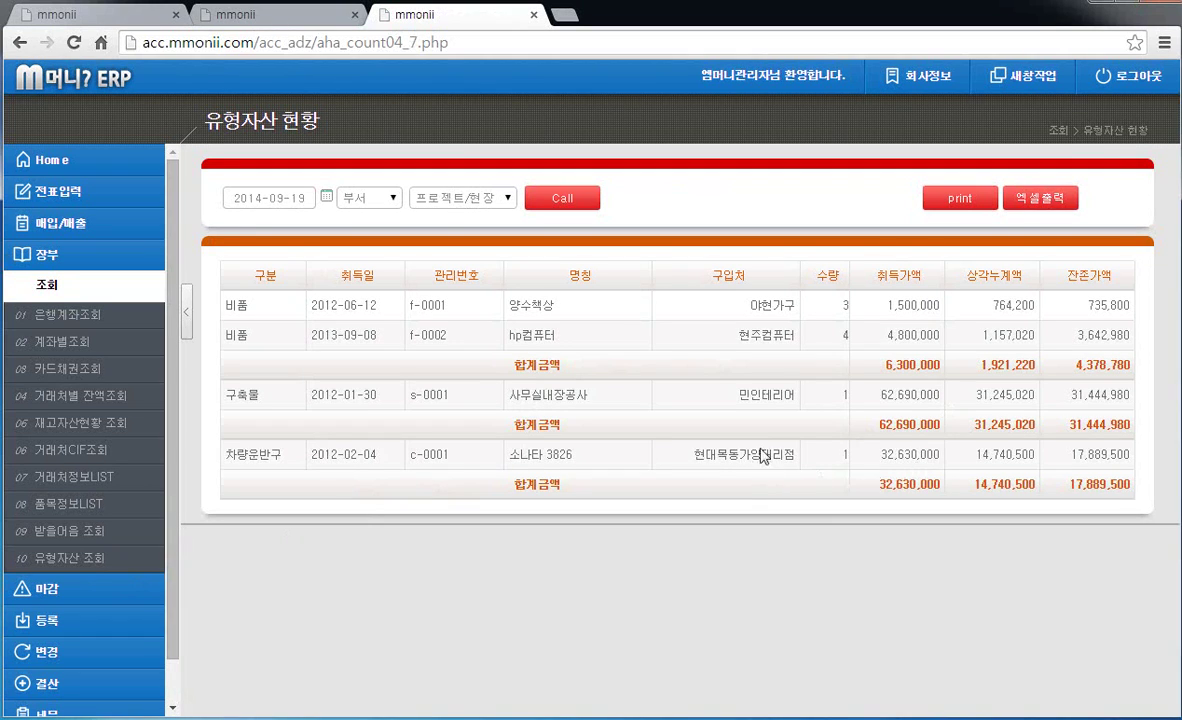
- Return to the 기타개시분개 form and review its summary table and the blank entry rows beneath it
{"action": "scroll", "coordinate": [154, 412], "scroll_direction": "down", "scroll_amount": 1}
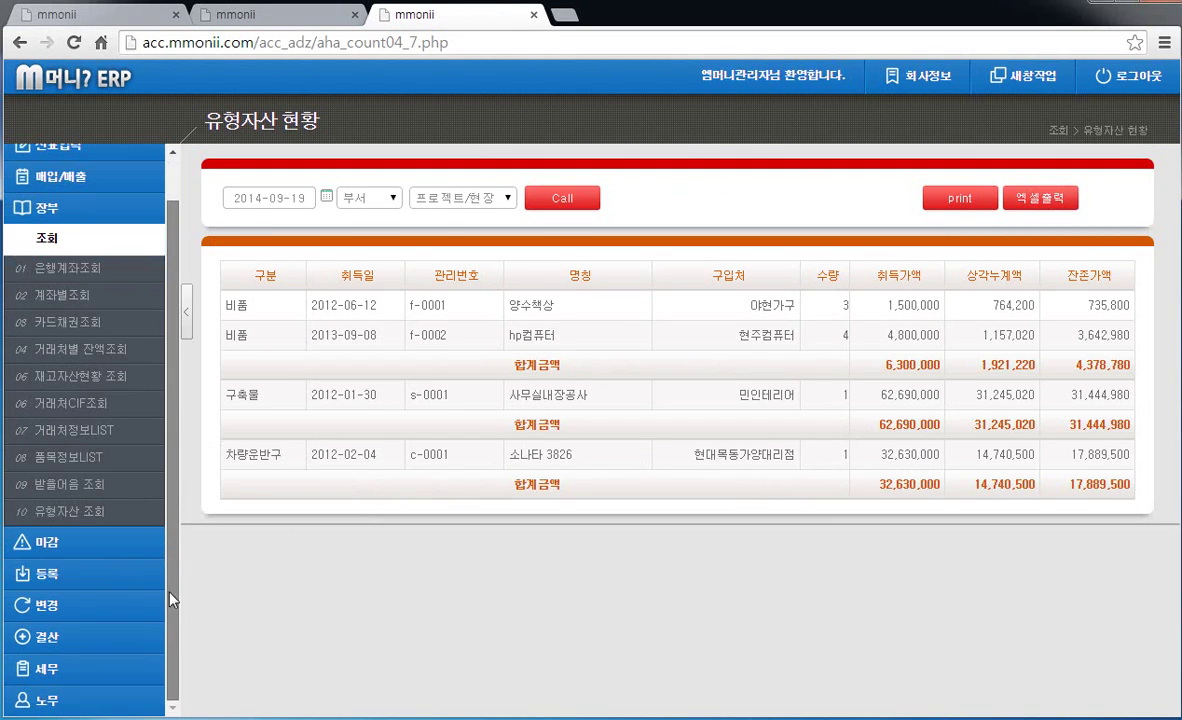
{"action": "left_click", "coordinate": [45, 585]}
{"action": "left_click", "coordinate": [78, 492]}
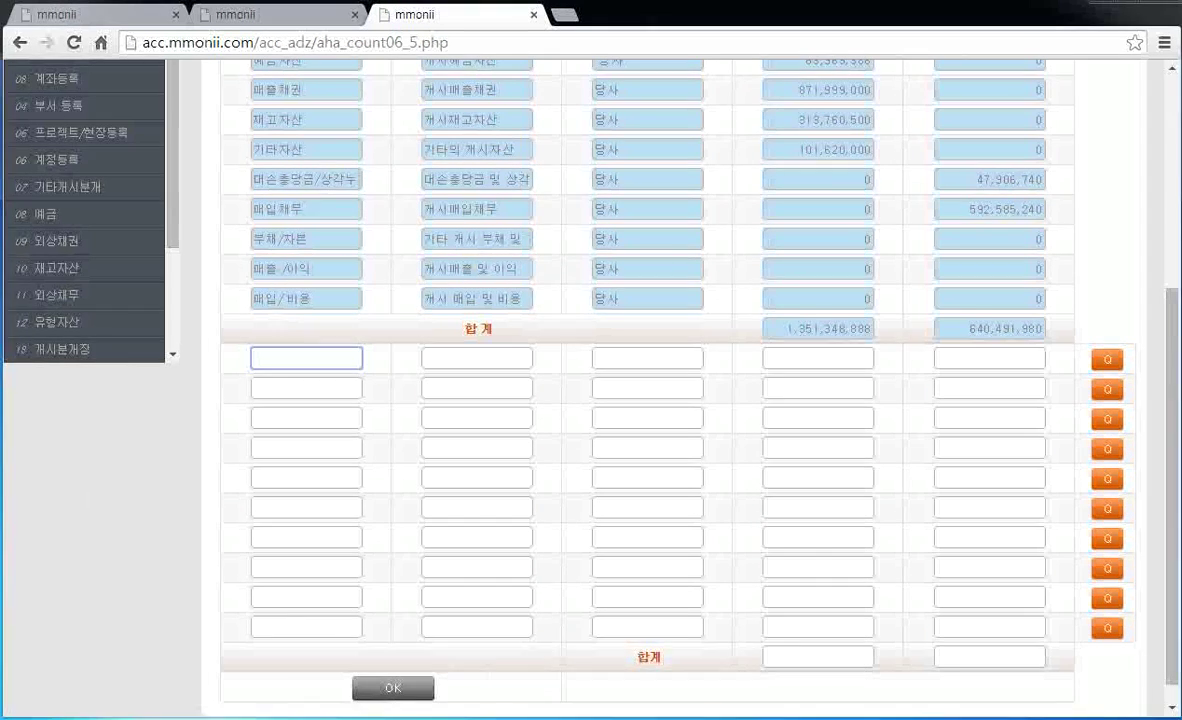
{"action": "left_click_drag", "start_coordinate": [1174, 604], "coordinate": [1178, 361]}
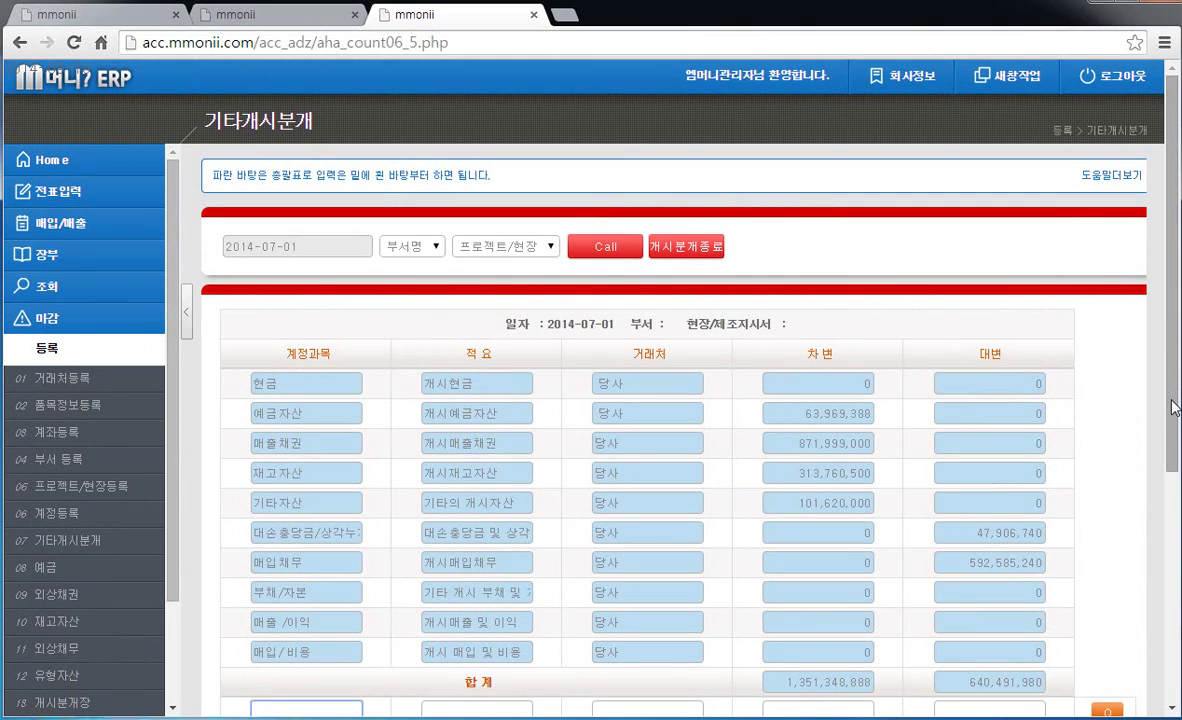
{"action": "left_click_drag", "start_coordinate": [1171, 401], "coordinate": [1168, 626]}
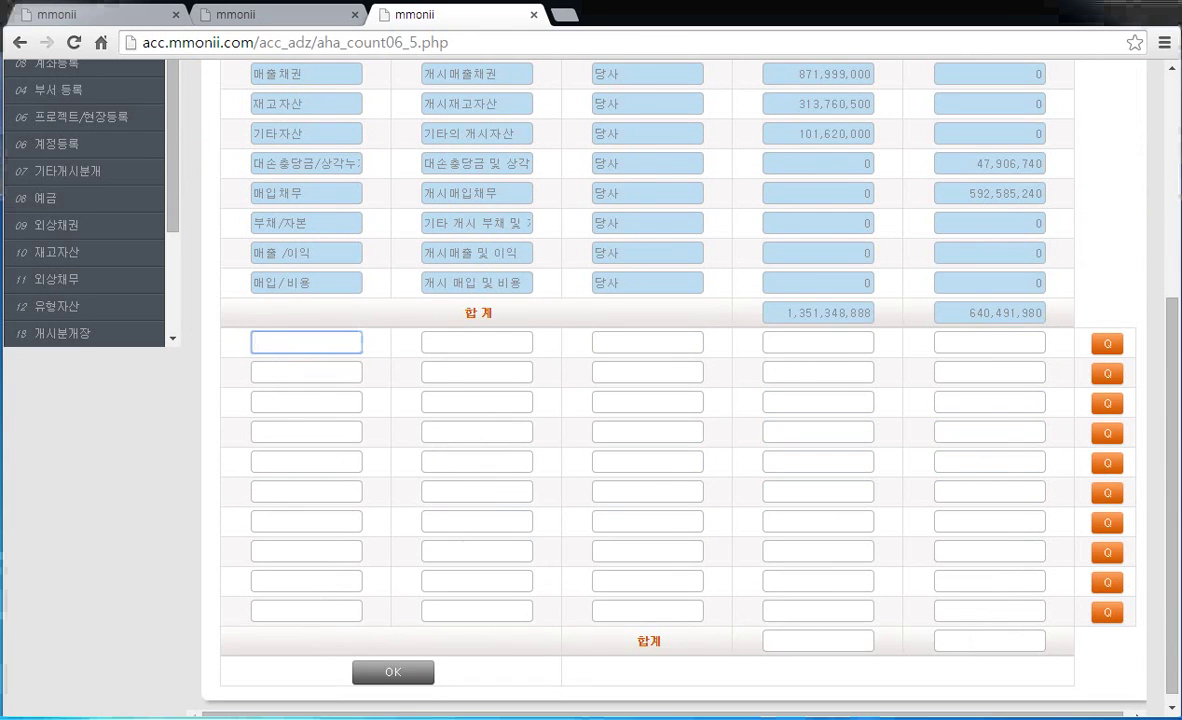
- Look up the remaining entries in the 개시분개 Excel workbook and enter the cash row: 현금, 개시현금, 당사, debit 10,000,000
{"action": "key", "text": "alt+Tab"}
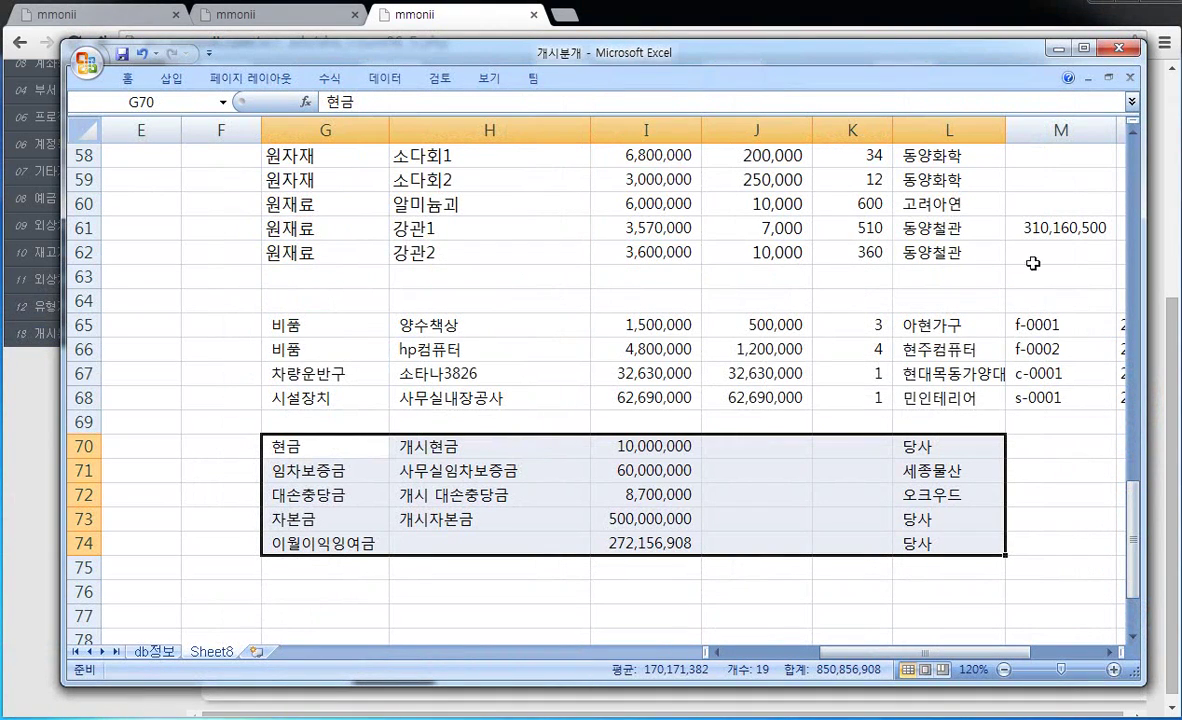
{"action": "left_click", "coordinate": [1060, 50]}
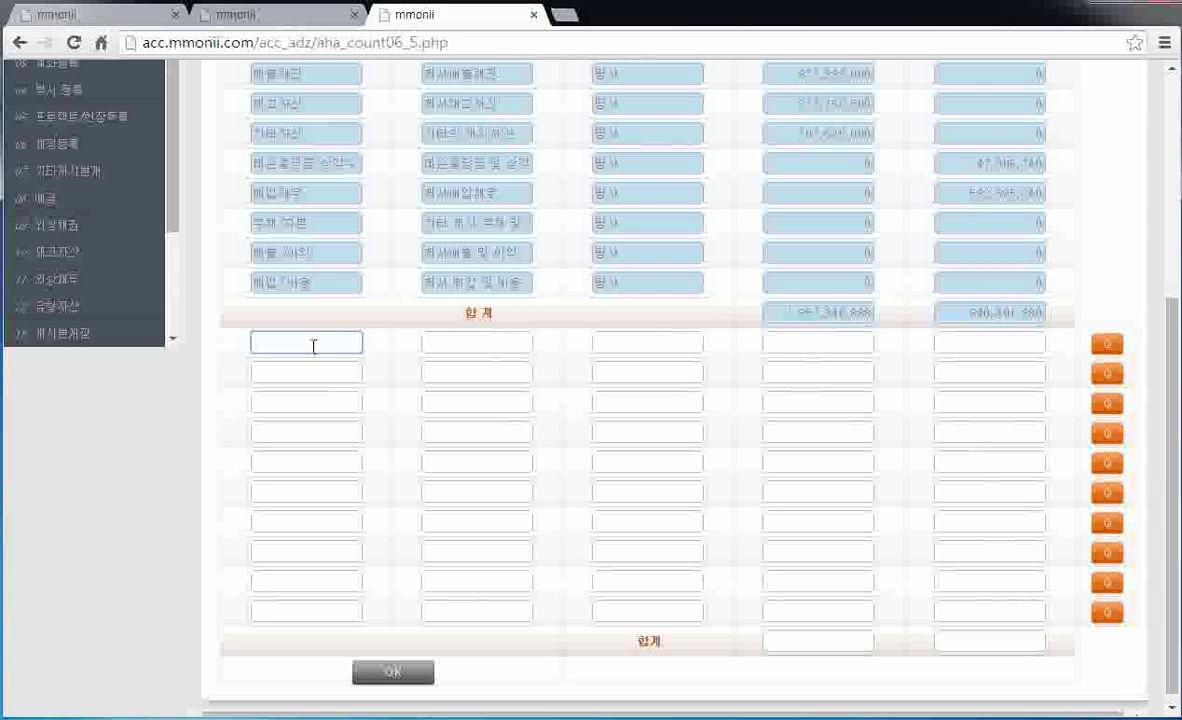
{"action": "type", "text": "ㅓㄴㄱㅡ"}
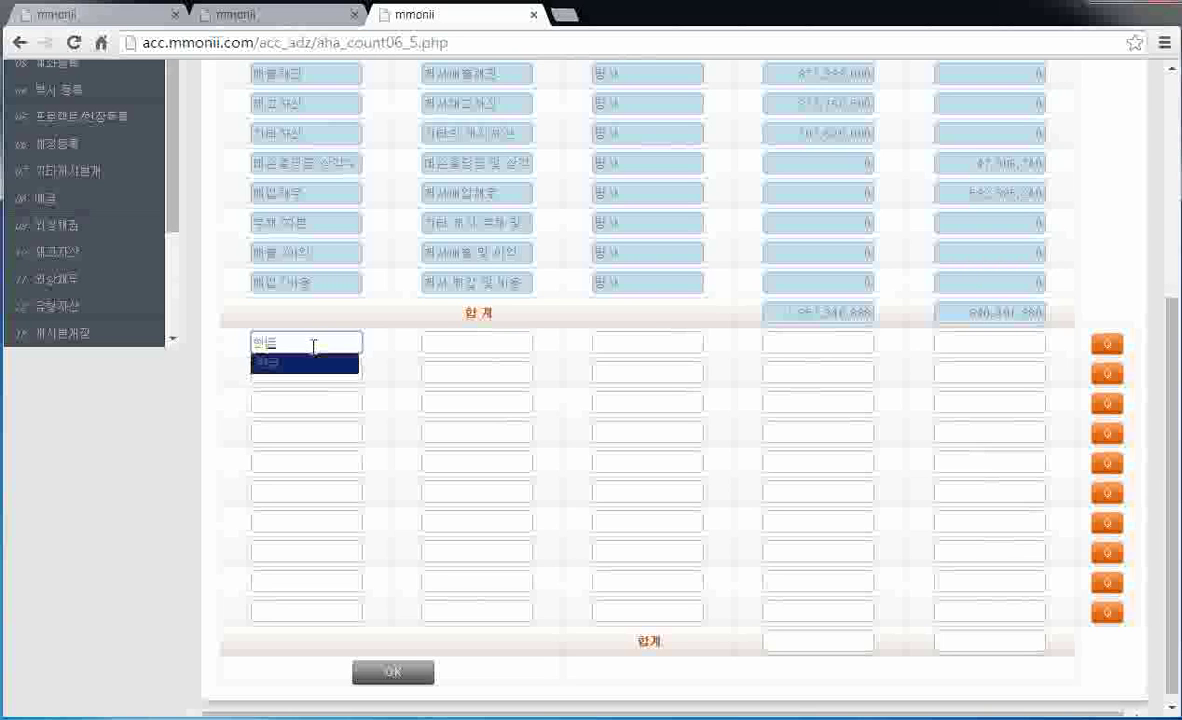
{"action": "key", "text": "Return"}
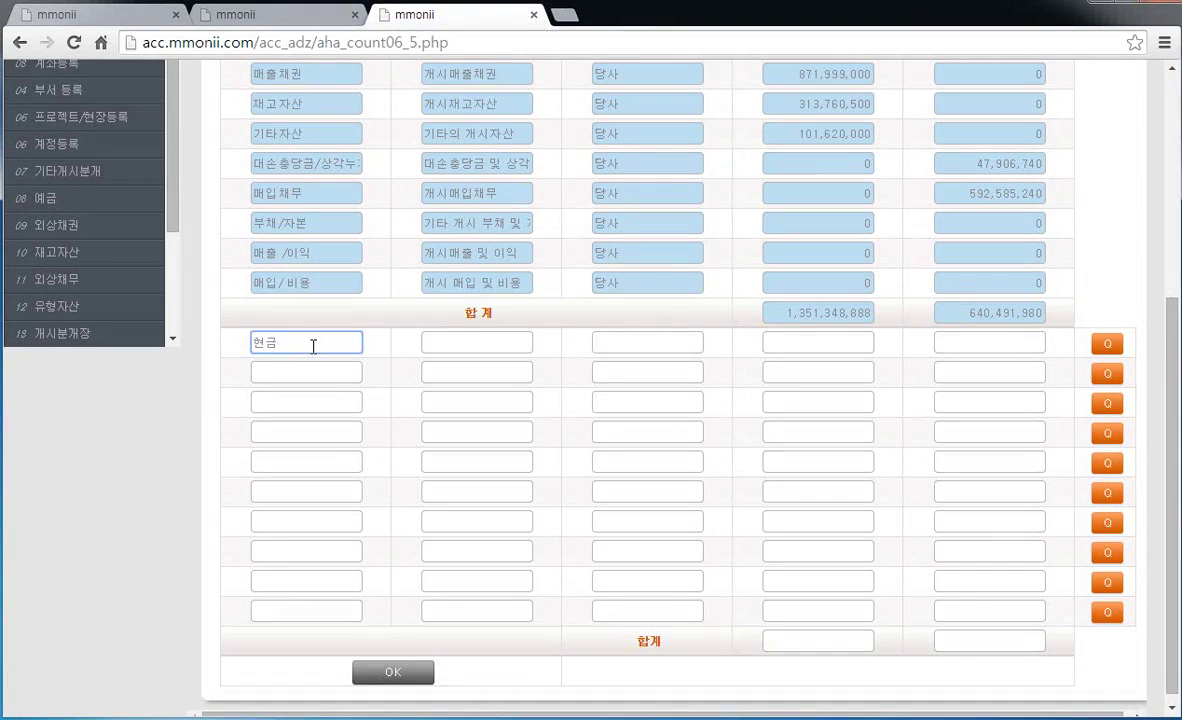
{"action": "key", "text": "BackSpace"}
{"action": "key", "text": "Tab"}
{"action": "type", "text": "개시현ㄱ"}
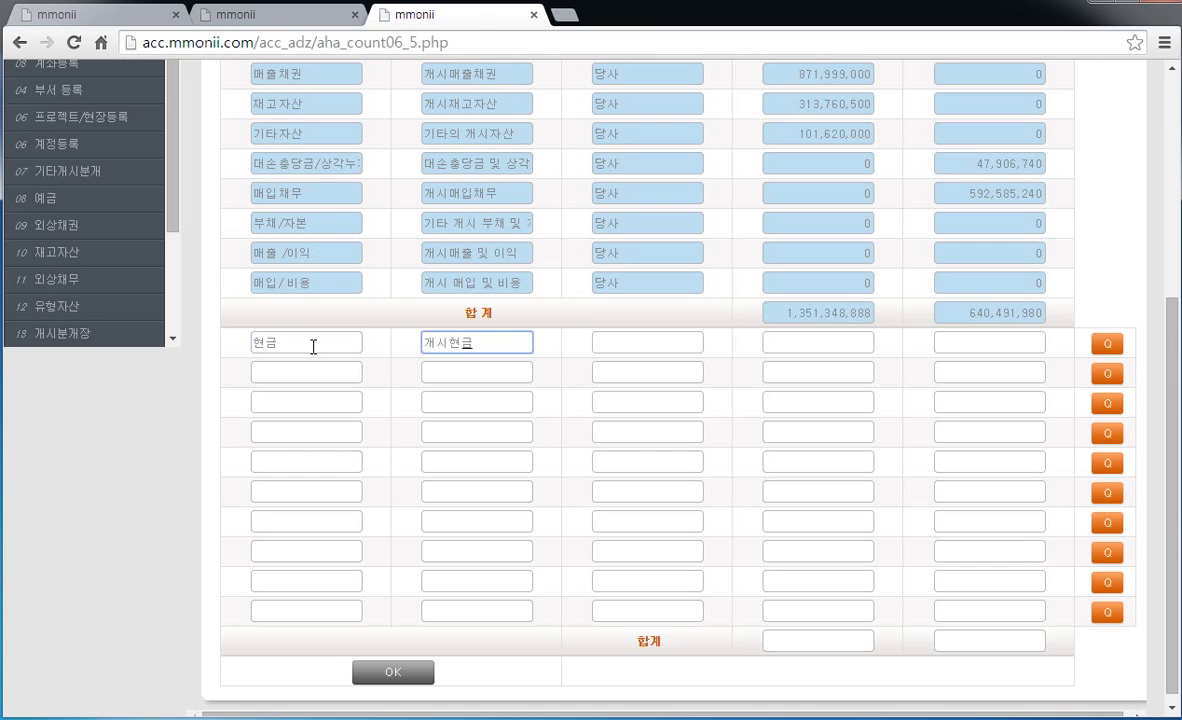
{"action": "key", "text": "Tab"}
{"action": "type", "text": "당사"}
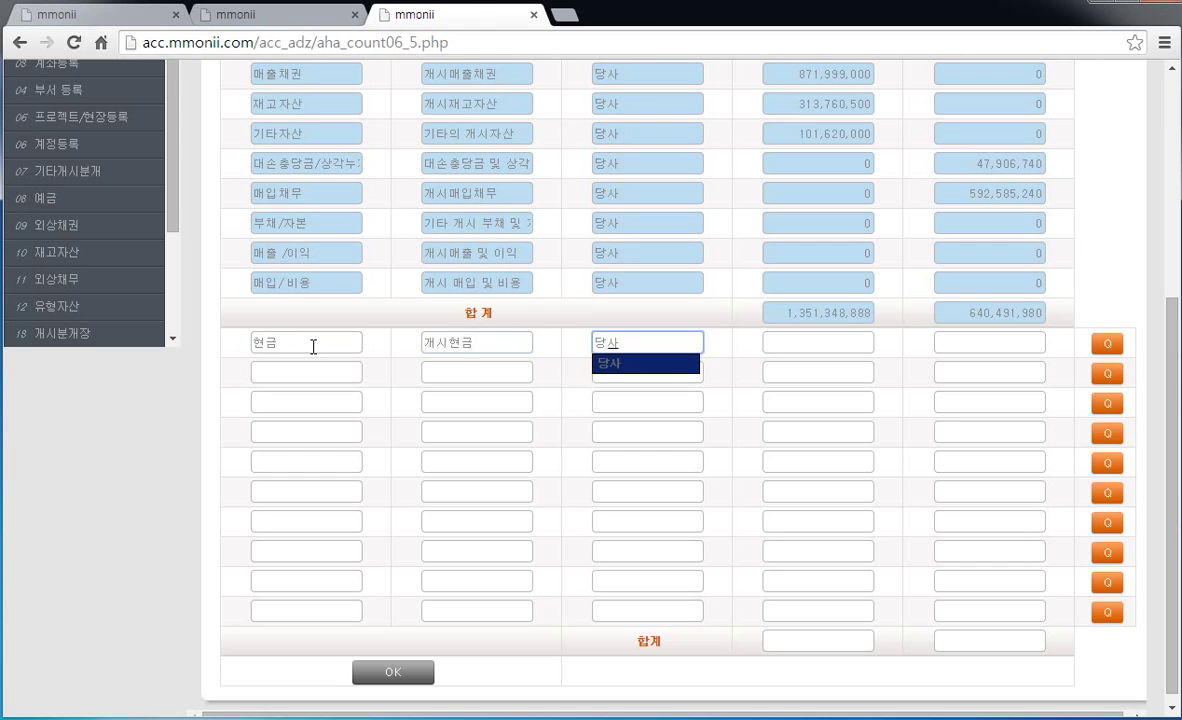
{"action": "key", "text": "Tab"}
{"action": "key", "text": "Tab"}
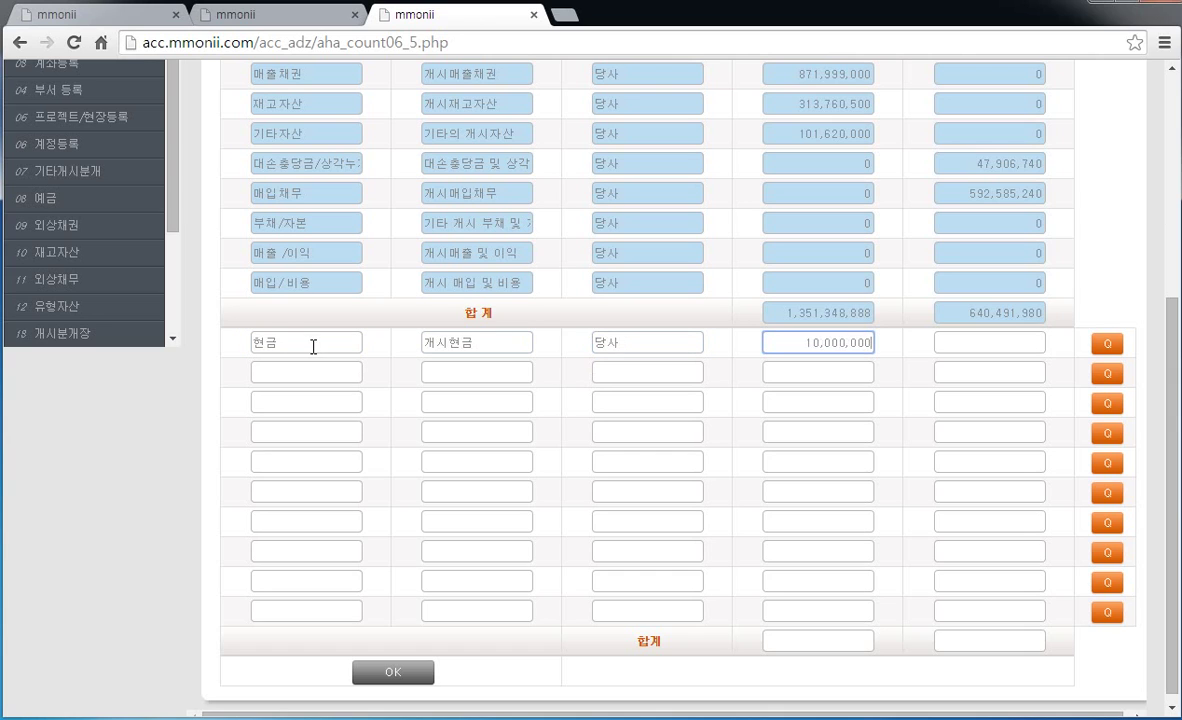
- Add and submit 임차보증금 debit 60,000,000 and credits 대손충당금 8,700,000, 자본금 500,000,000, 이월이익잉여금 272,156,908, and reload the 기타개시분개 summary
{"action": "key", "text": "Tab"}
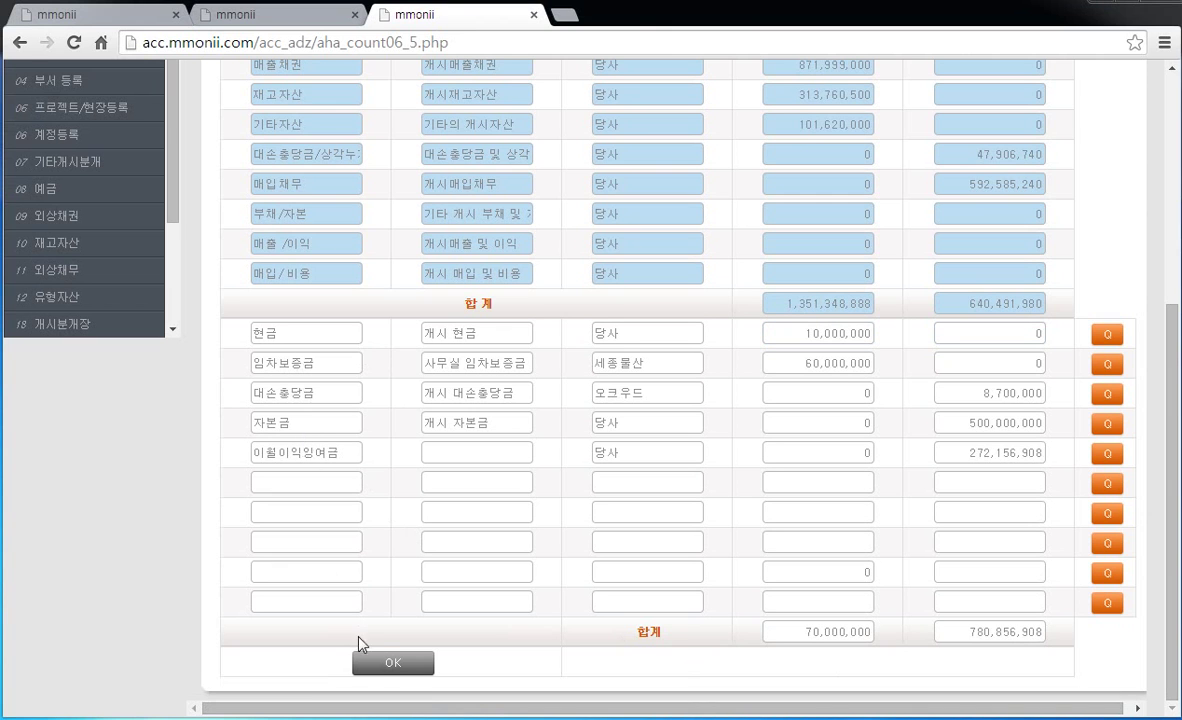
{"action": "left_click", "coordinate": [386, 664]}
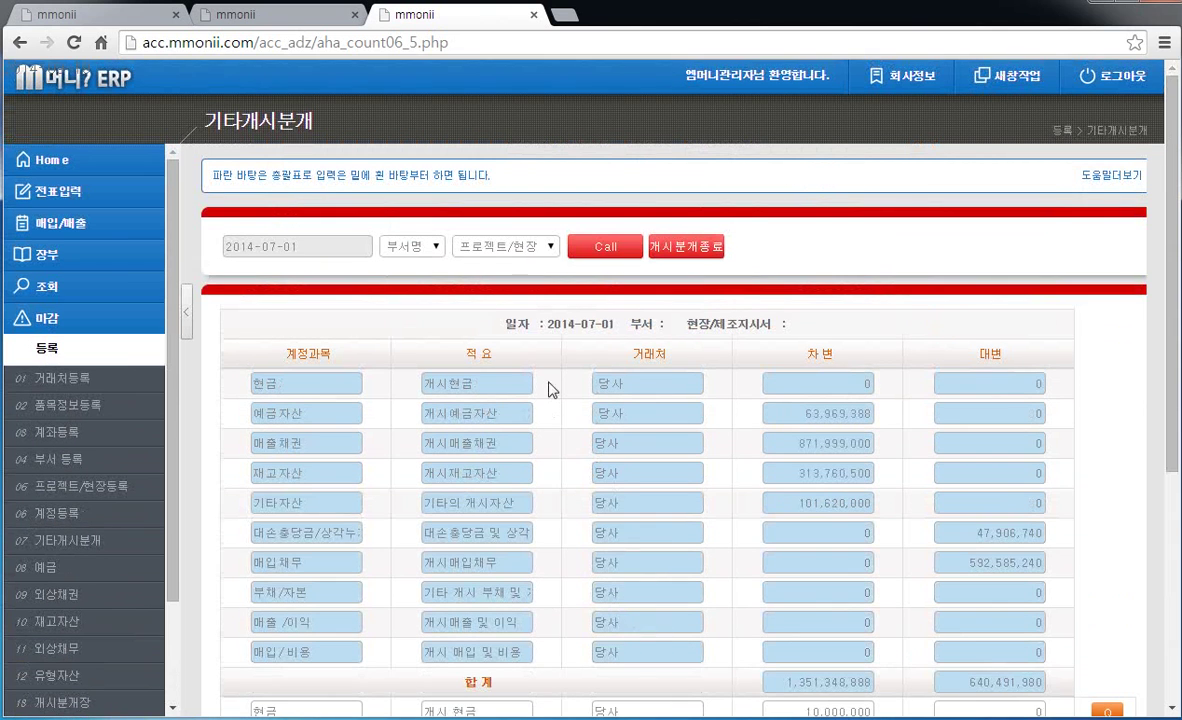
{"action": "left_click", "coordinate": [606, 249]}
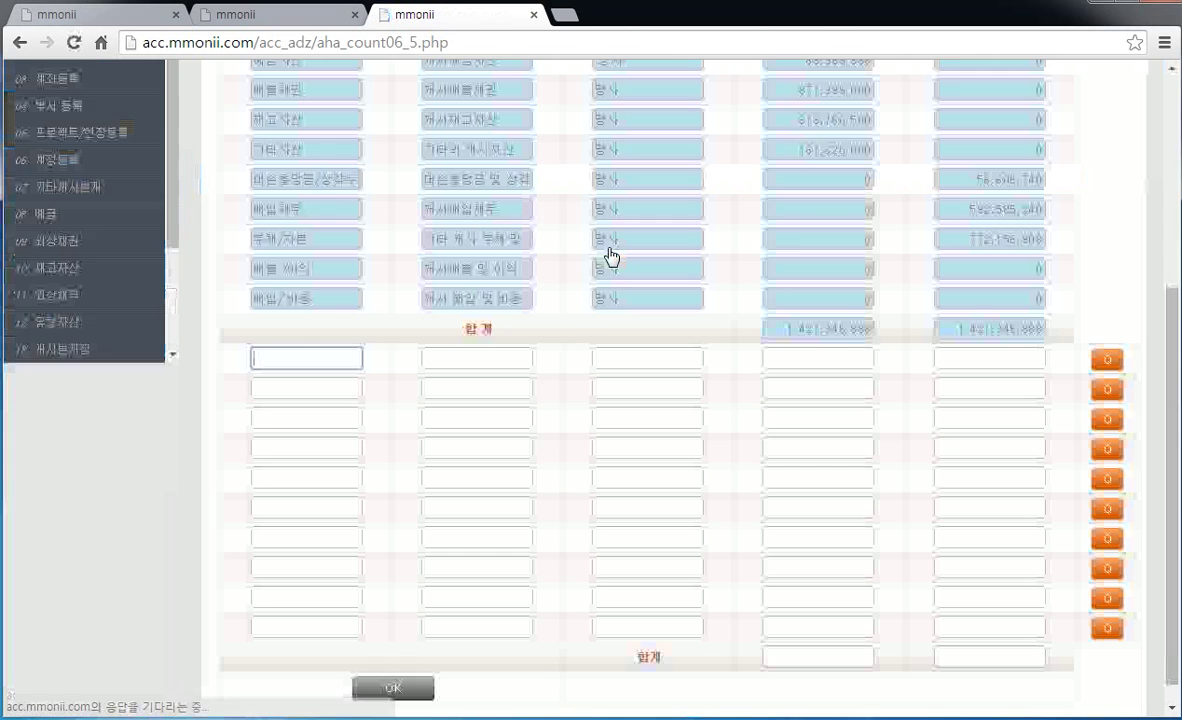
{"action": "scroll", "coordinate": [781, 472], "scroll_direction": "up", "scroll_amount": 4}
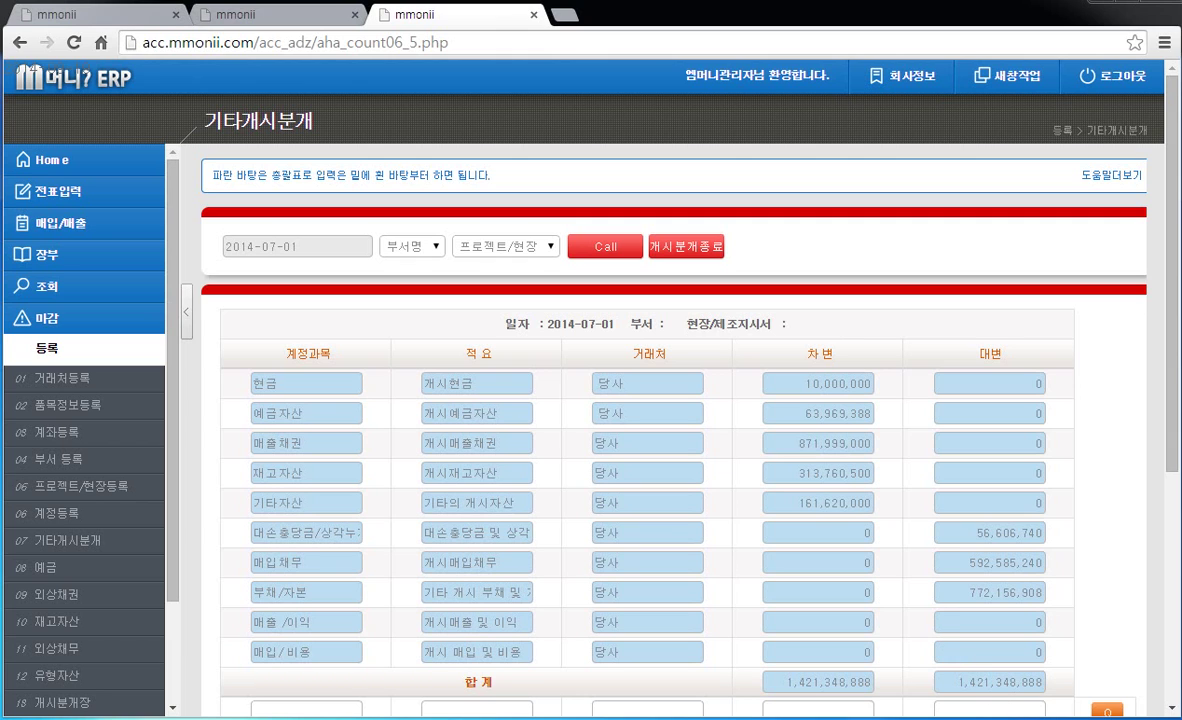
- Reload the 개시분개장 in the second ERP window and review its list of opening entries
{"action": "left_click", "coordinate": [278, 15]}
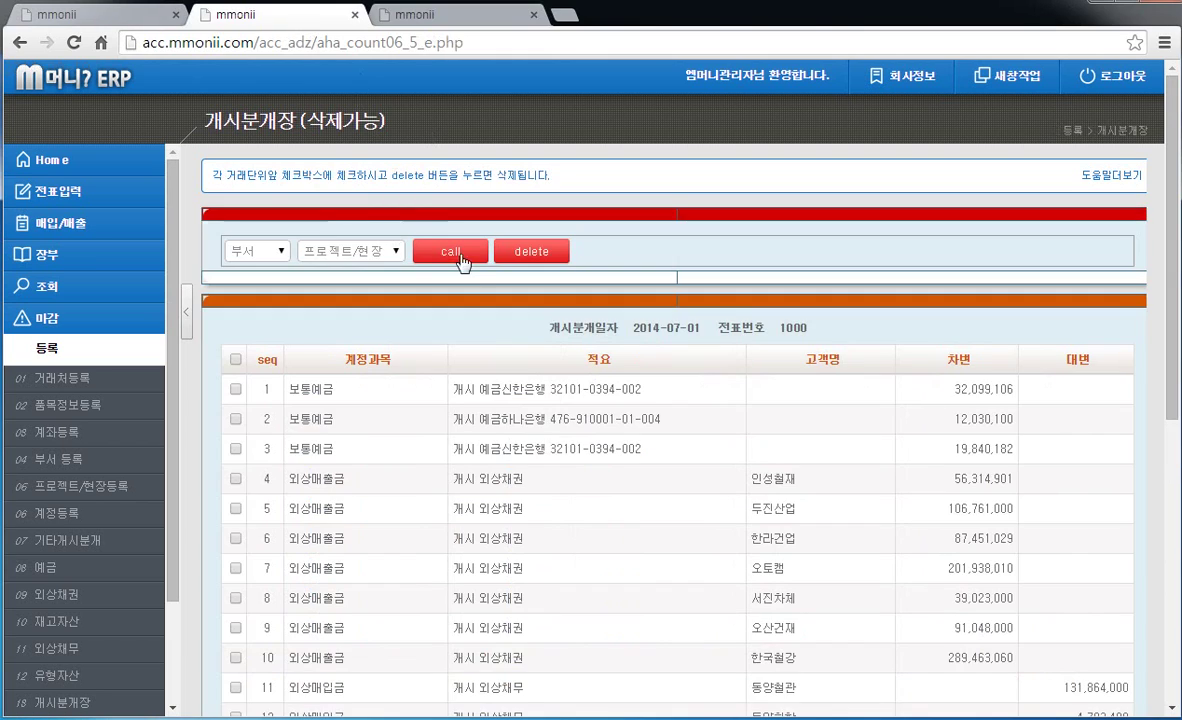
{"action": "left_click", "coordinate": [457, 253]}
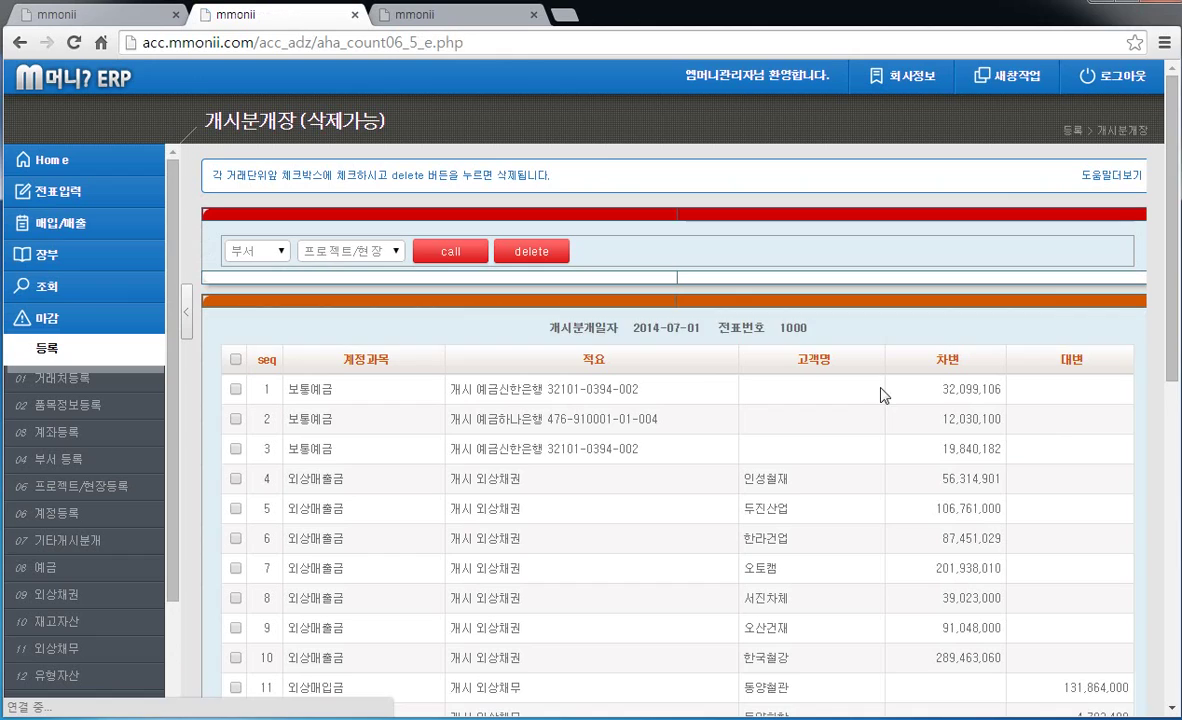
{"action": "scroll", "coordinate": [1176, 515], "scroll_direction": "down", "scroll_amount": 3}
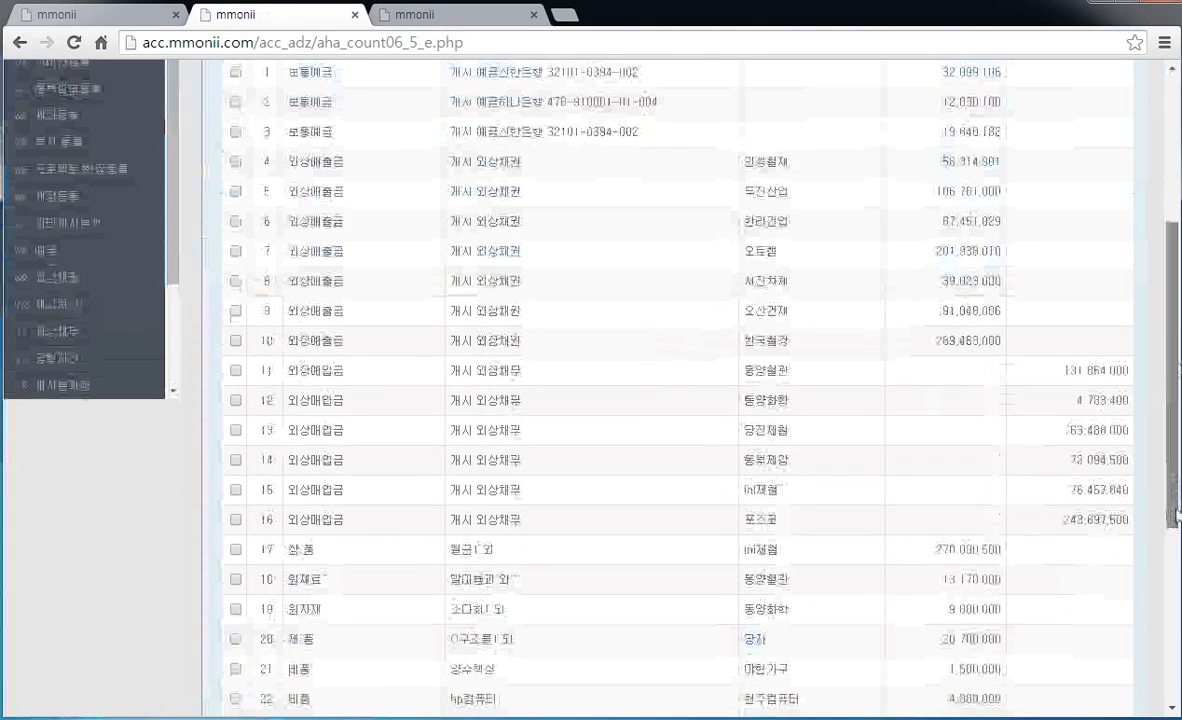
{"action": "scroll", "coordinate": [1176, 515], "scroll_direction": "down", "scroll_amount": 2}
{"action": "left_click_drag", "start_coordinate": [1176, 530], "coordinate": [1176, 430]}
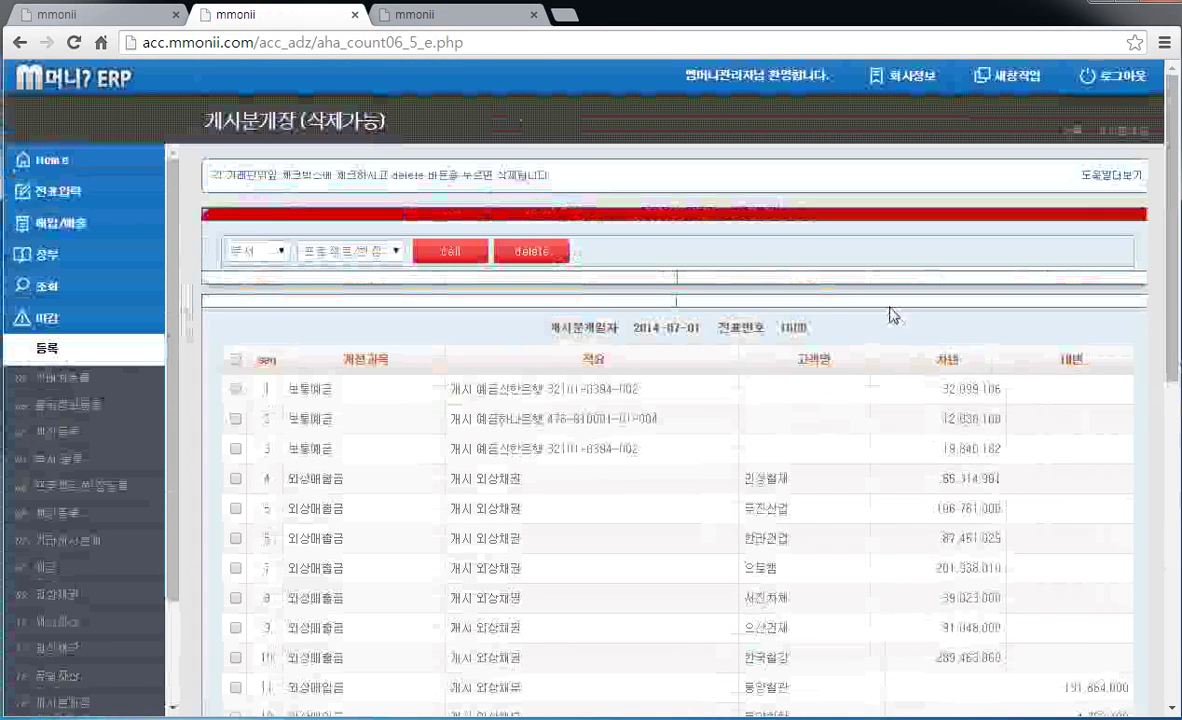
- Select the seq 2 보통예금 entry for 하나은행 in the 개시분개장 and try to delete it
{"action": "left_click", "coordinate": [236, 419]}
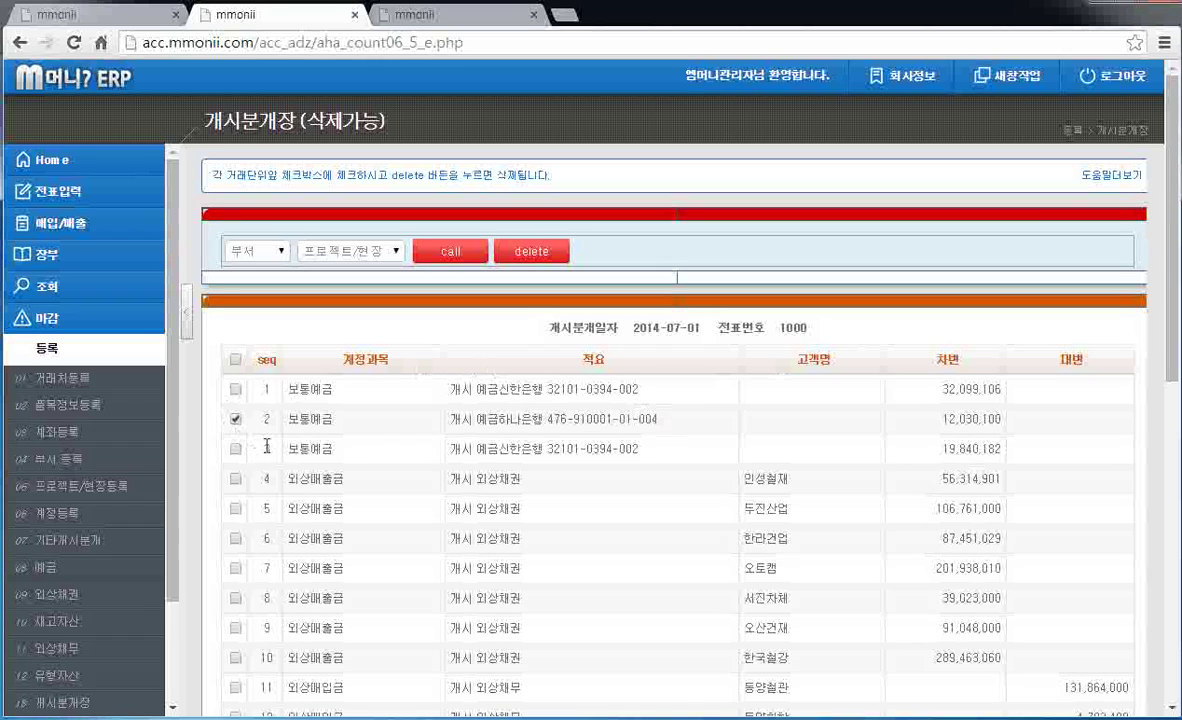
{"action": "left_click", "coordinate": [546, 258]}
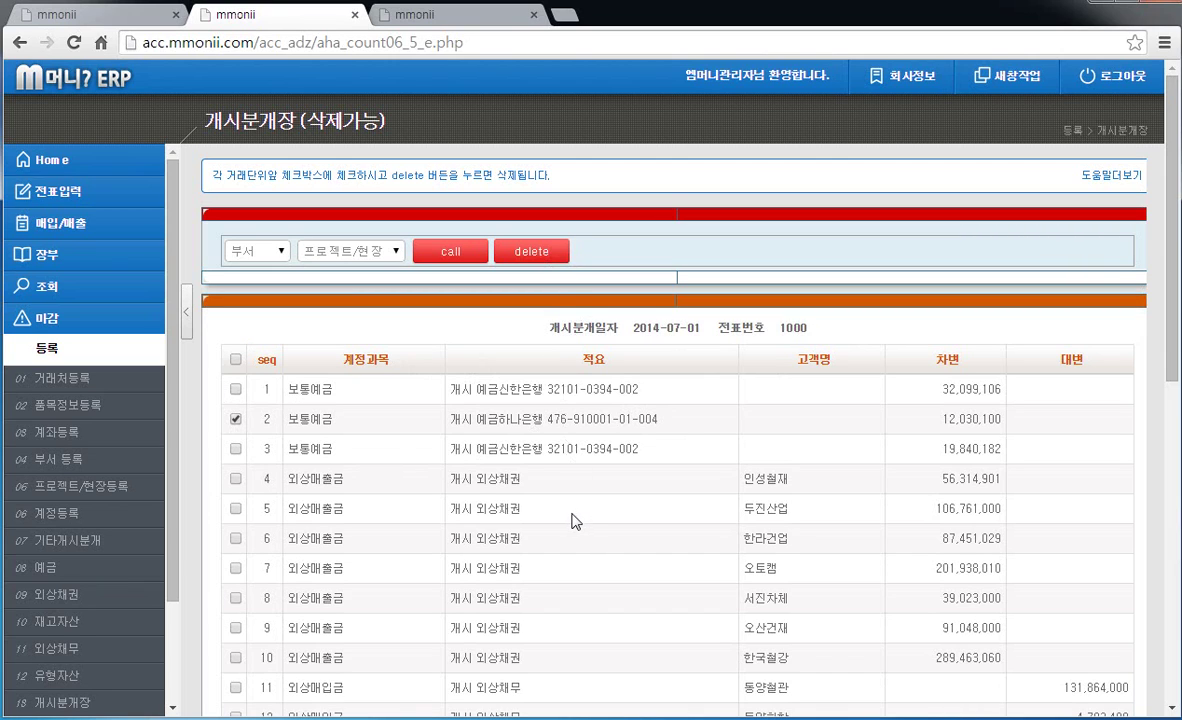